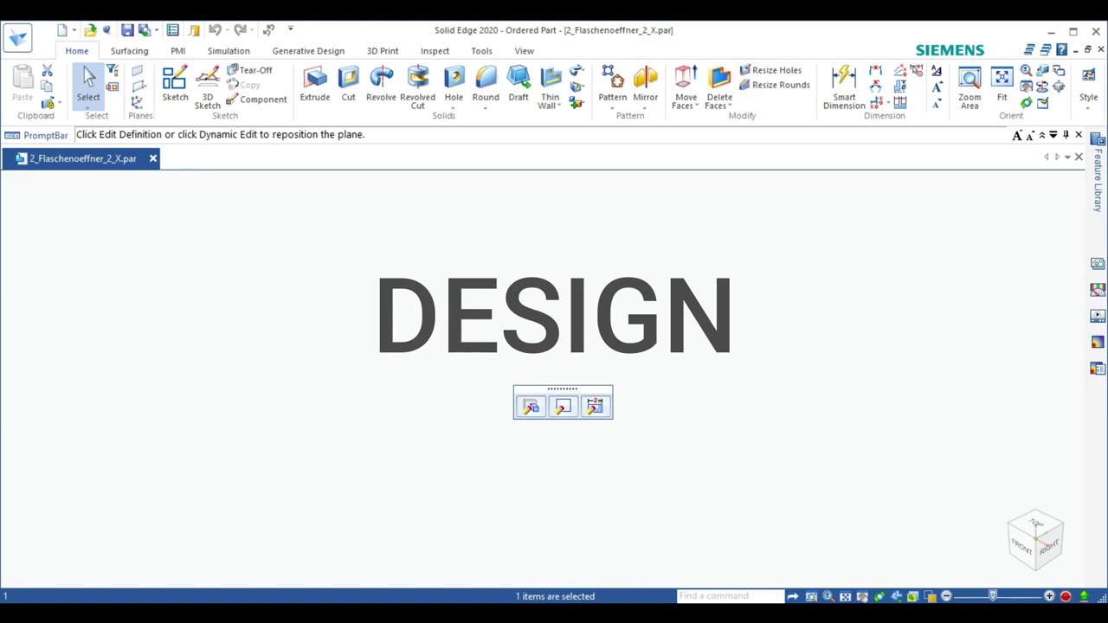
- Orbit and zoom the bottle opener to inspect the curved arms, the gap between them and the underside
click(427, 445)
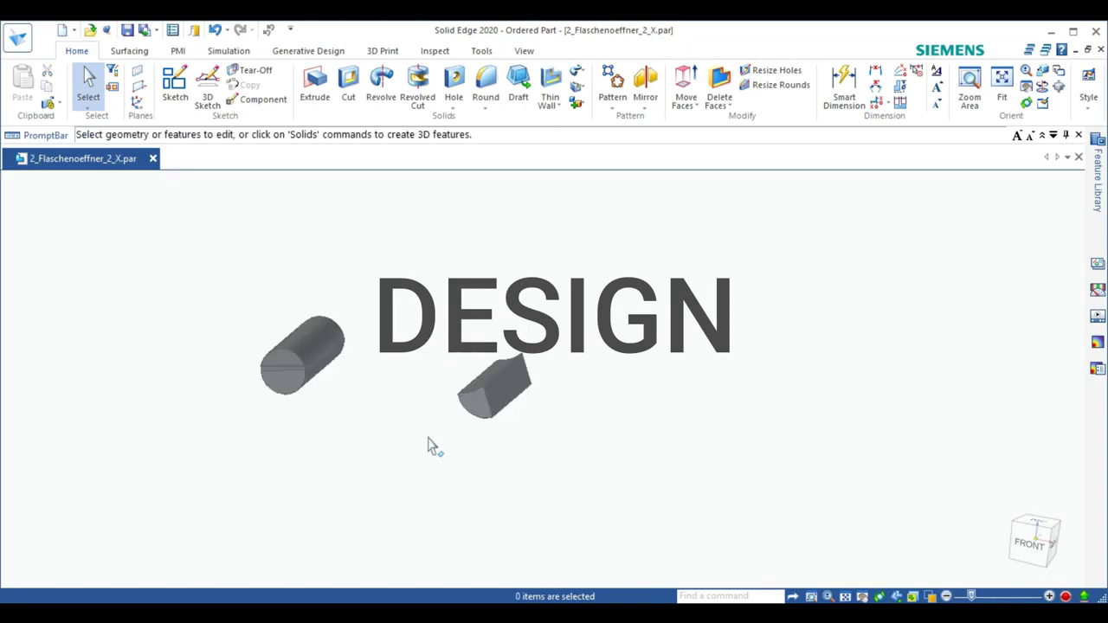
middle_drag(430, 443, 111, 478)
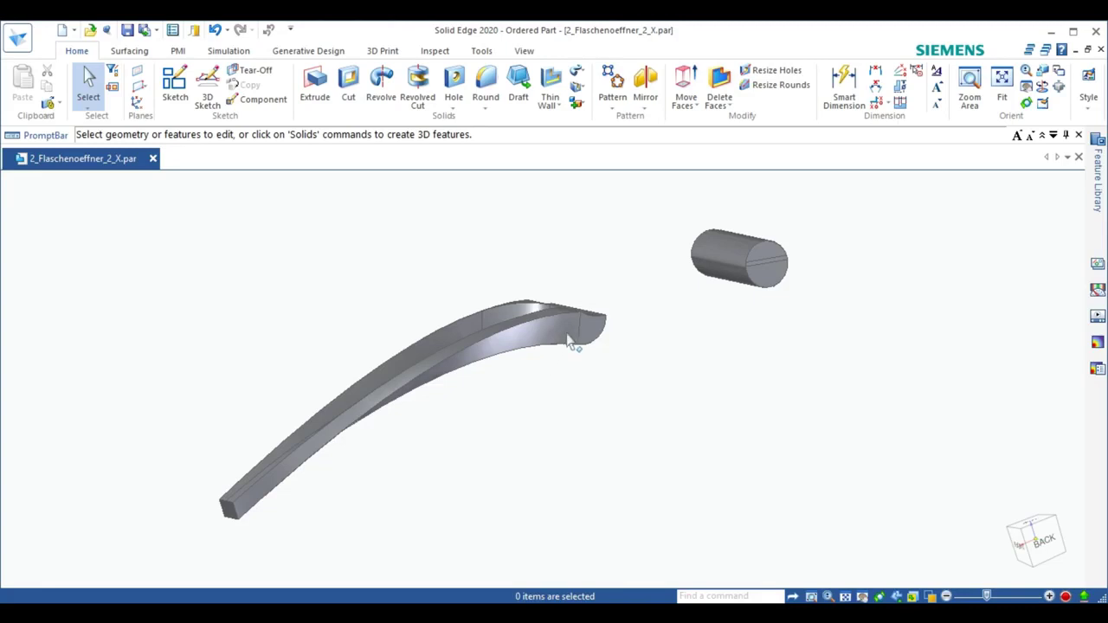
middle_drag(495, 403, 611, 422)
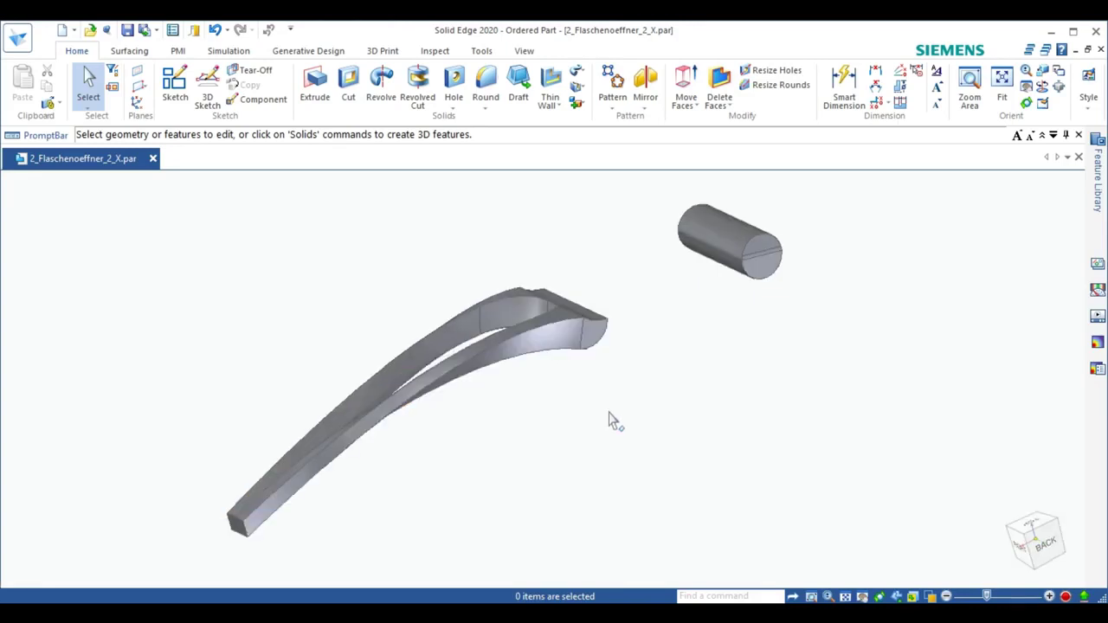
scroll(629, 370, up, 2)
scroll(663, 355, down, 5)
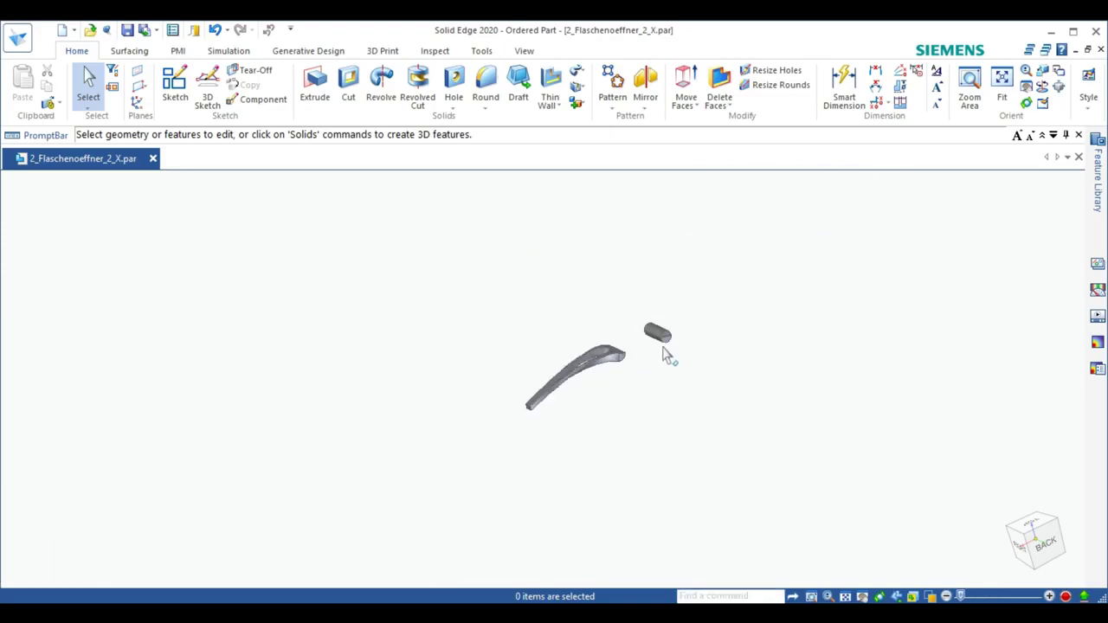
middle_drag(663, 355, 321, 268)
scroll(608, 377, up, 2)
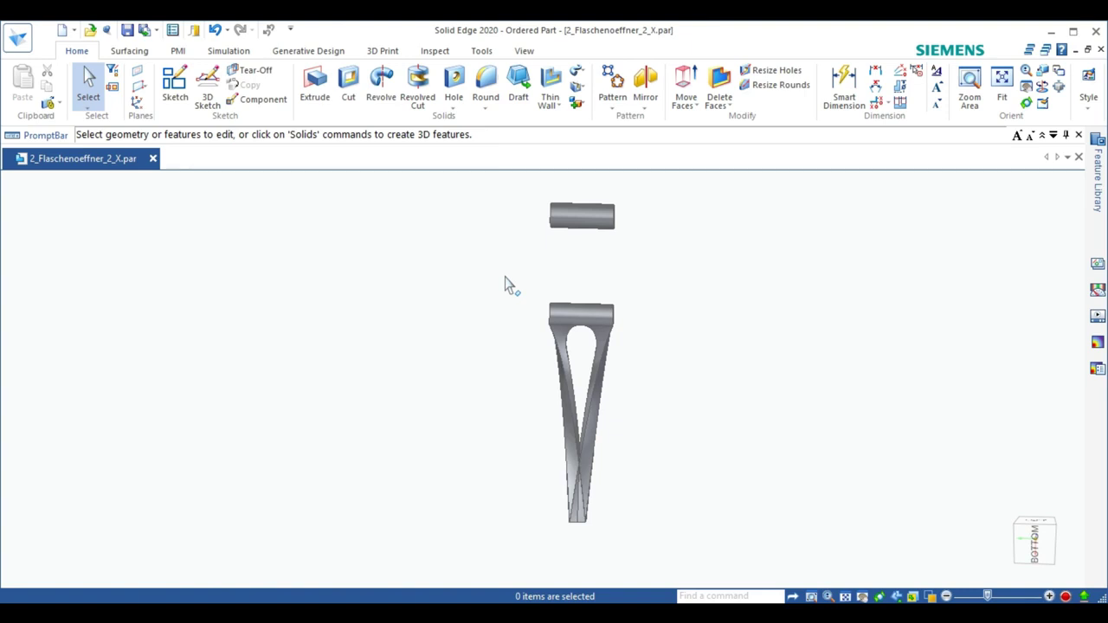
middle_drag(510, 297, 794, 277)
scroll(519, 481, up, 3)
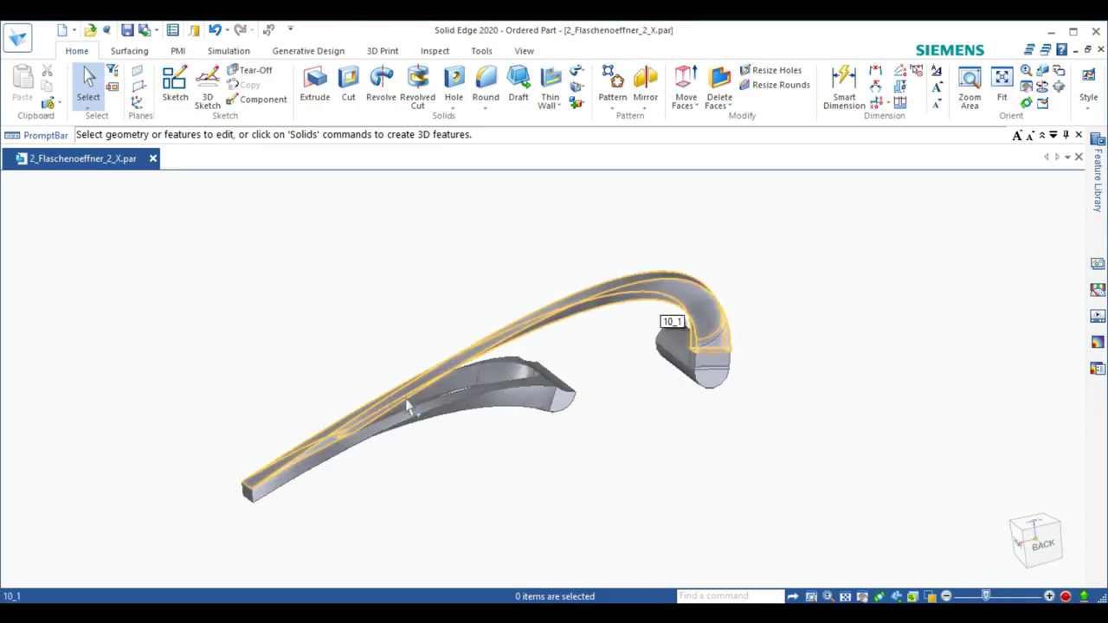
- Orbit to a front-right view, pick the two rib faces, then clear that selection
middle_drag(582, 515, 873, 485)
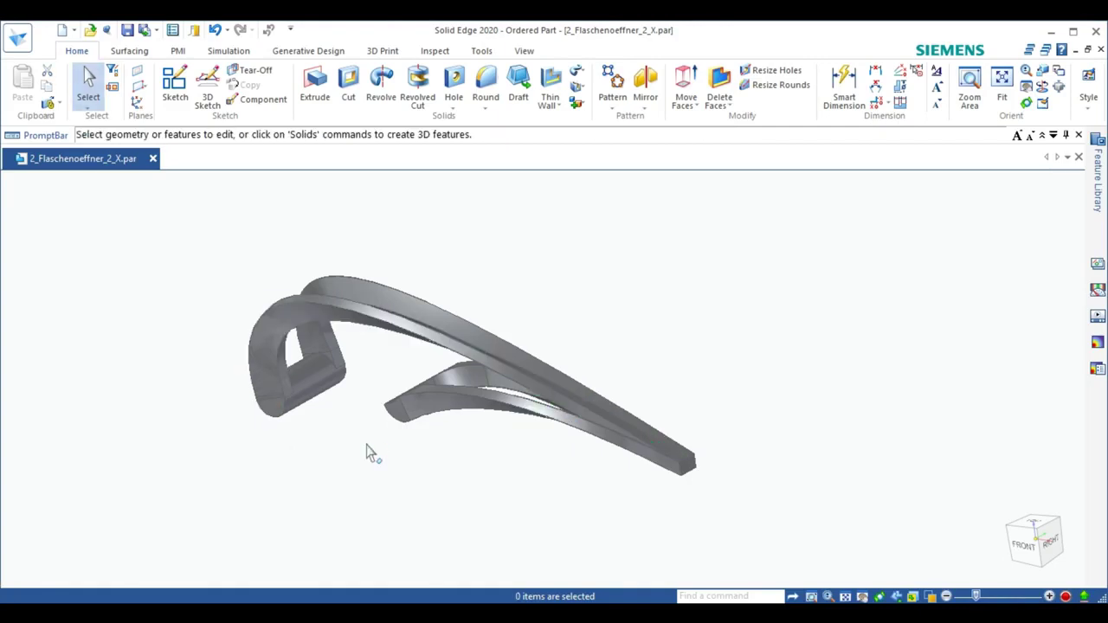
middle_drag(368, 452, 528, 433)
click(520, 396)
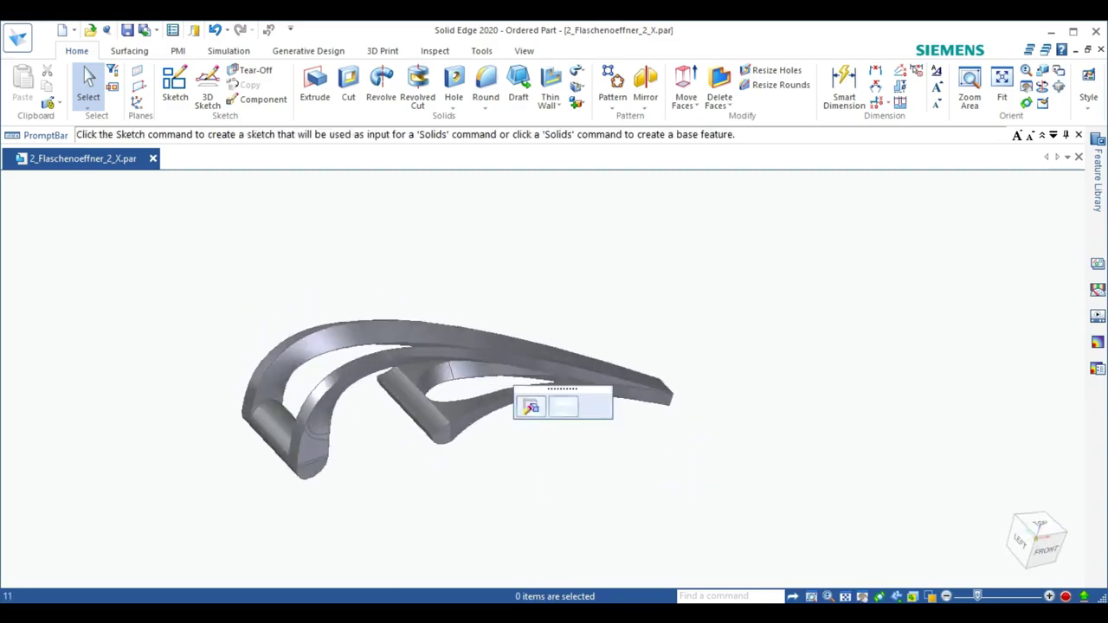
click(402, 516)
- Turn the part to another angle and select its long top face
middle_drag(403, 517, 425, 501)
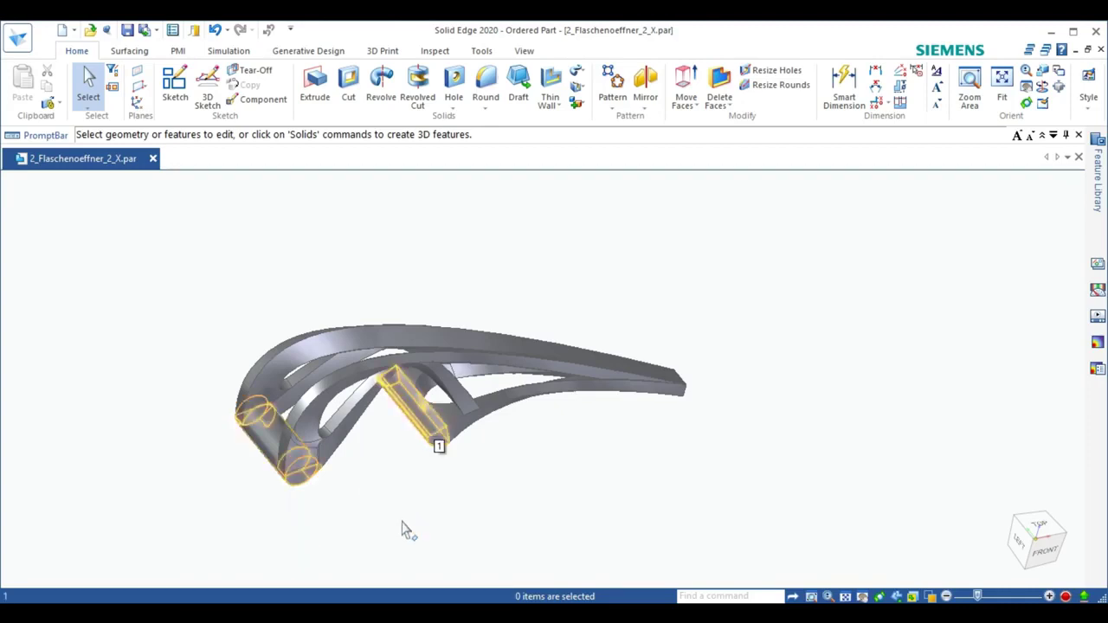
mouse_move(431, 515)
middle_down()
mouse_move(371, 410)
mouse_move(384, 341)
mouse_move(377, 430)
mouse_move(352, 520)
middle_up()
click(298, 322)
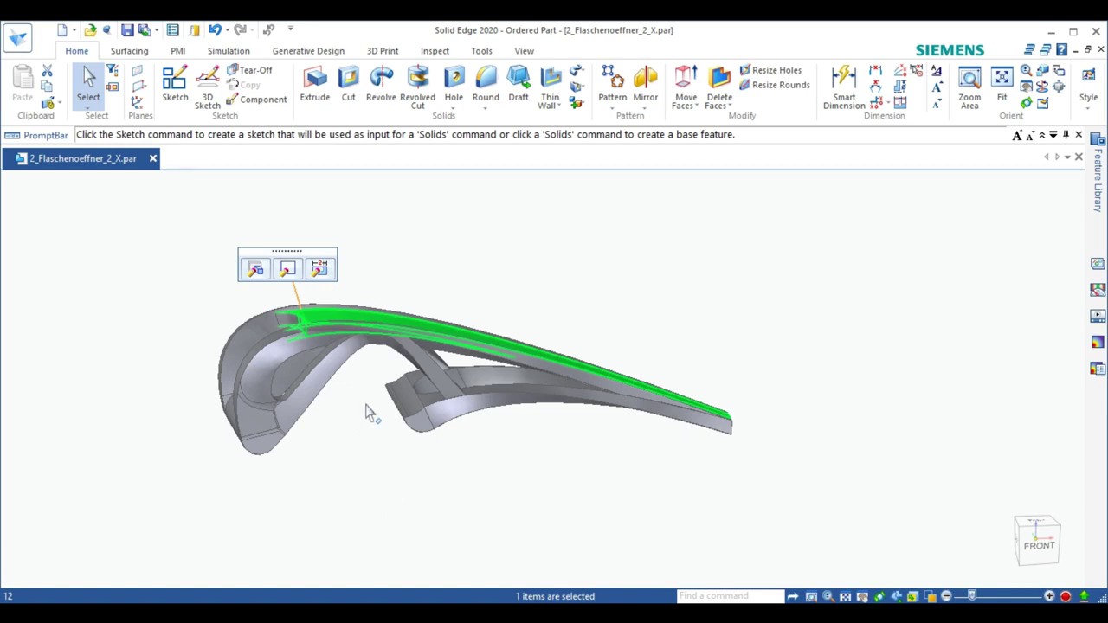
- Orbit toward a top view, zoom in on the loop and holed end tab, then deselect the end face
middle_drag(367, 407, 297, 512)
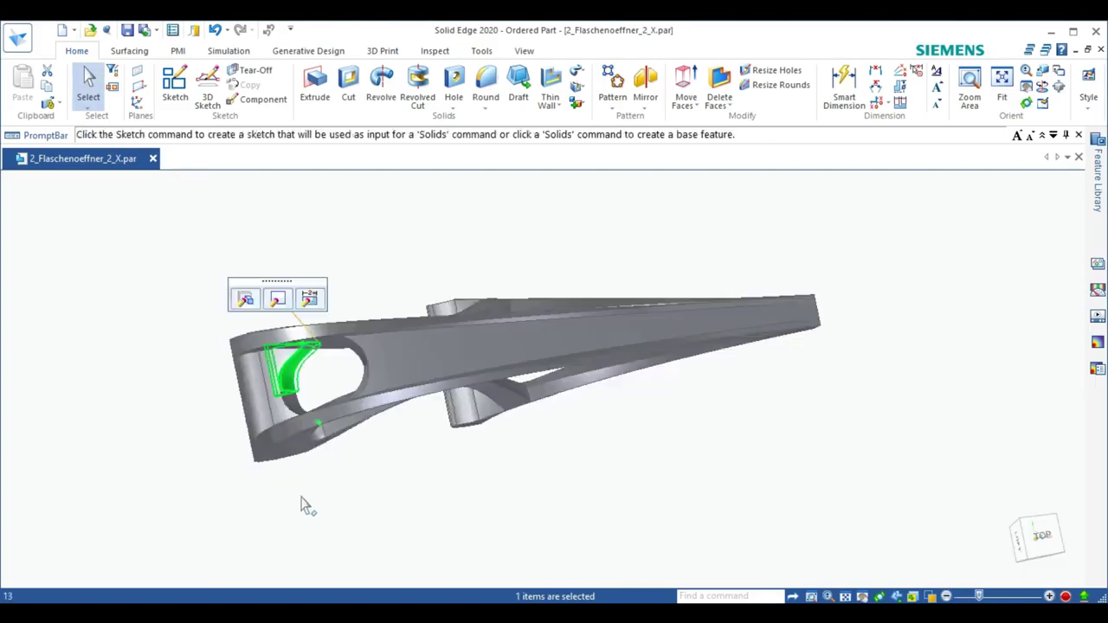
scroll(294, 430, up, 5)
scroll(304, 428, down, 3)
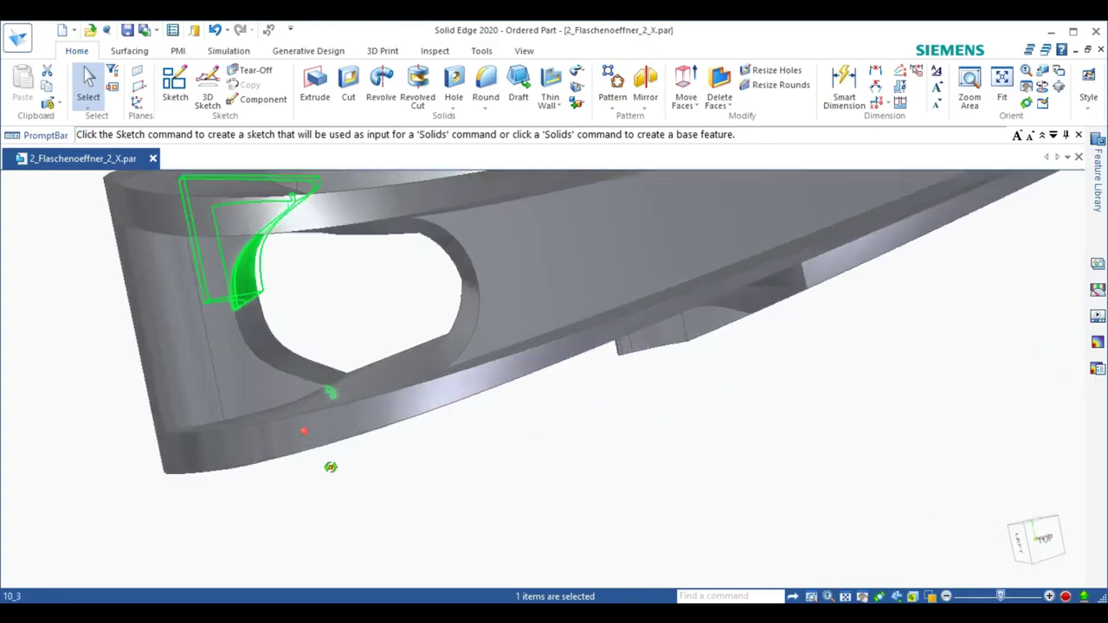
middle_drag(304, 425, 445, 483)
scroll(295, 431, up, 3)
scroll(268, 441, up, 3)
scroll(266, 441, down, 3)
scroll(440, 483, down, 4)
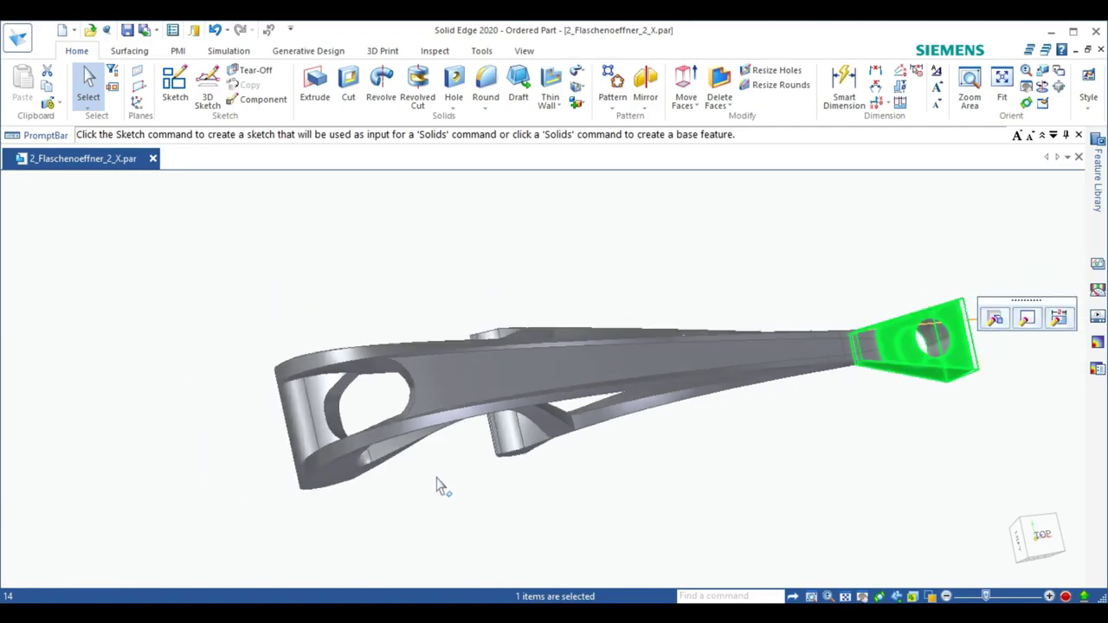
scroll(437, 483, up, 2)
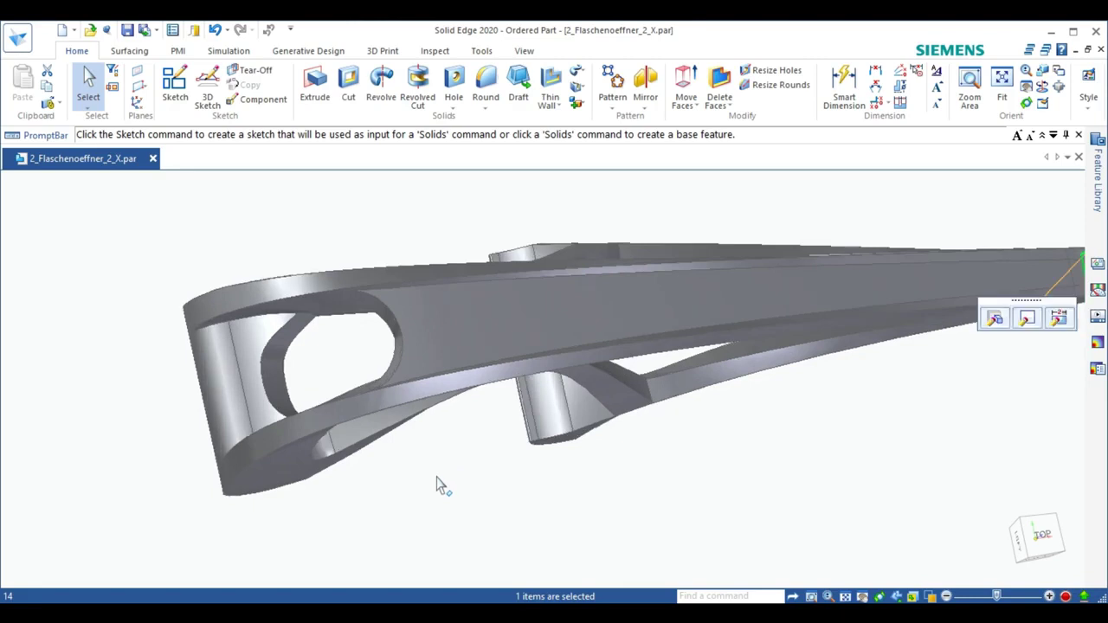
scroll(439, 486, down, 1)
scroll(438, 485, down, 1)
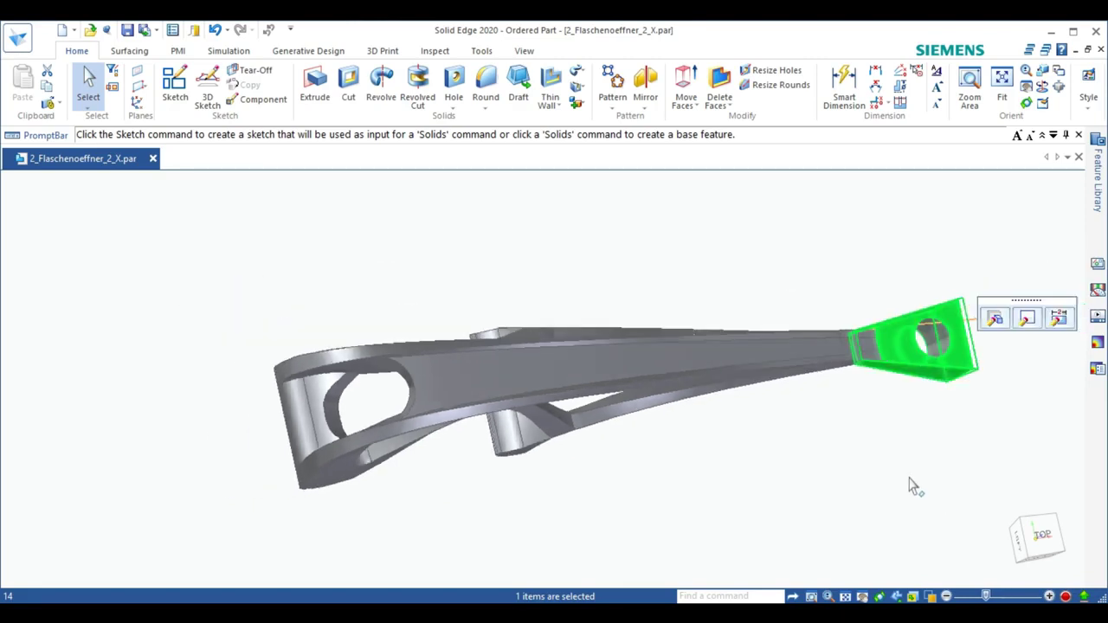
click(976, 433)
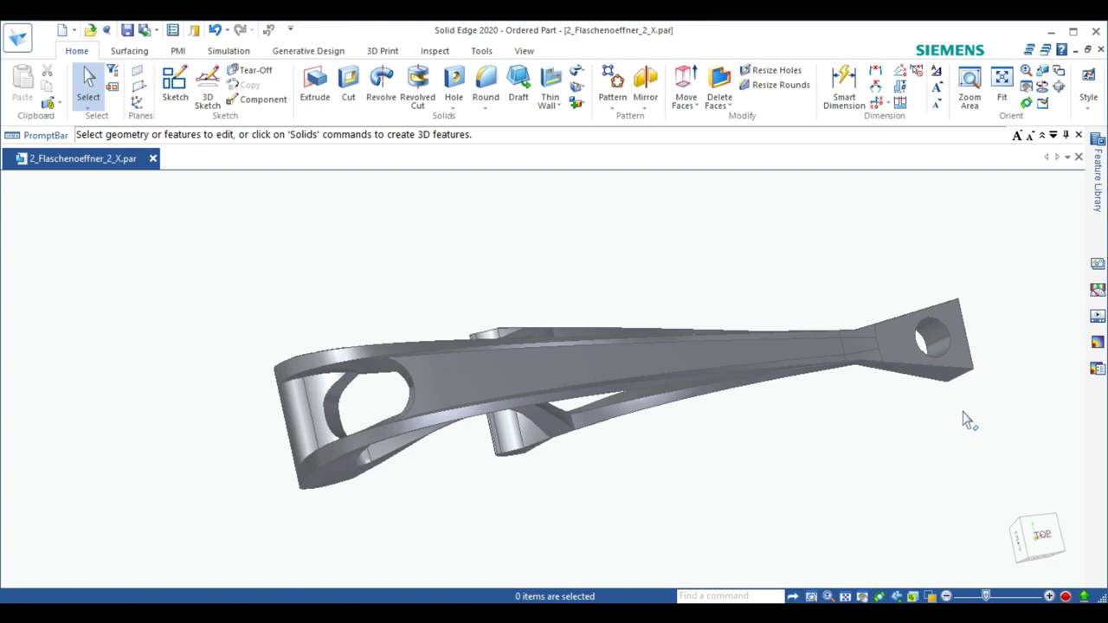
- Zoom and rotate around the end tab, select the Cutout 13 hole, then zoom out and clear the selection
scroll(968, 420, up, 5)
middle_drag(782, 423, 712, 458)
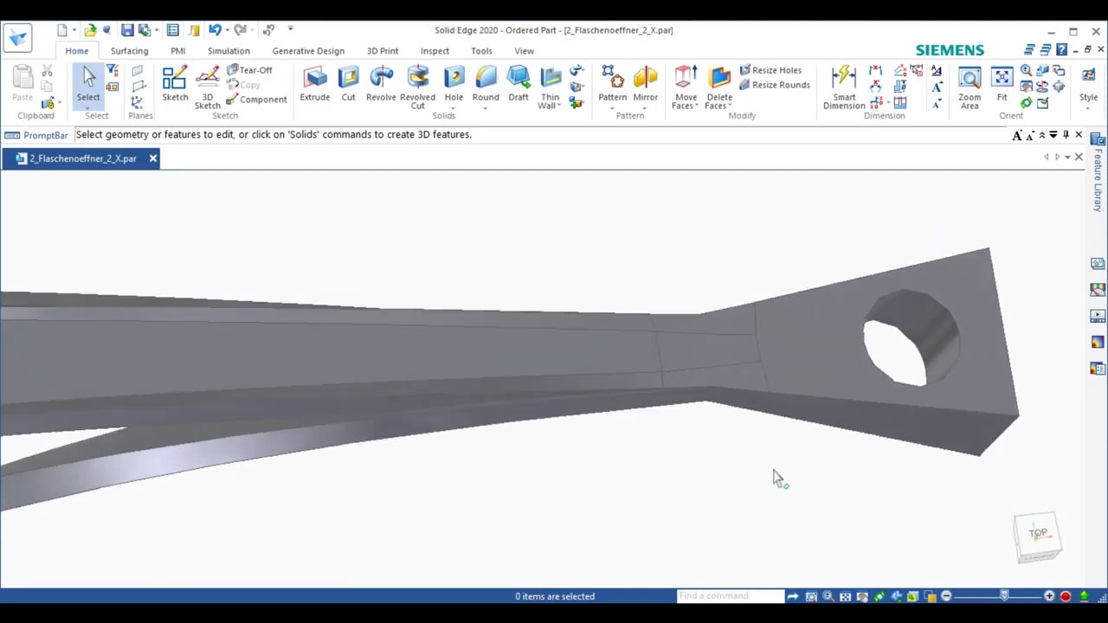
scroll(790, 459, down, 4)
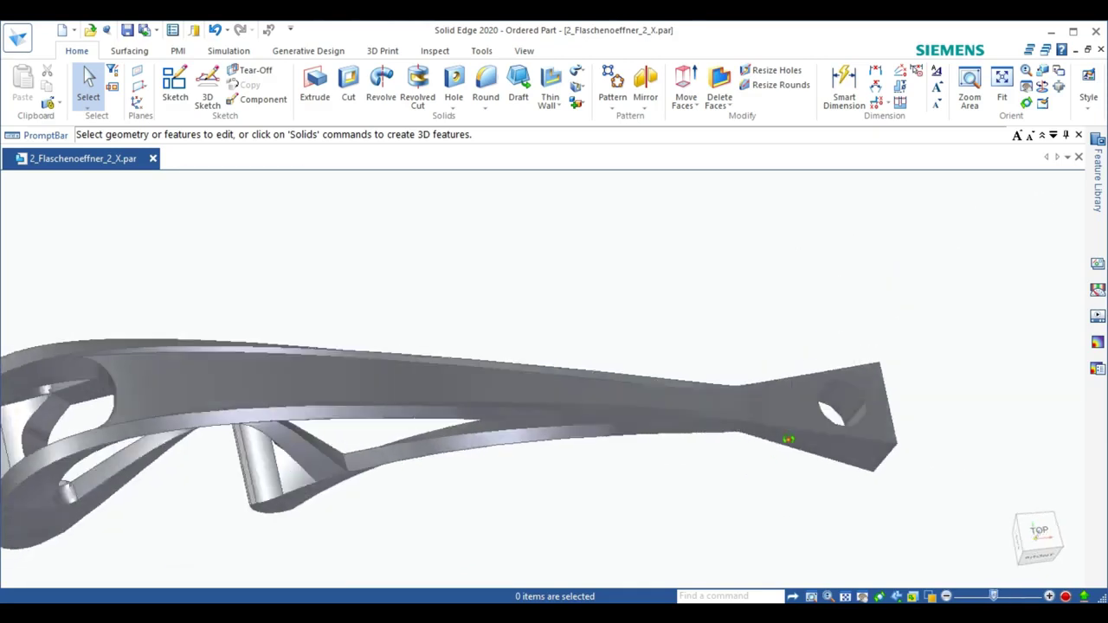
middle_drag(788, 439, 669, 498)
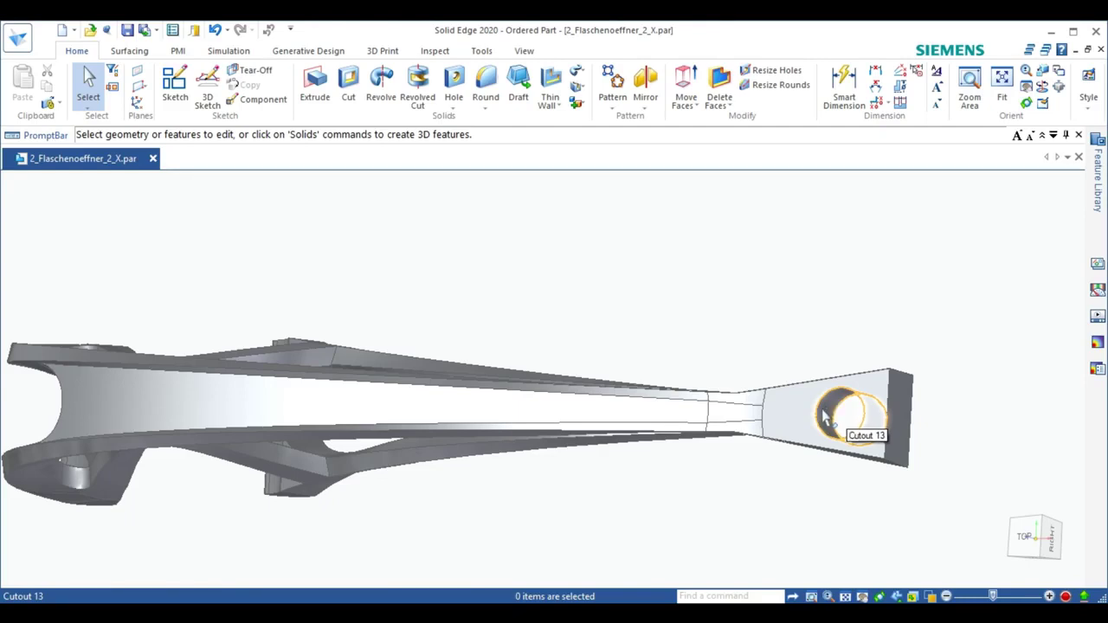
click(791, 437)
scroll(597, 510, down, 3)
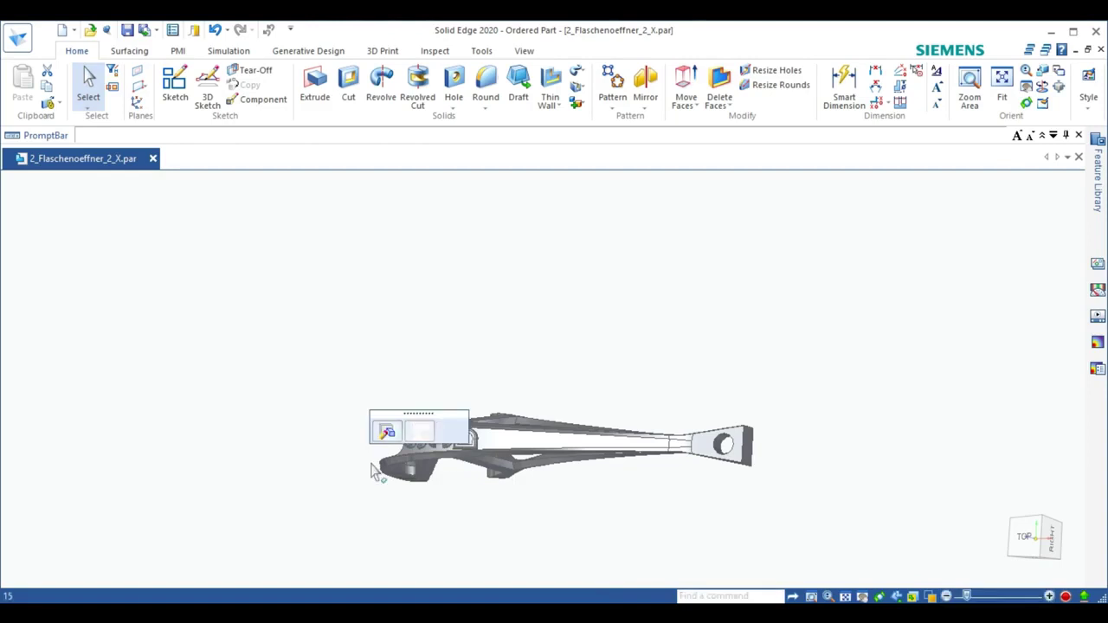
key(Escape)
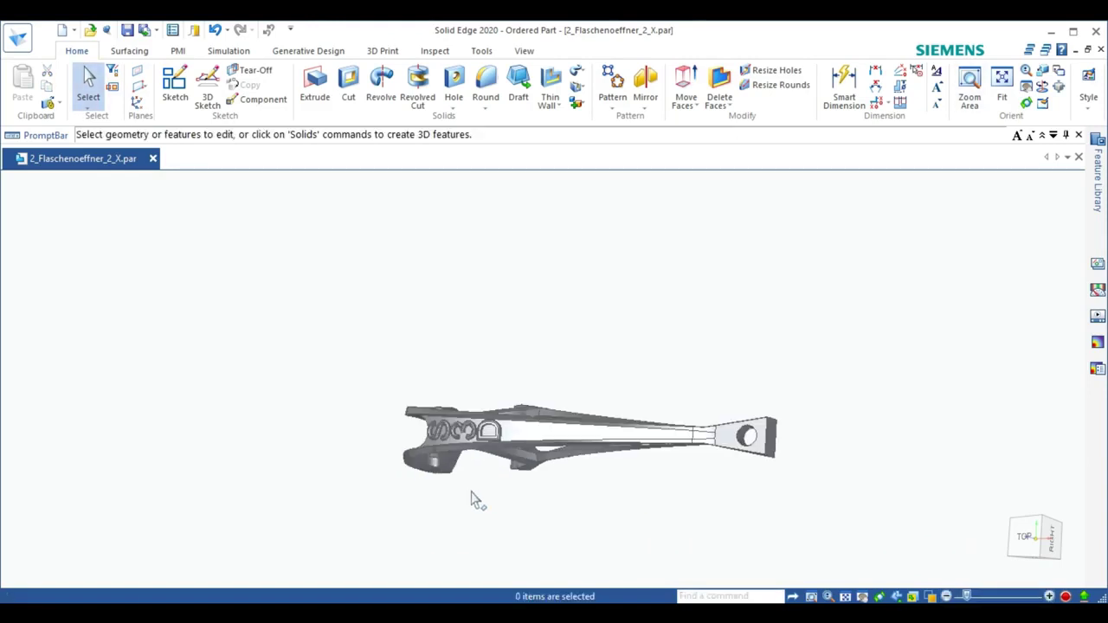
- Zoom in and orbit the close-up view of the bottle opener's arms
scroll(472, 500, up, 5)
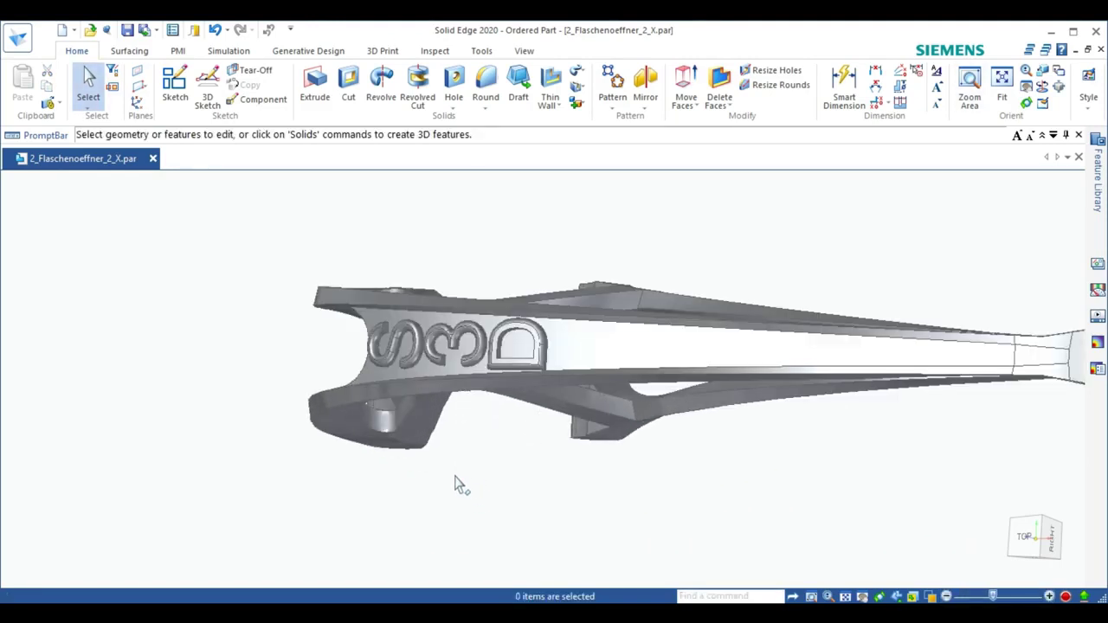
mouse_move(456, 485)
middle_down()
mouse_move(447, 452)
mouse_move(501, 400)
mouse_move(531, 336)
mouse_move(519, 317)
mouse_move(482, 351)
mouse_move(475, 424)
mouse_move(560, 462)
mouse_move(531, 450)
mouse_move(416, 482)
mouse_move(464, 501)
mouse_move(577, 413)
middle_up()
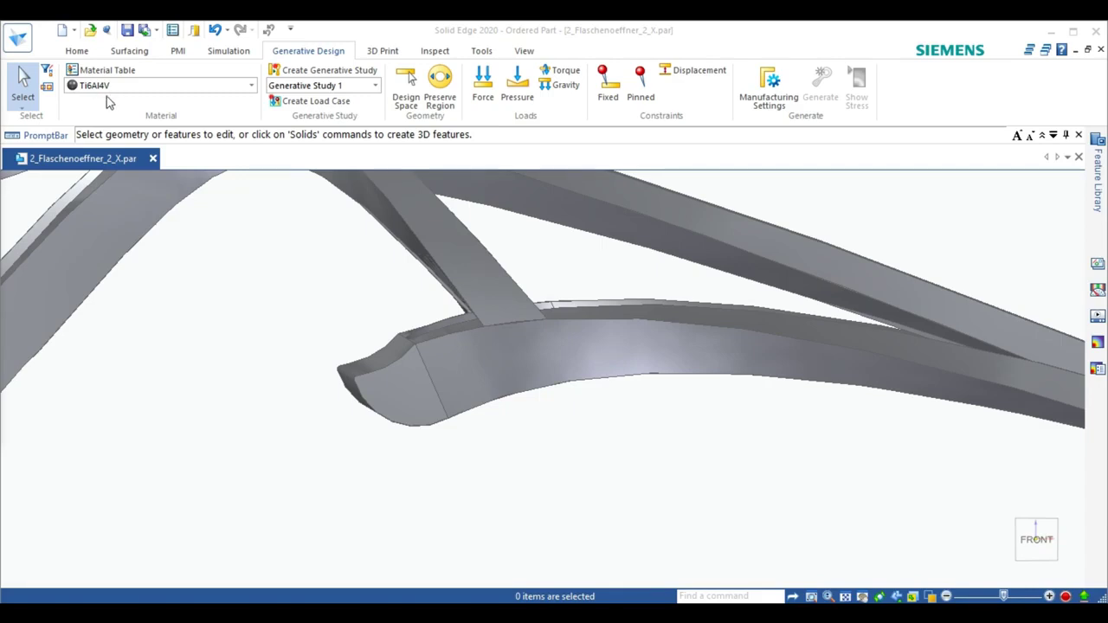
- Accept Design Body_1 as the design space for Generative Study 1
middle_drag(341, 280, 445, 317)
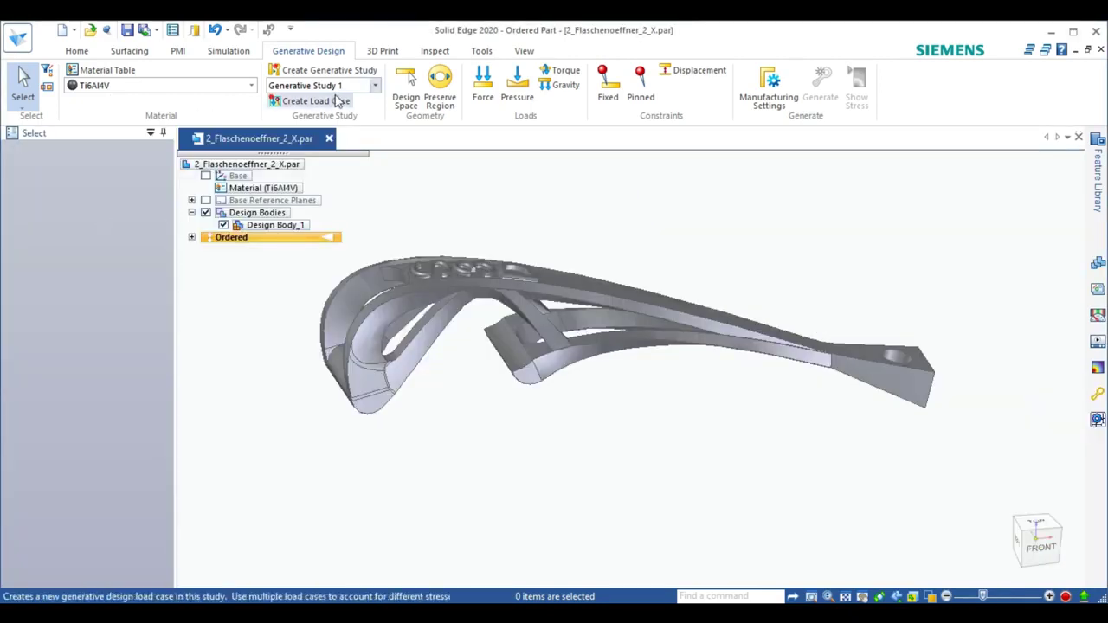
click(407, 84)
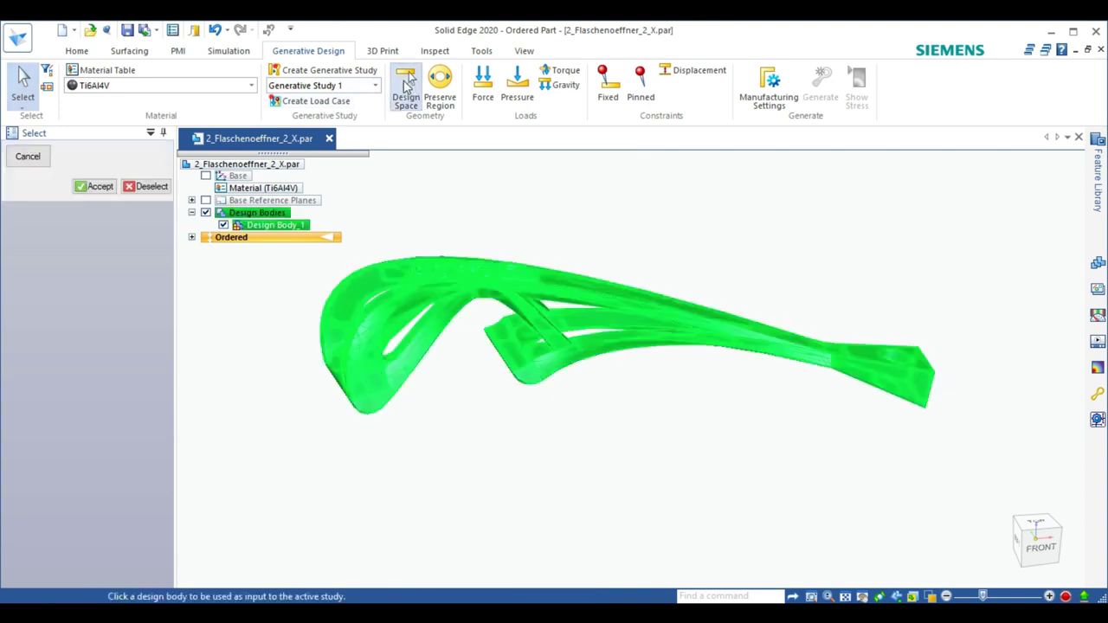
click(97, 187)
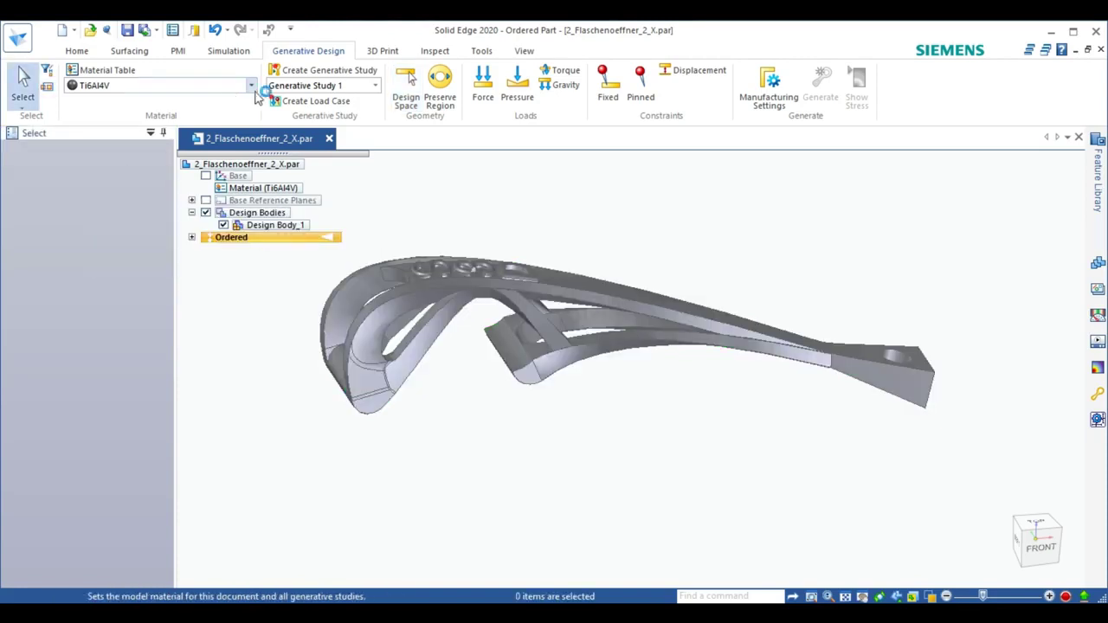
middle_drag(472, 390, 507, 442)
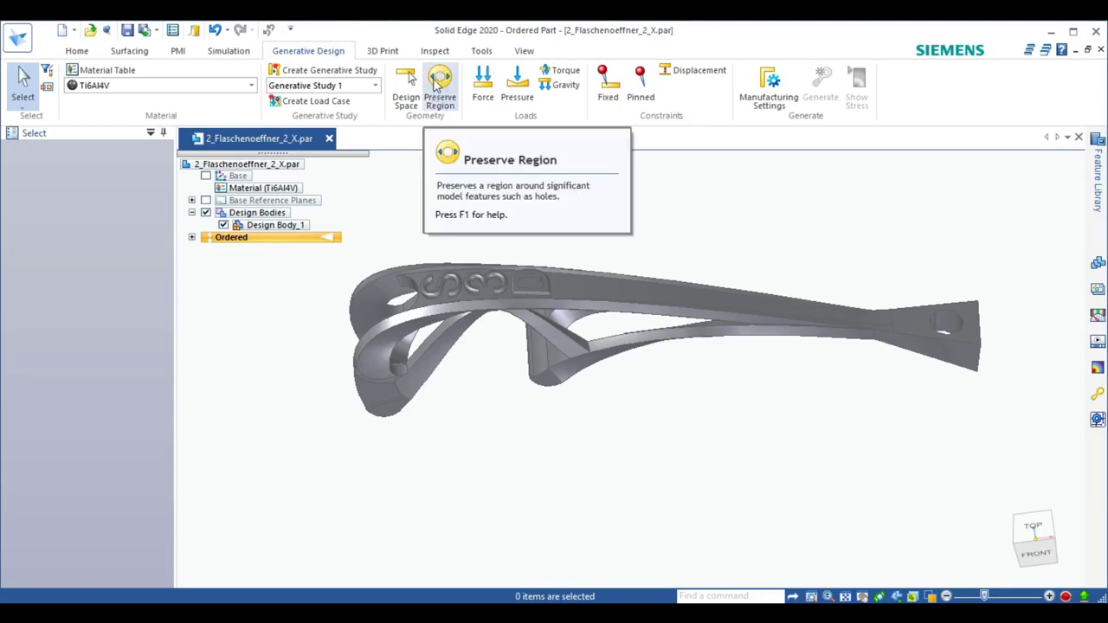
- Create preserve Region 1 on the end-tab hole and top face with a 0,5 mm offset
click(439, 80)
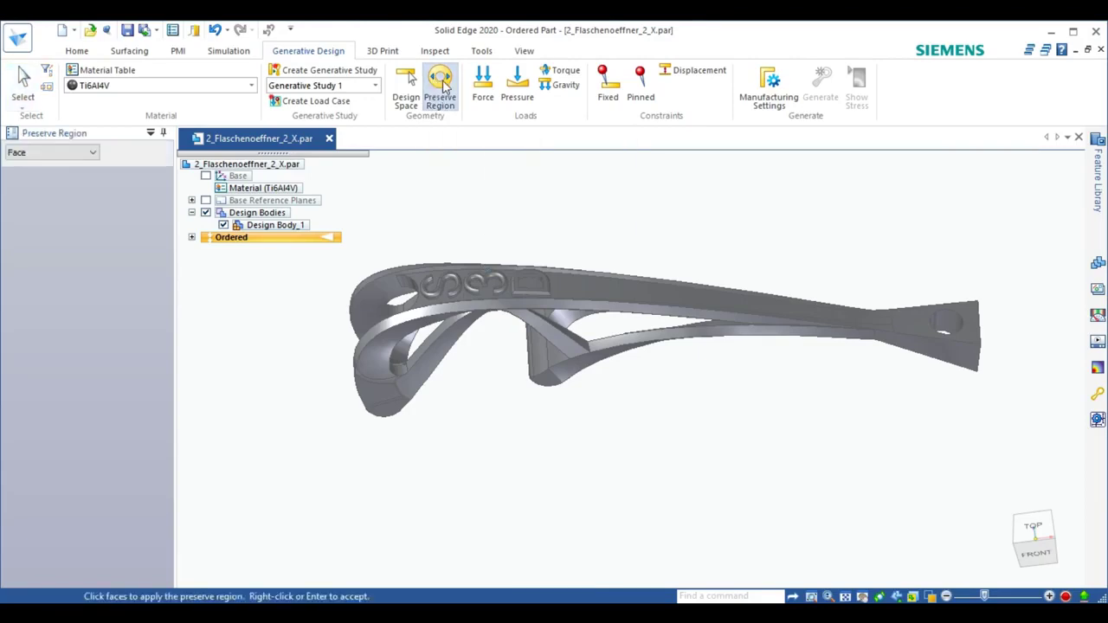
click(953, 327)
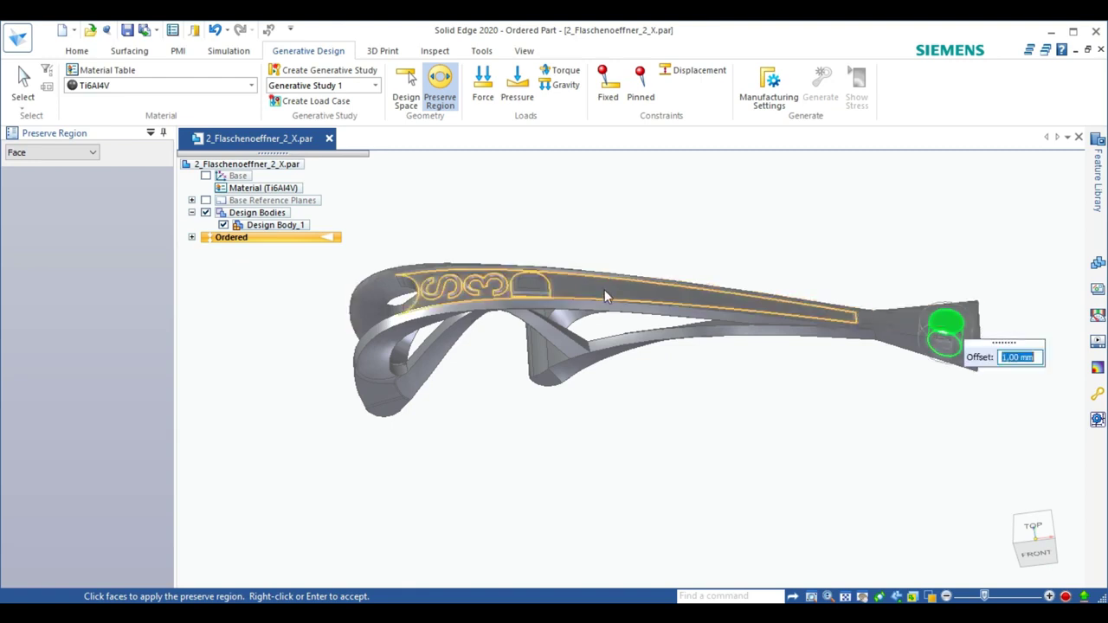
click(671, 297)
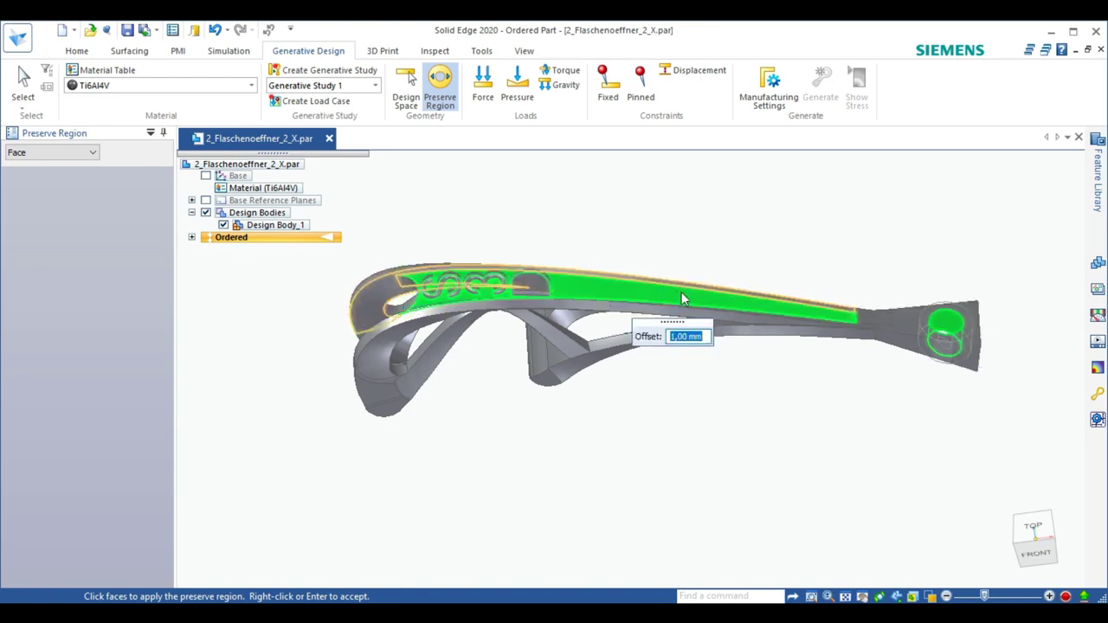
text(0,5)
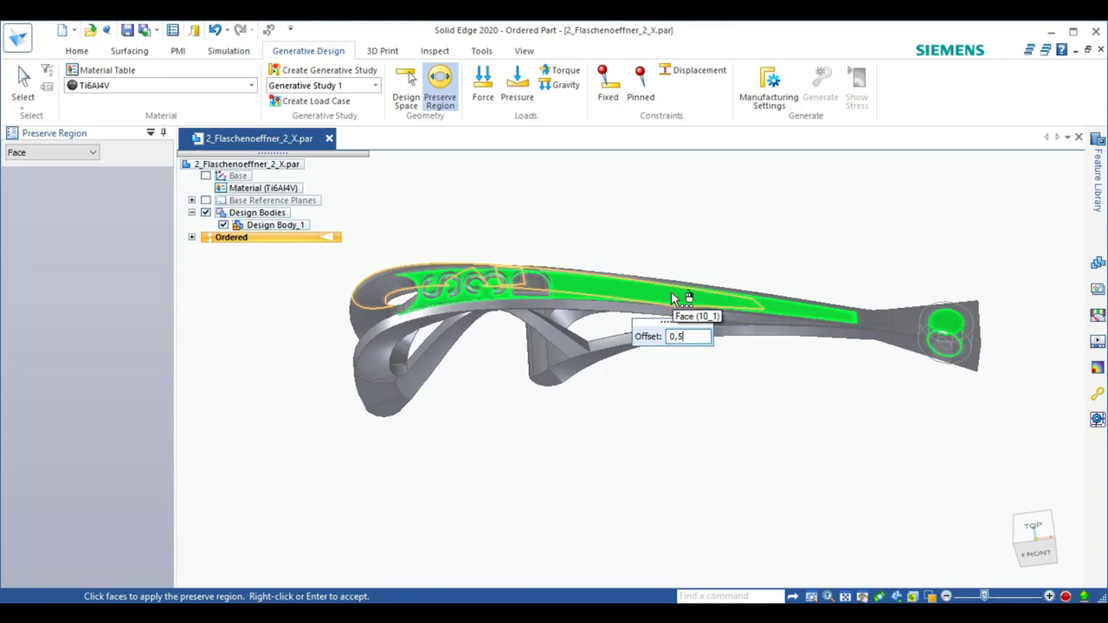
key(Return)
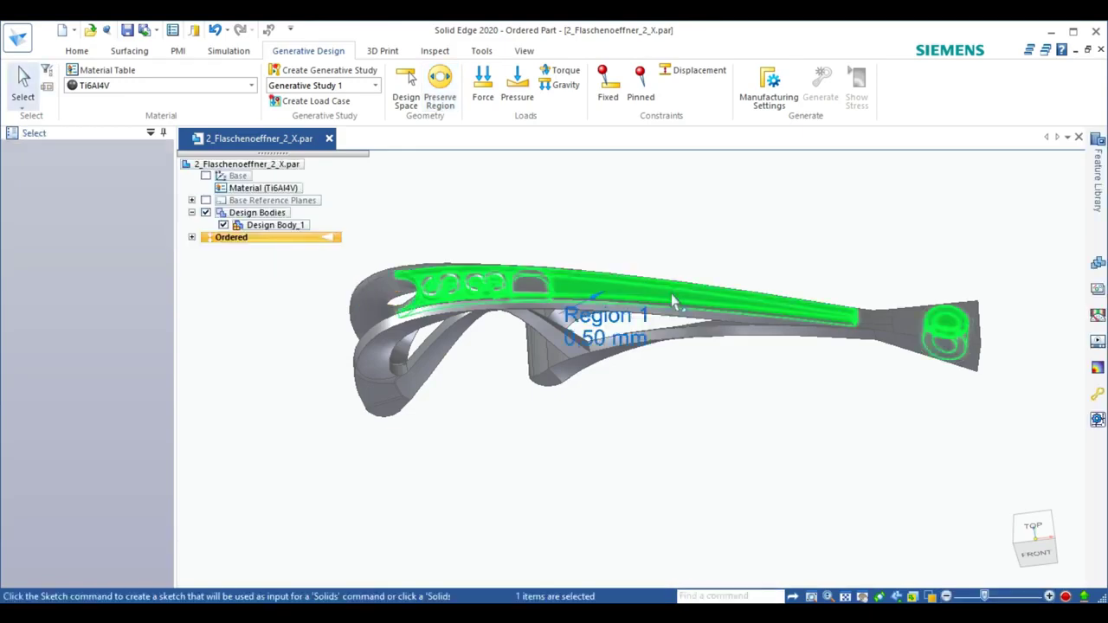
click(591, 218)
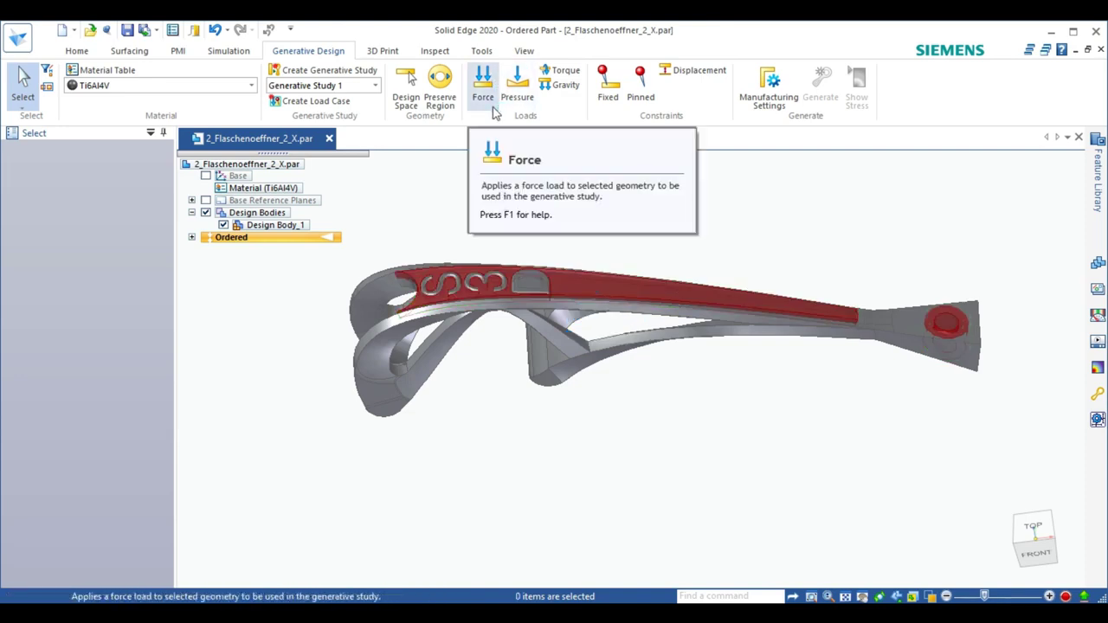
- Apply Force 1 with value -160 to the inner lever's end face, then fit the part in view
click(490, 103)
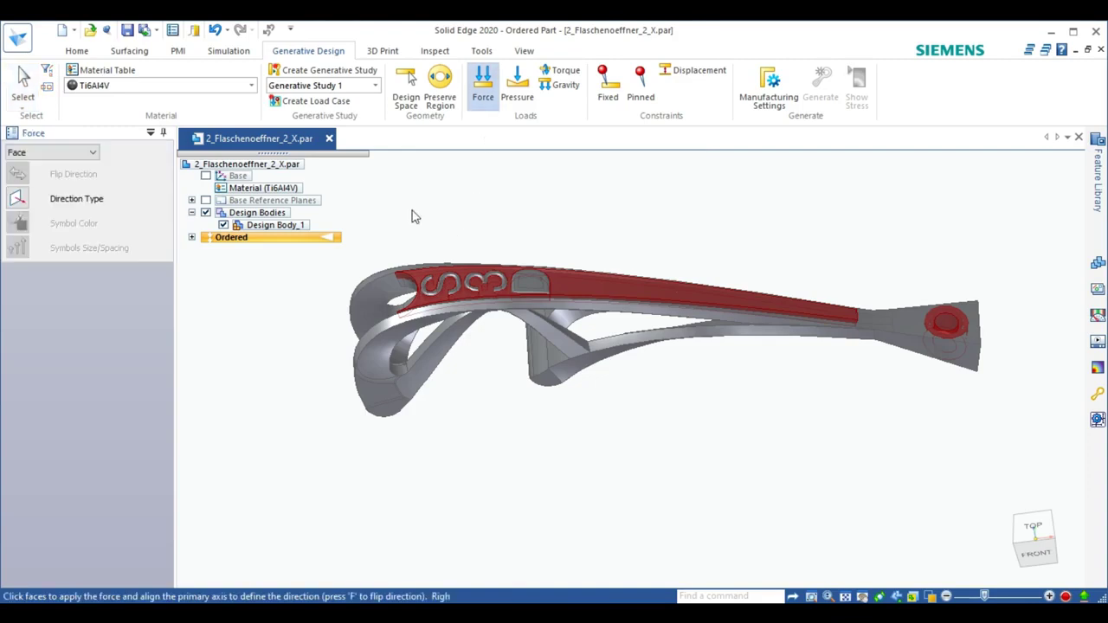
middle_drag(412, 216, 441, 168)
scroll(520, 343, up, 5)
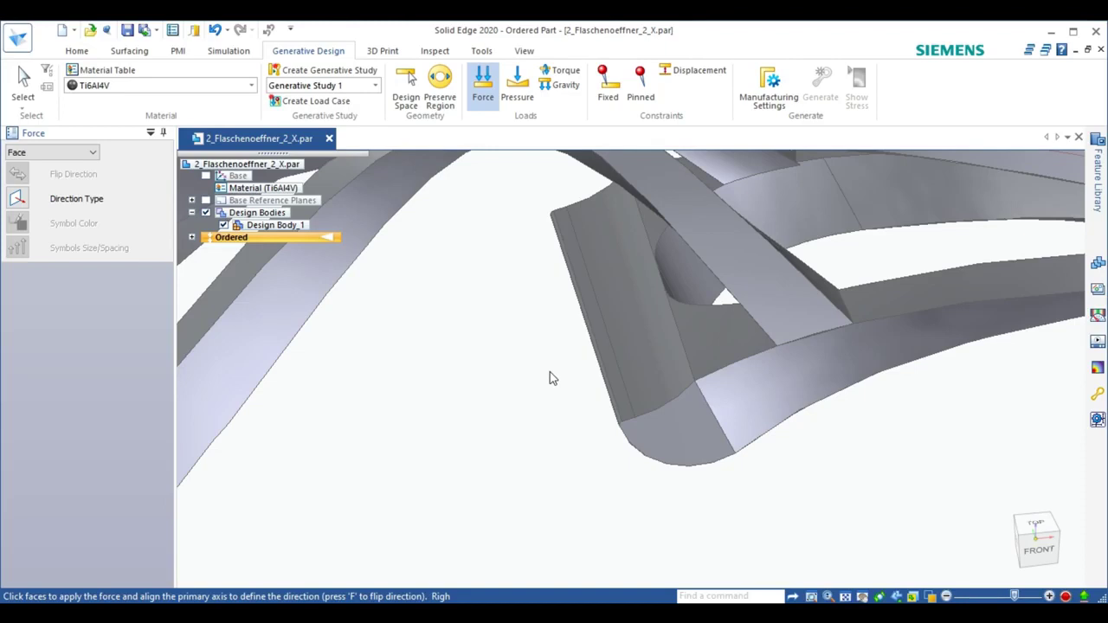
middle_drag(553, 379, 557, 305)
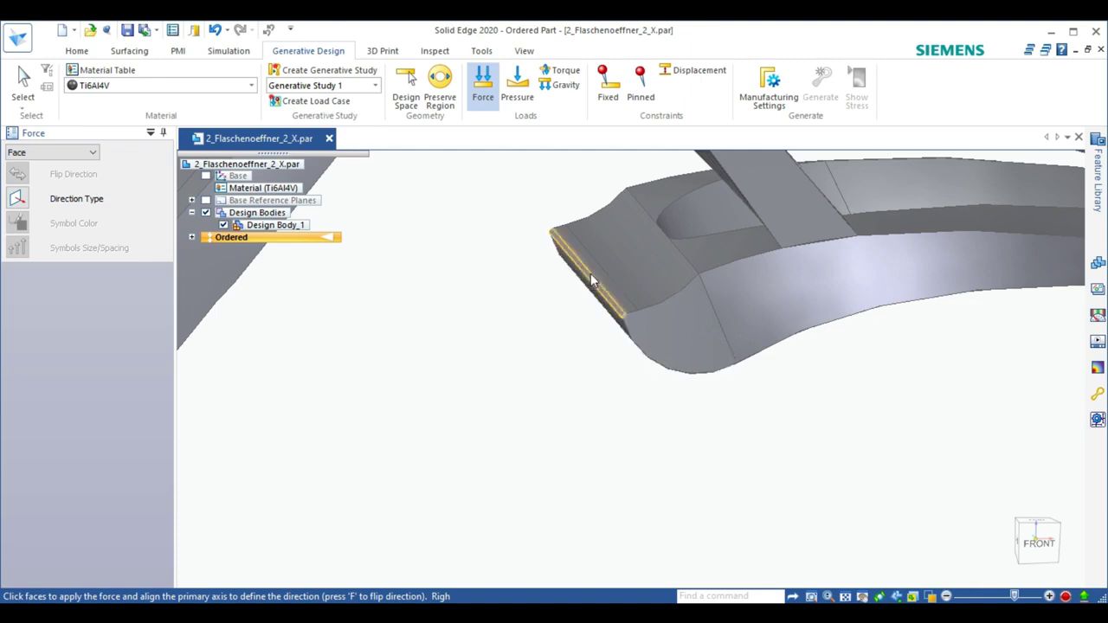
click(592, 279)
text(-16)
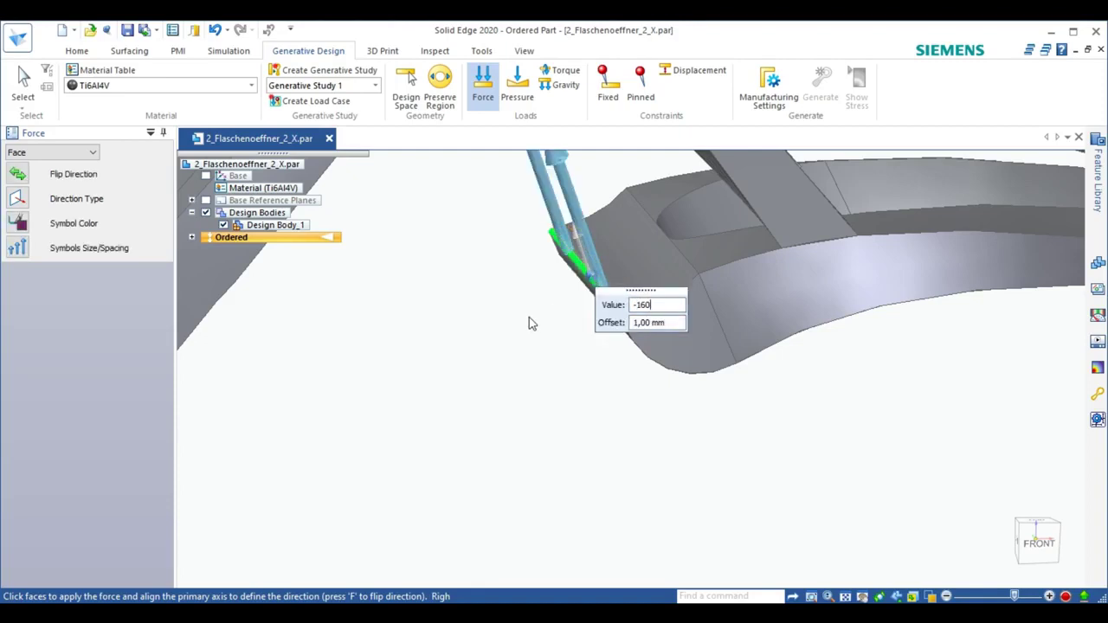
text(0)
key(Return)
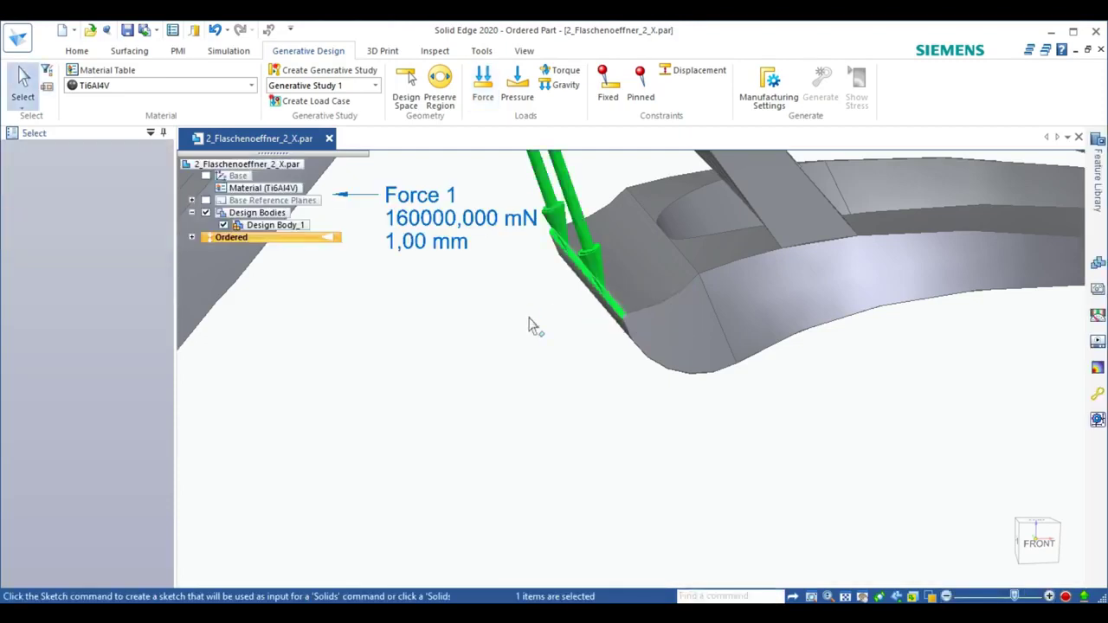
key(ctrl+i)
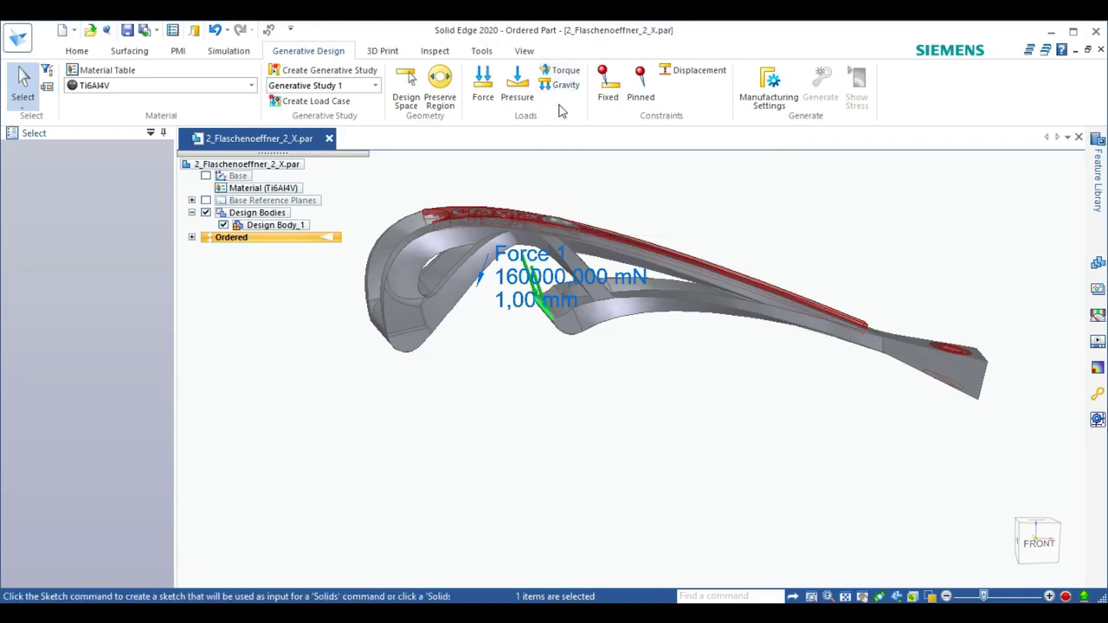
- Anchor the rounded hook end with a Fixed 1 constraint at 0,5 mm offset, then deselect it
click(608, 96)
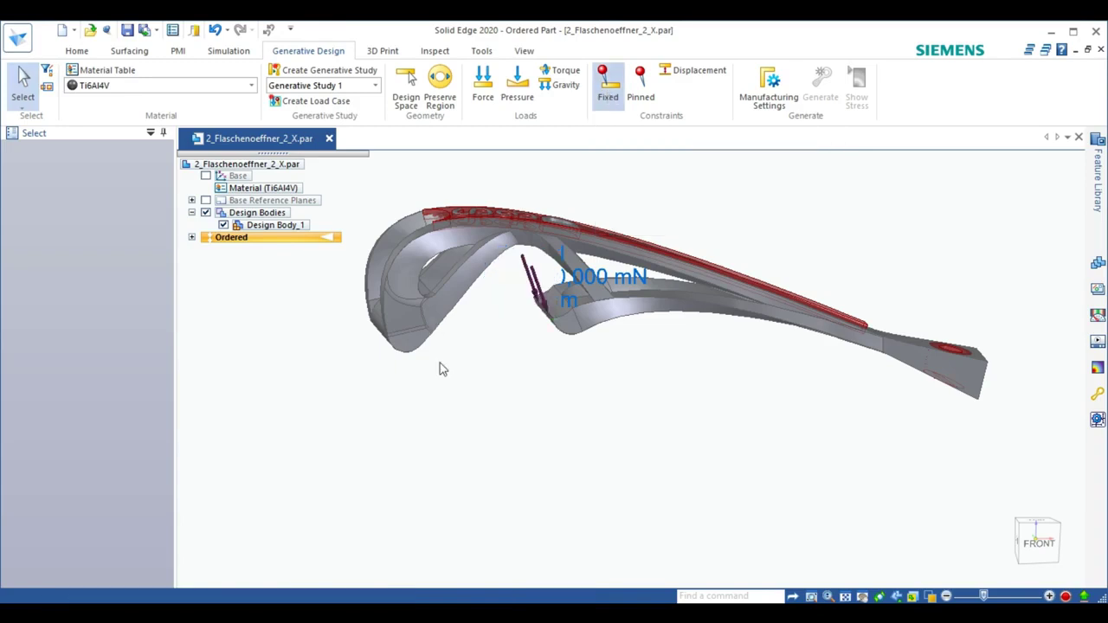
middle_drag(472, 366, 428, 359)
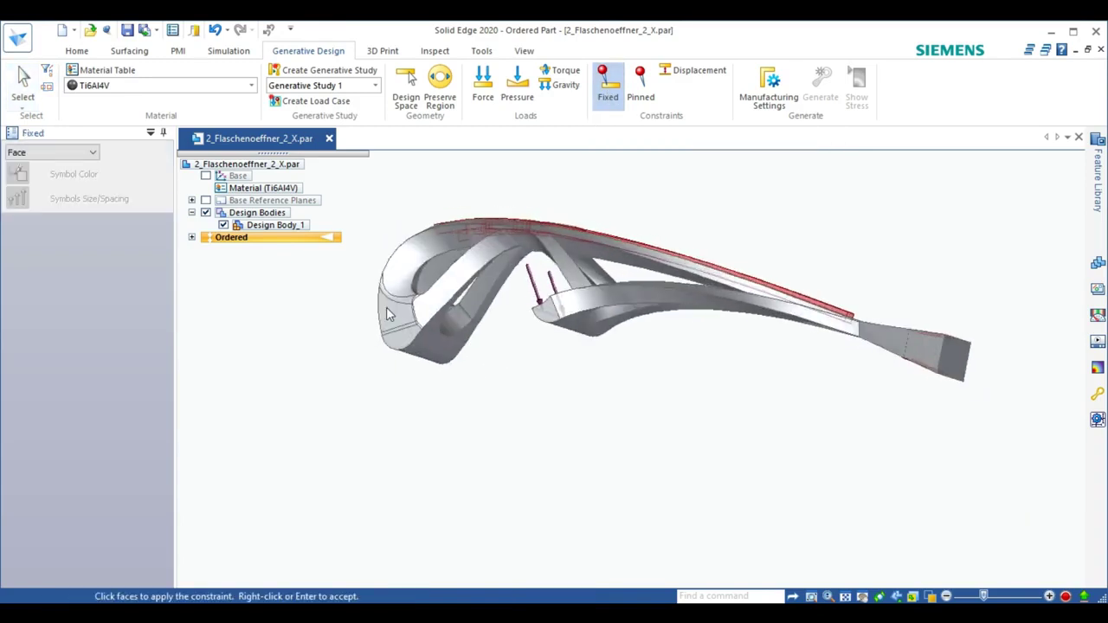
click(424, 361)
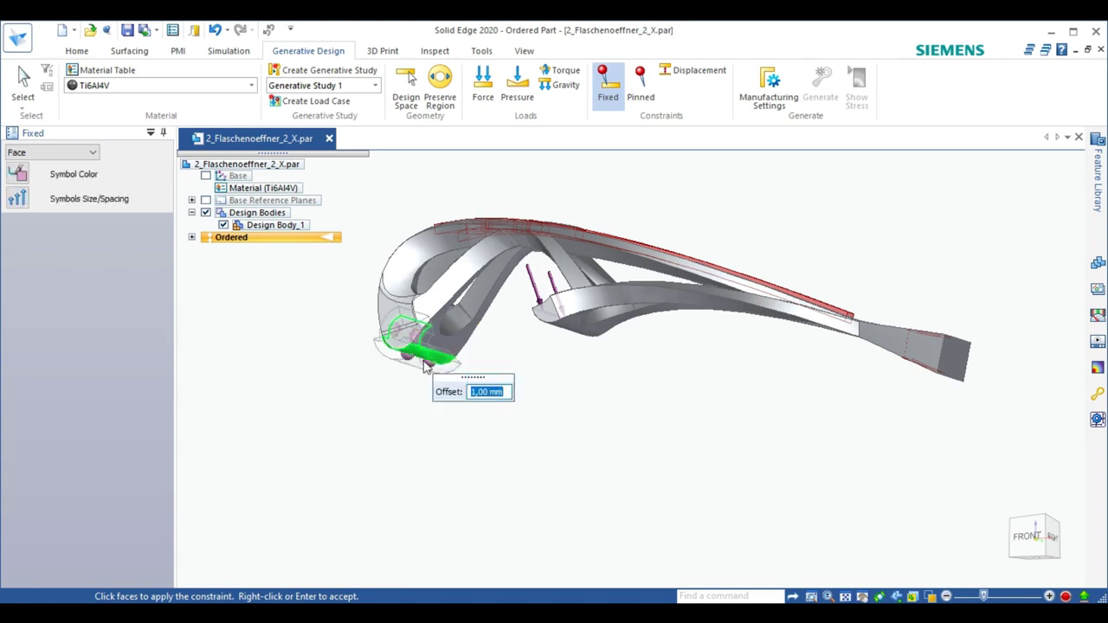
text(0,5)
key(Return)
right_click(424, 368)
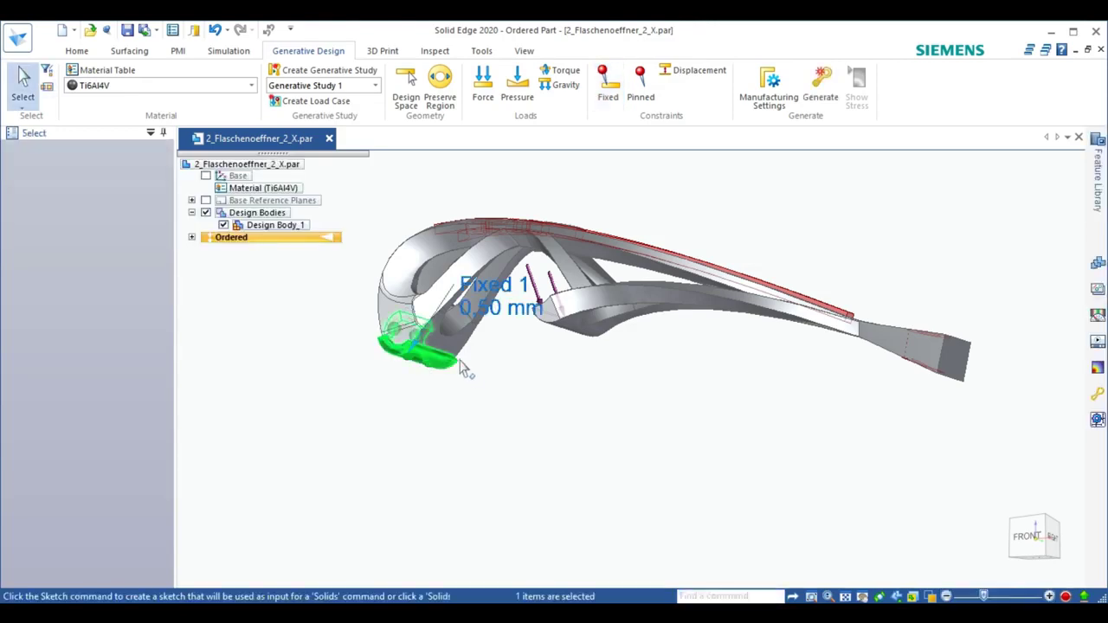
scroll(424, 351, up, 3)
scroll(494, 389, down, 3)
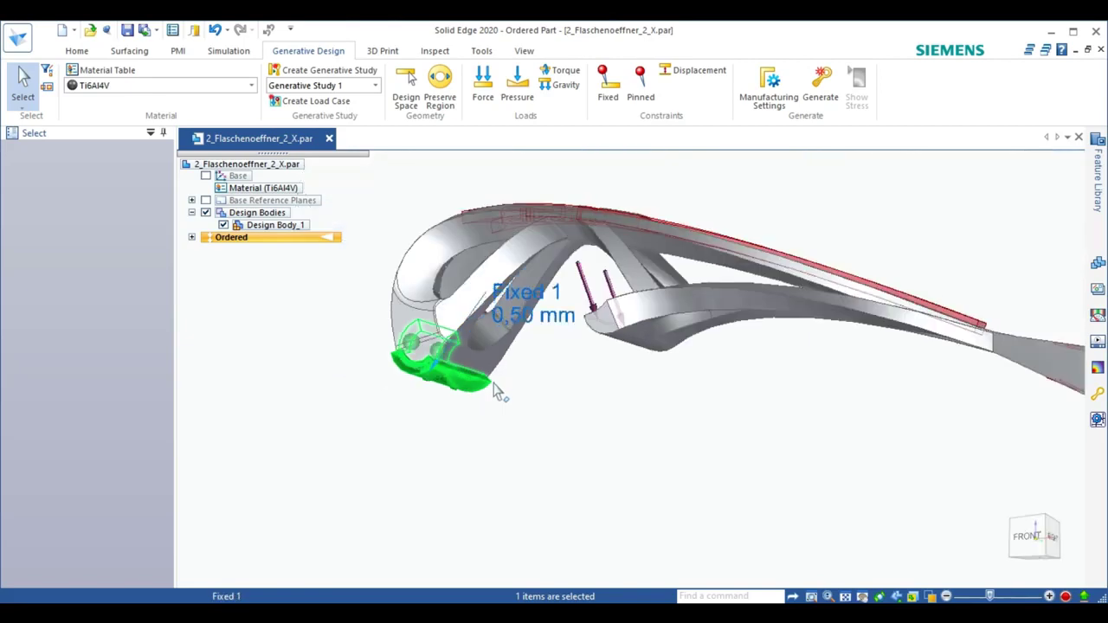
click(580, 392)
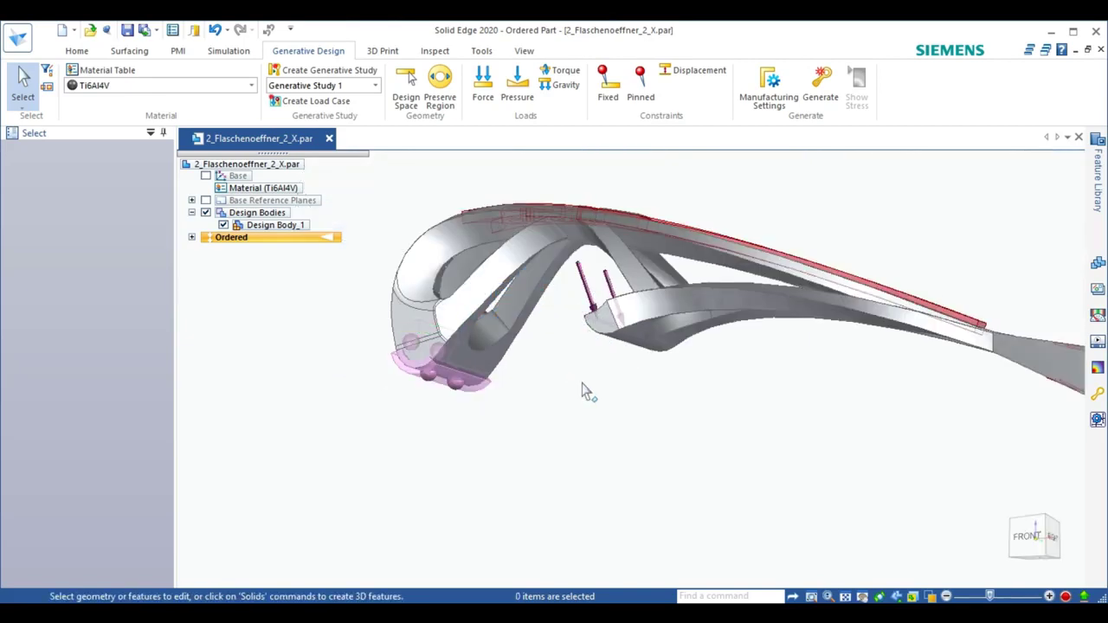
middle_drag(615, 399, 702, 485)
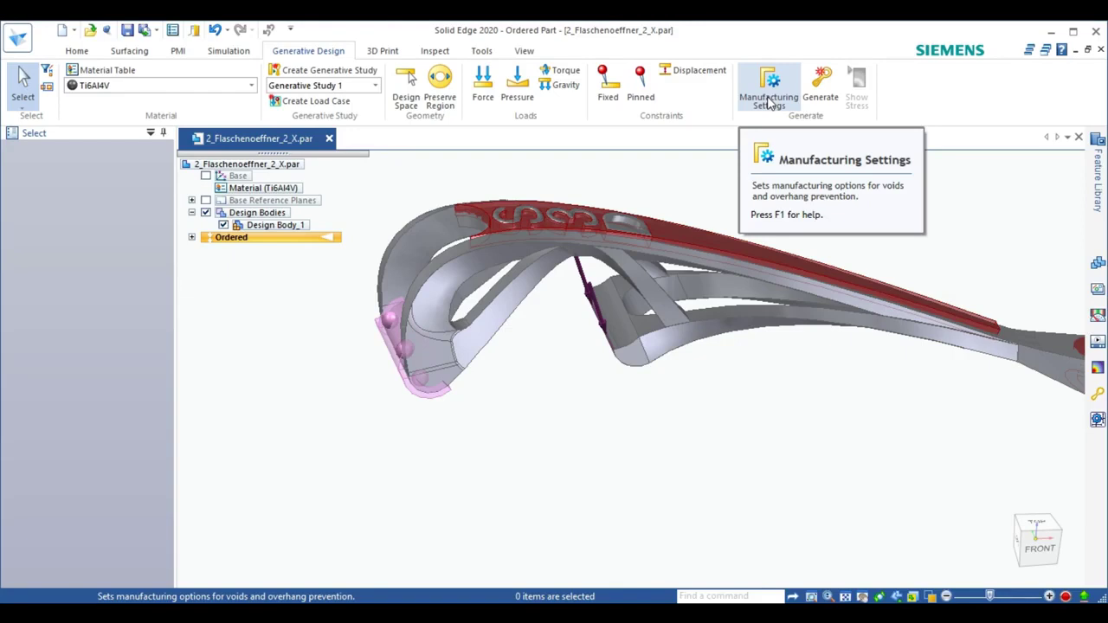
- Set the manufacturing overhang prevention axis to X and keep material extrusion at None
click(769, 102)
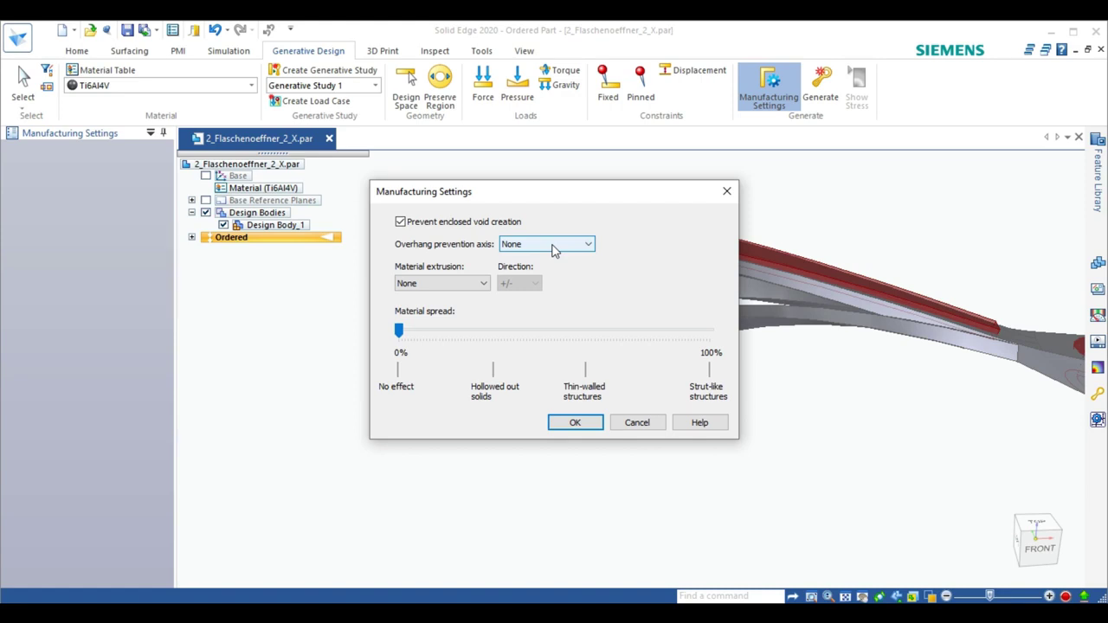
click(552, 246)
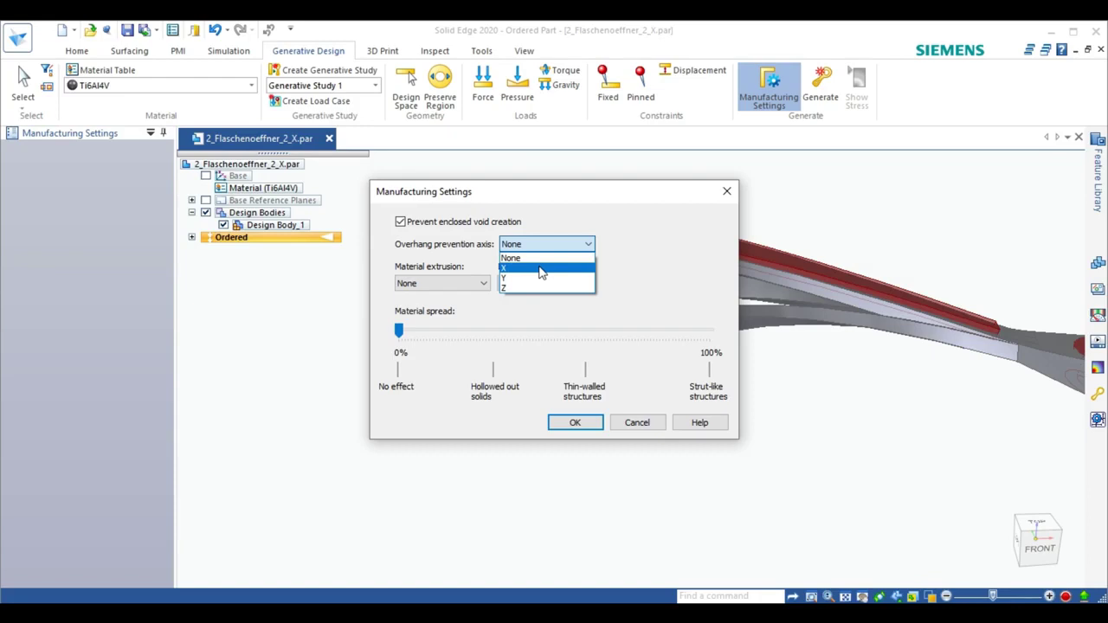
click(541, 270)
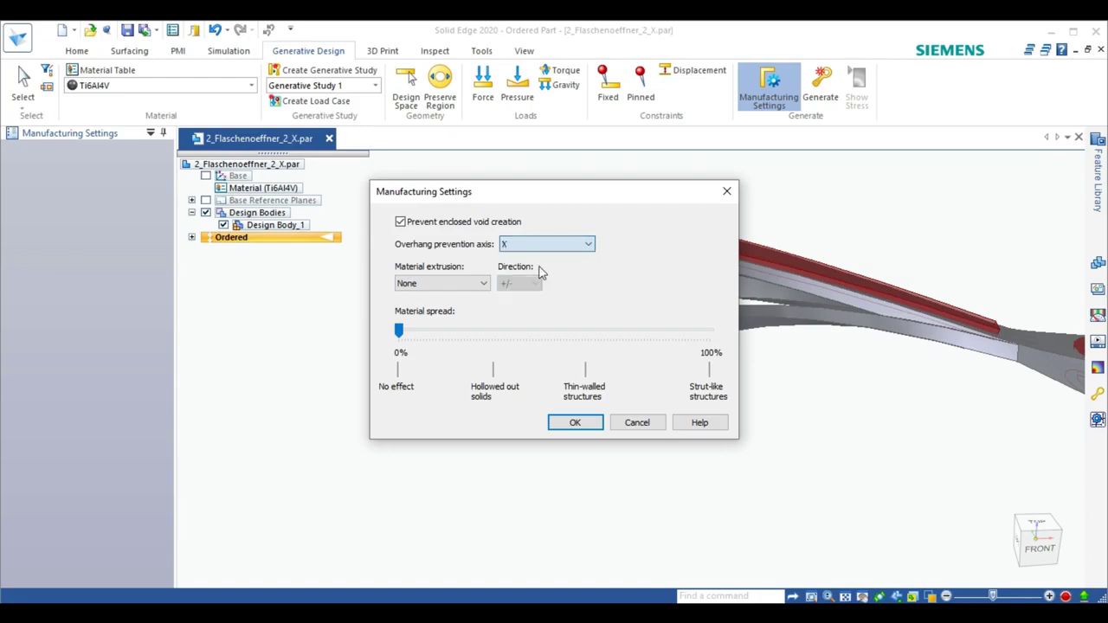
click(470, 283)
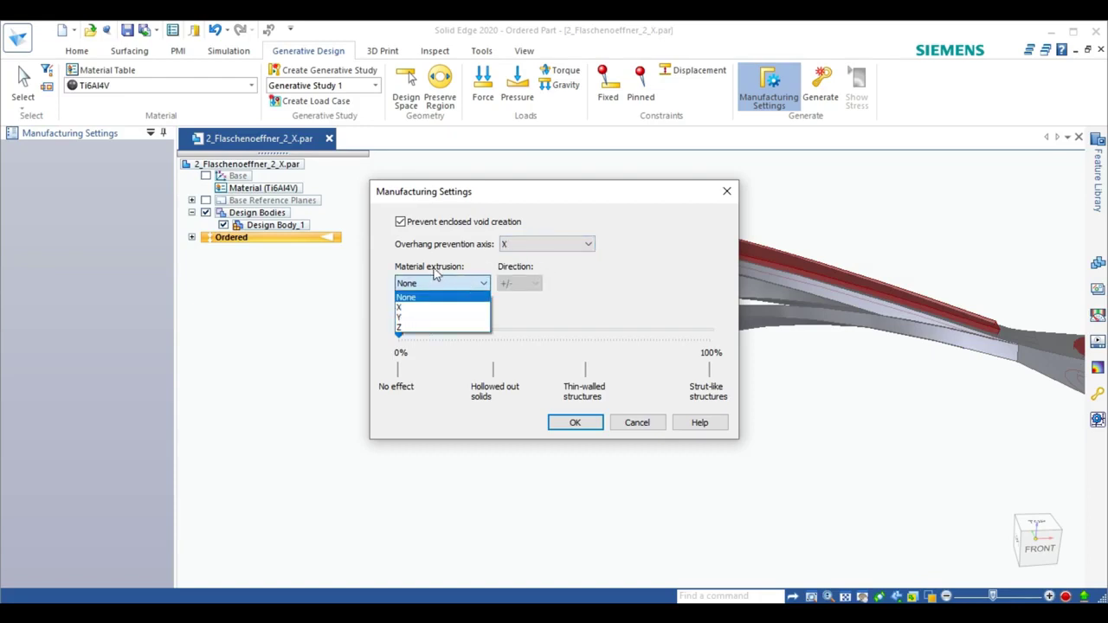
click(459, 284)
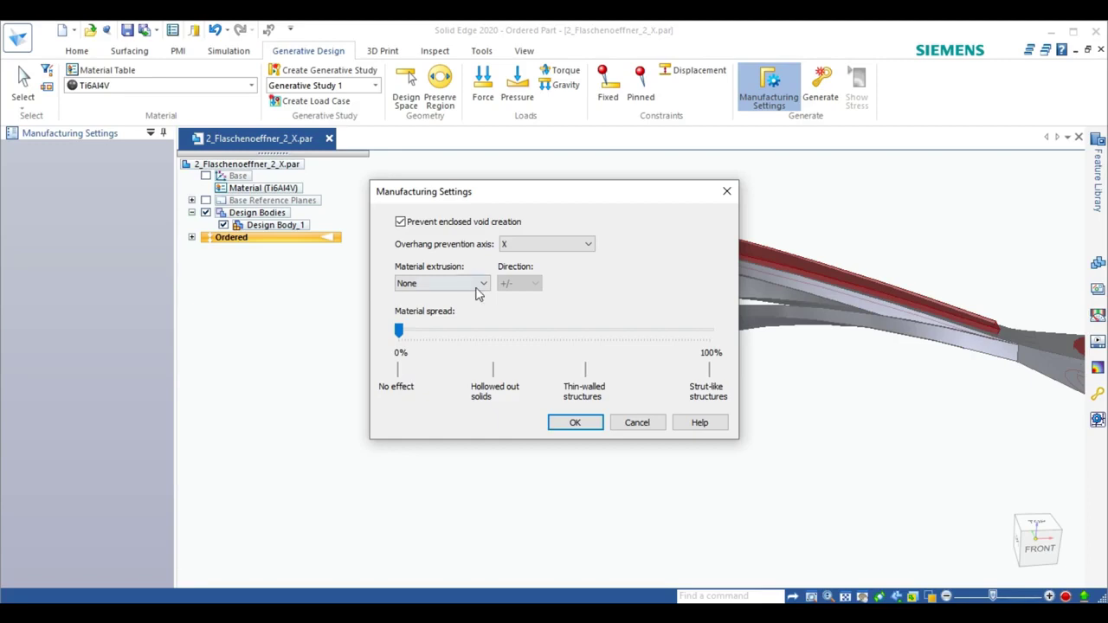
click(575, 423)
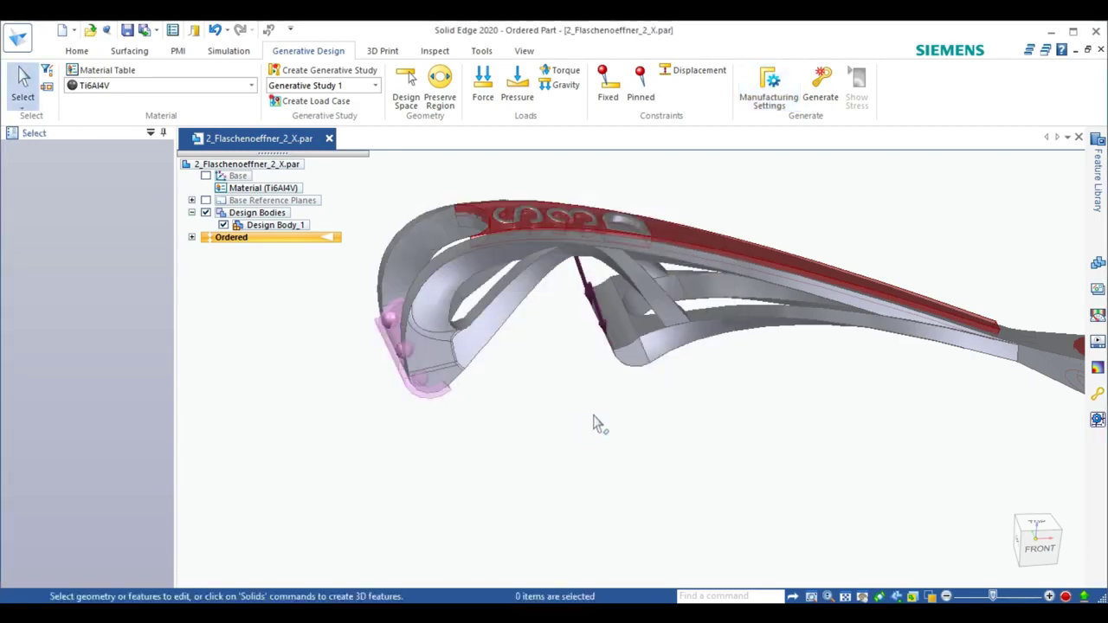
- Set study quality to medium, mass reduction near 5% and factor of safety 1,500, then generate
click(820, 85)
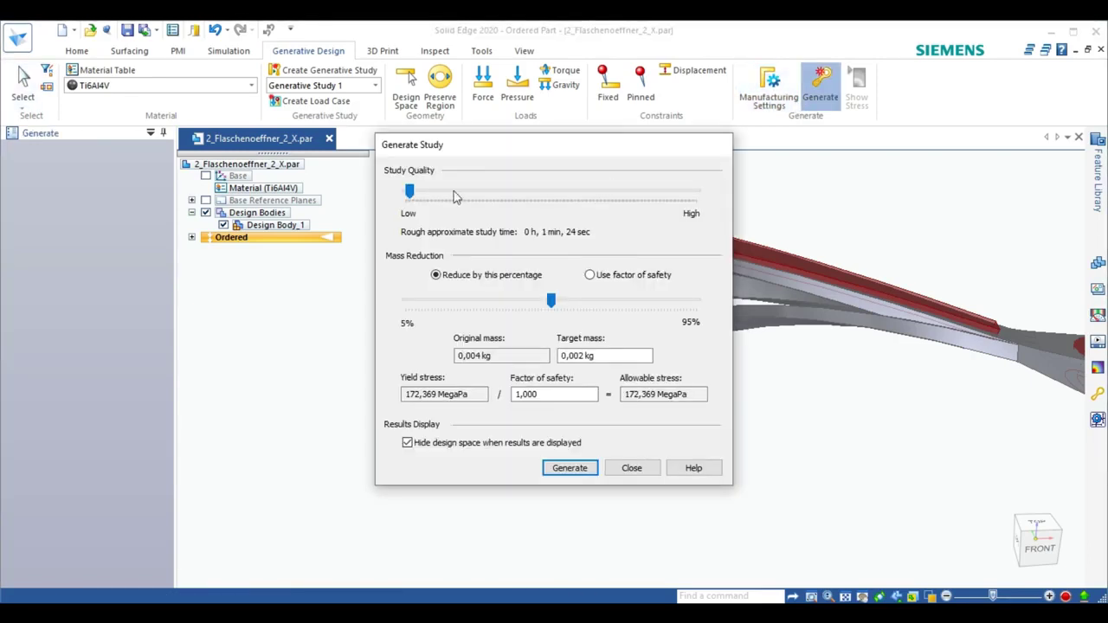
drag(425, 198, 513, 199)
drag(550, 301, 404, 313)
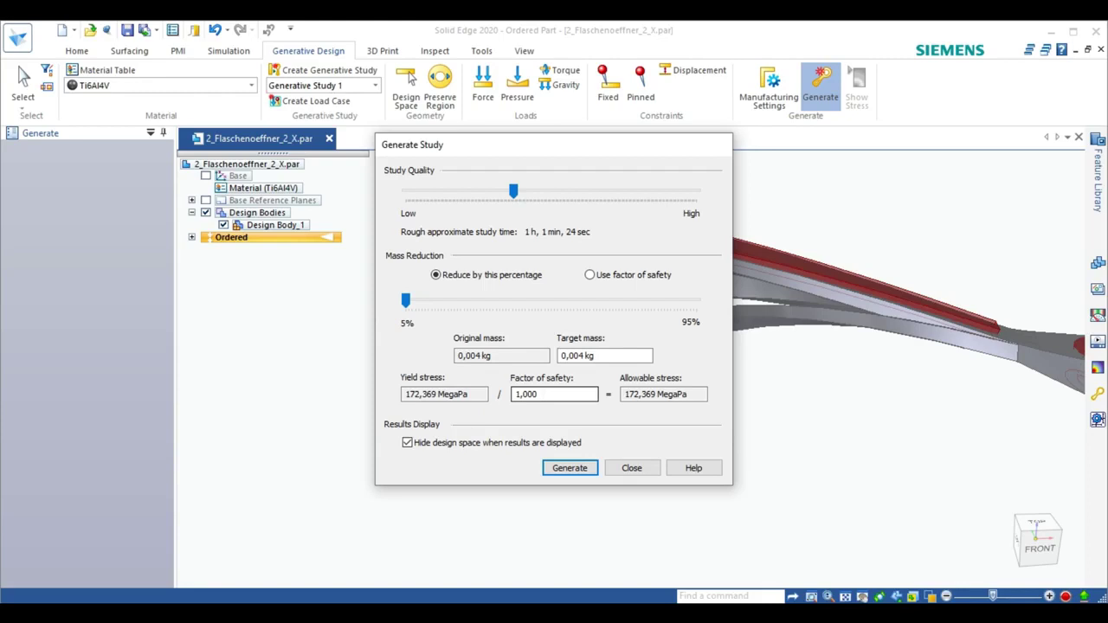
key(ctrl+a)
text(1,500)
key(Tab)
click(580, 473)
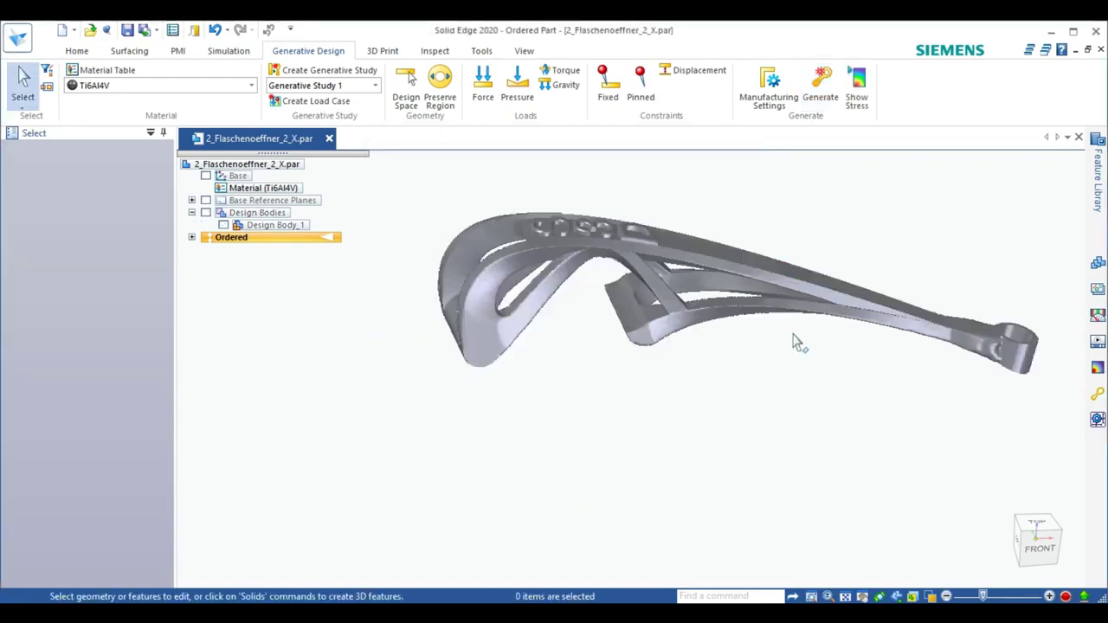
- Show the stress plot on the optimized bottle opener and orbit it from above and the side
middle_drag(796, 339, 450, 311)
click(857, 87)
middle_drag(808, 363, 494, 253)
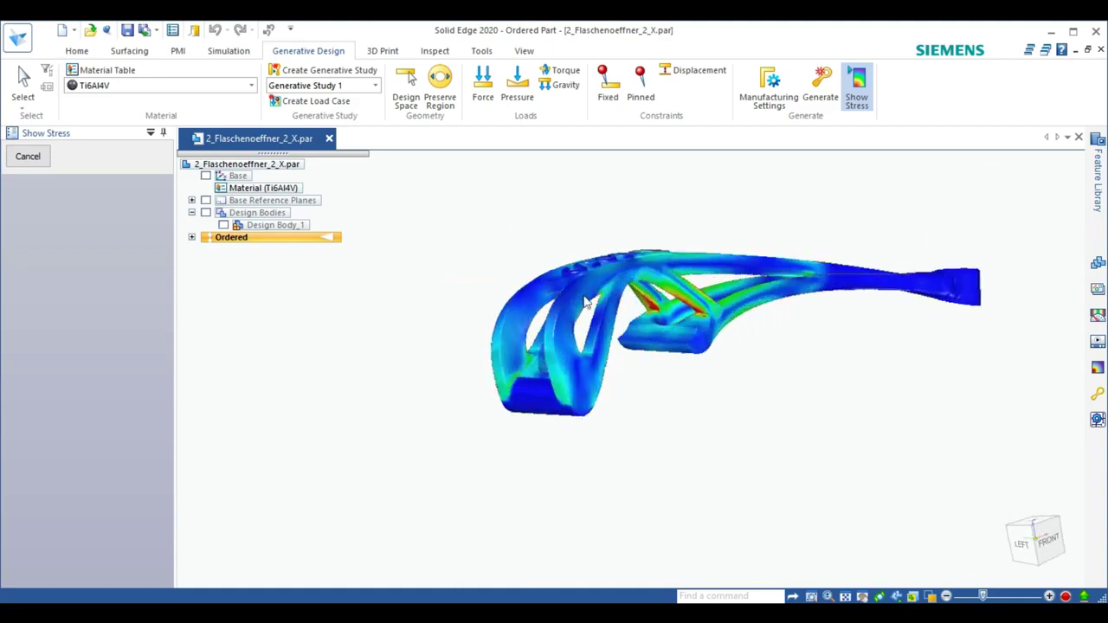
middle_drag(974, 284, 1041, 323)
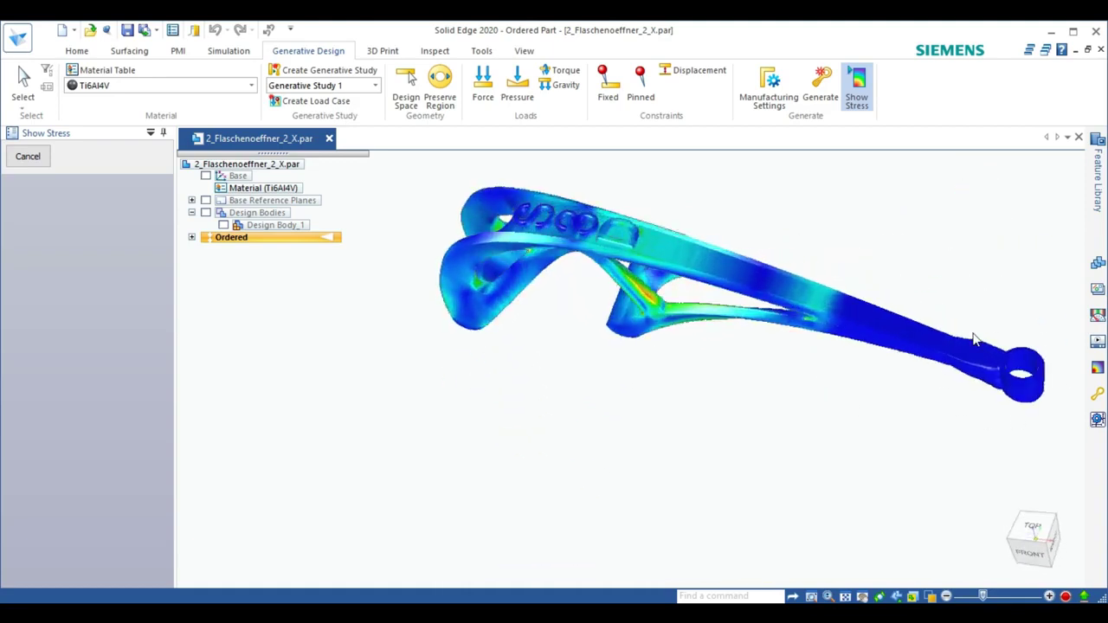
middle_drag(956, 401, 606, 364)
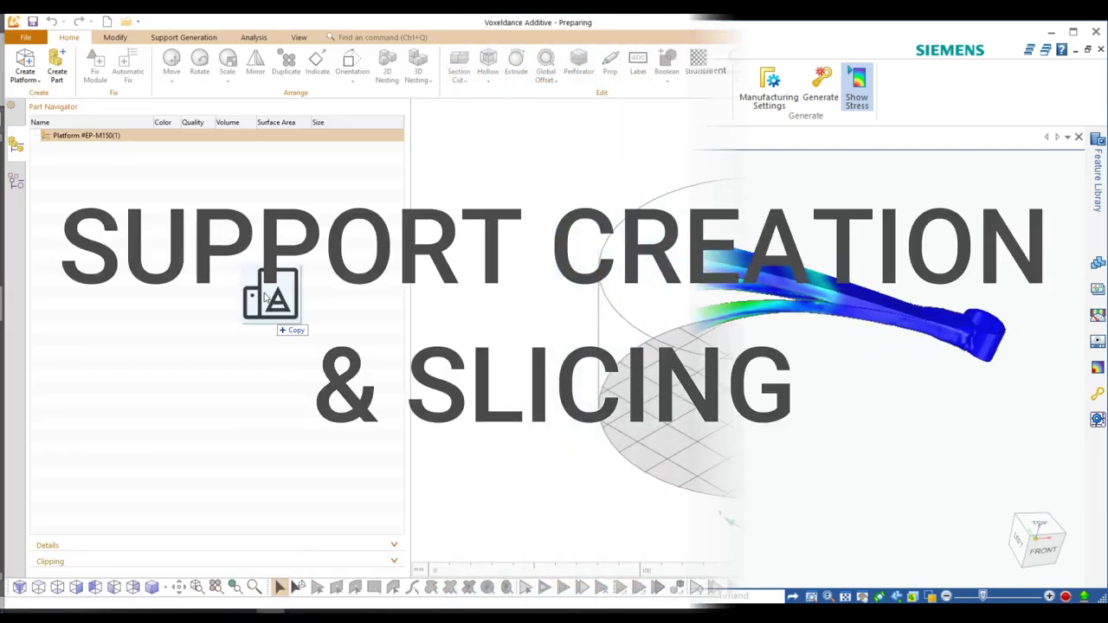
- Load the bottle opener onto the platform and rotate it about Y to stand upright in front view
drag(268, 297, 257, 286)
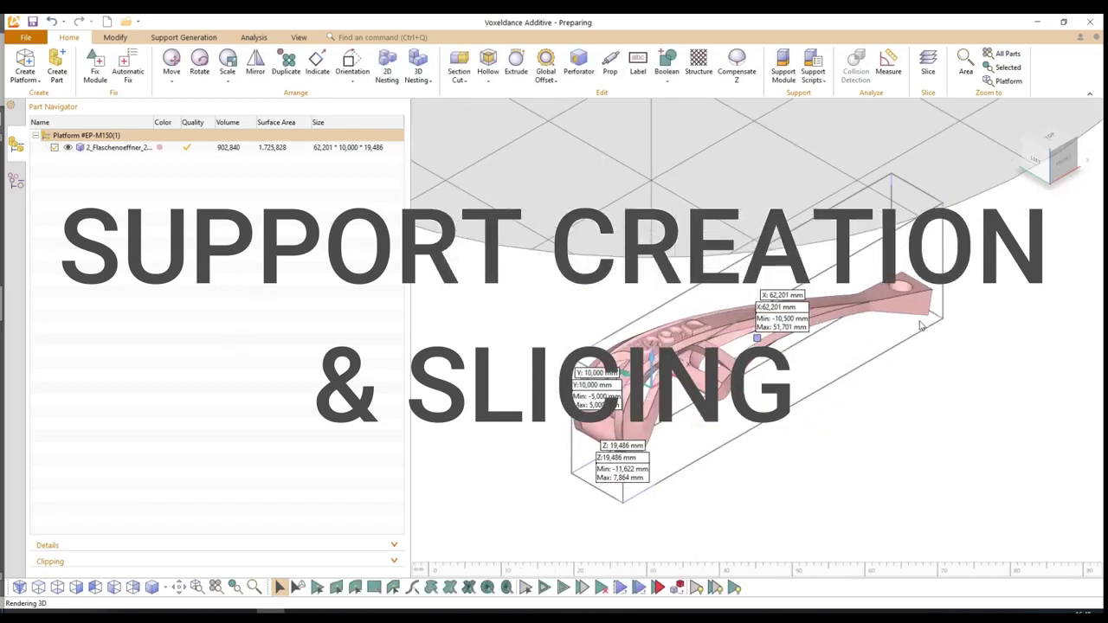
click(1058, 163)
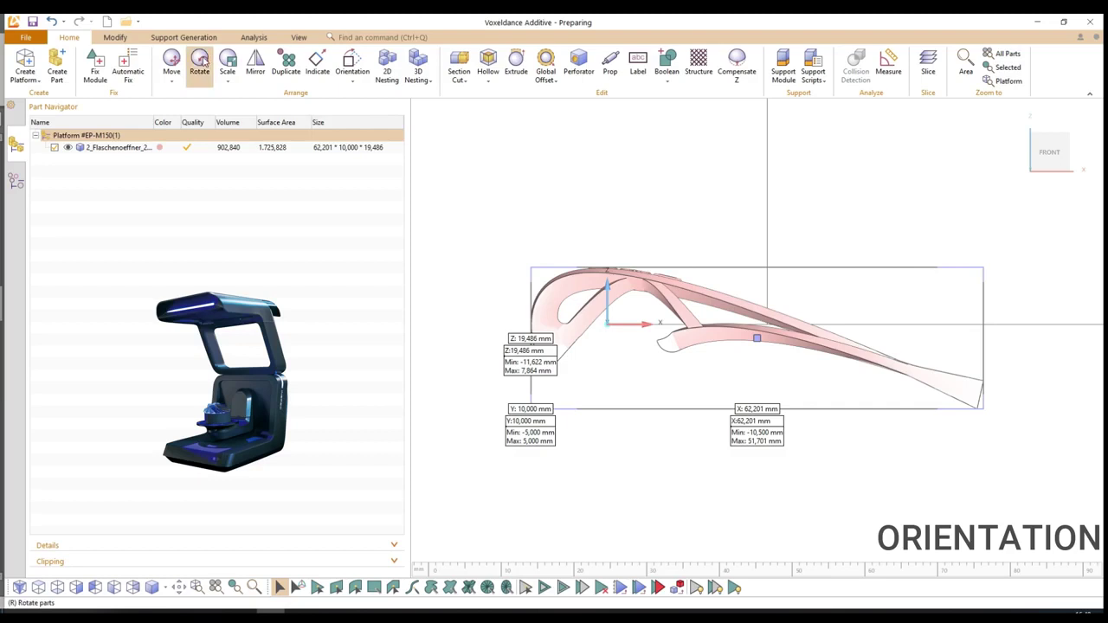
click(200, 65)
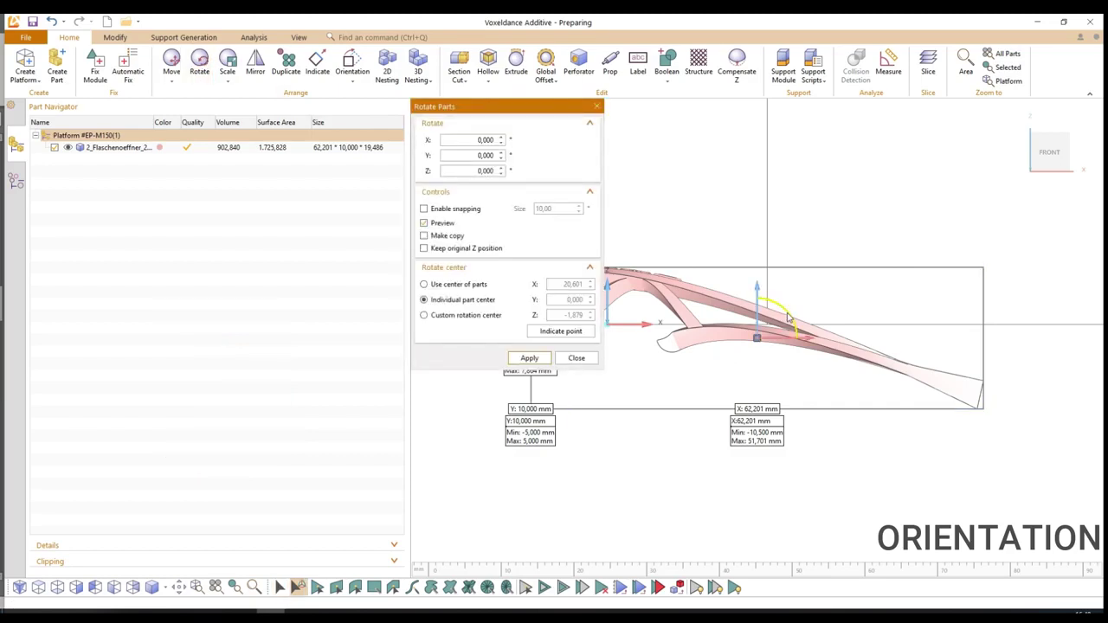
drag(795, 338, 779, 355)
- Fine-tune the Y rotation to about 5.8° and close the rotation settings
scroll(761, 343, up, 2)
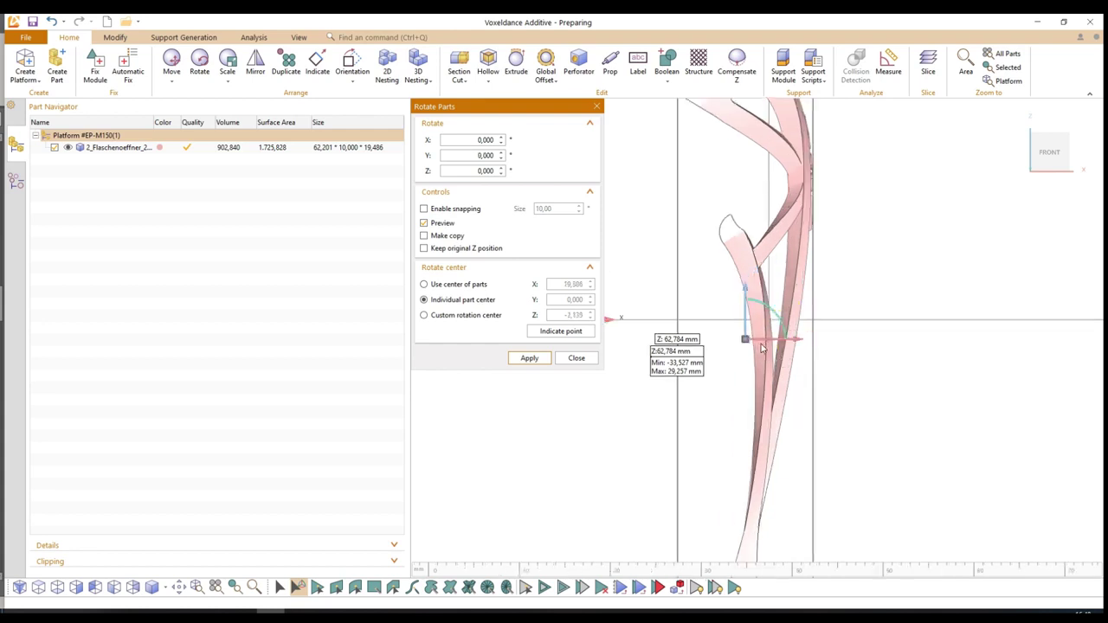
scroll(761, 343, down, 3)
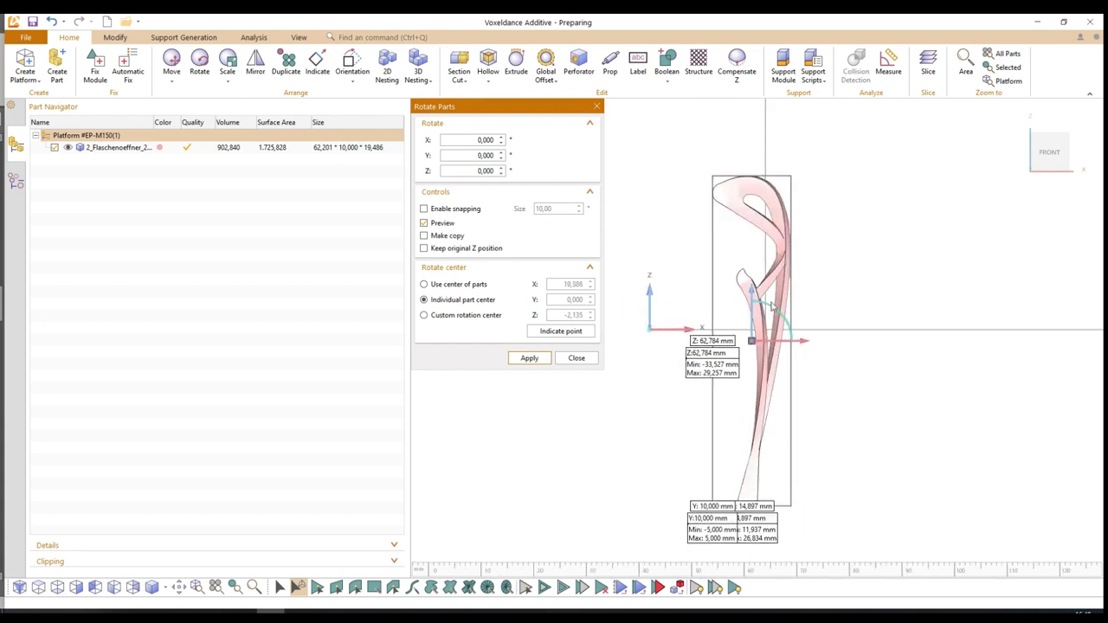
drag(775, 312, 776, 314)
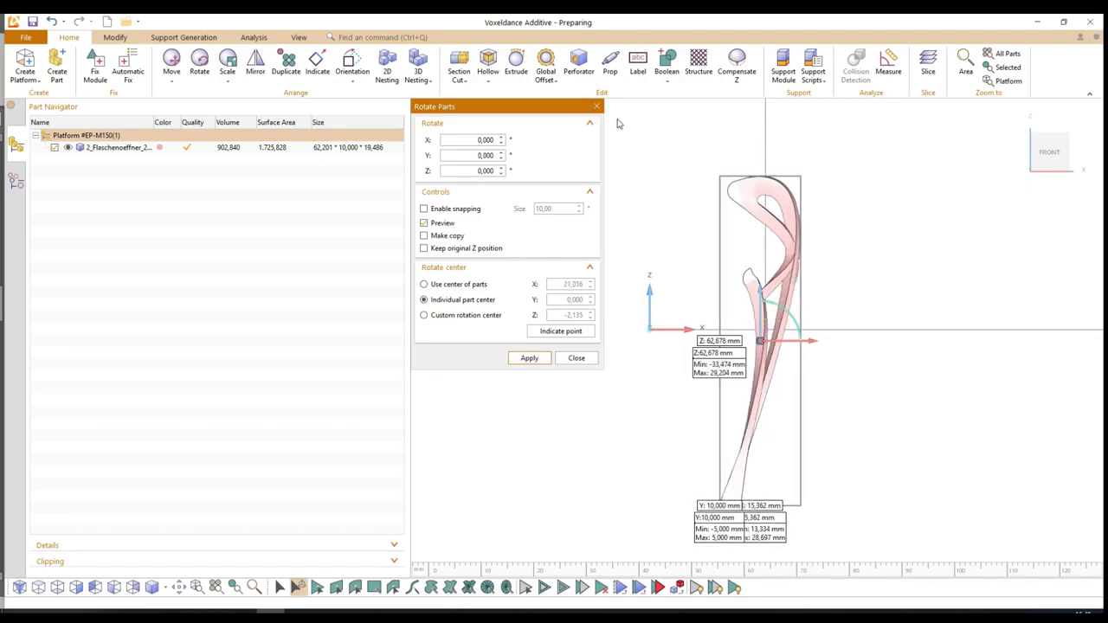
click(598, 106)
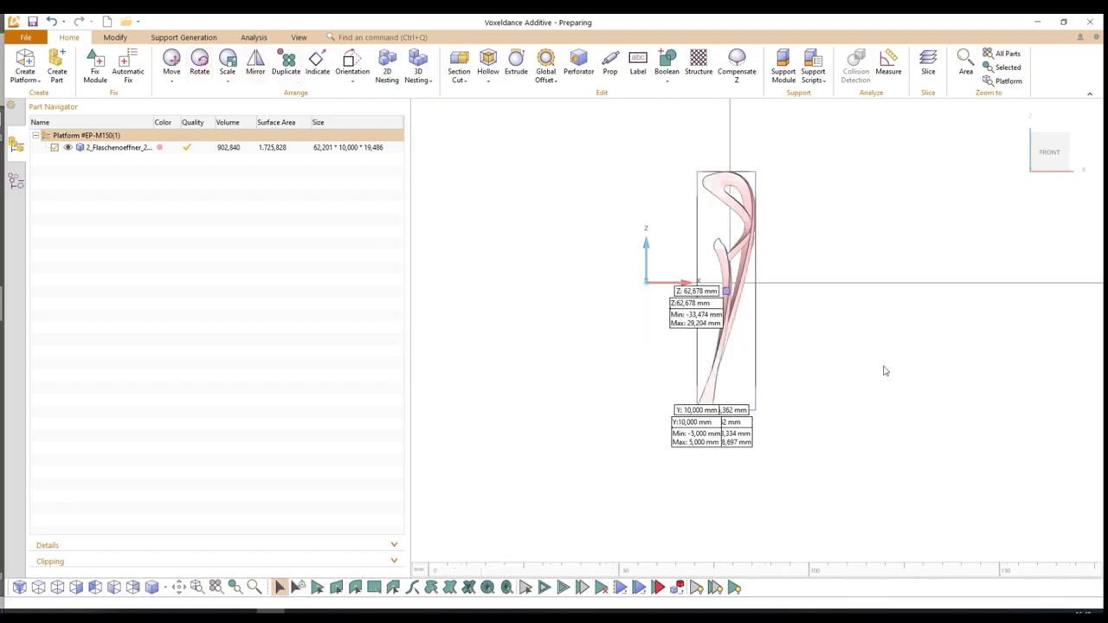
scroll(750, 321, down, 5)
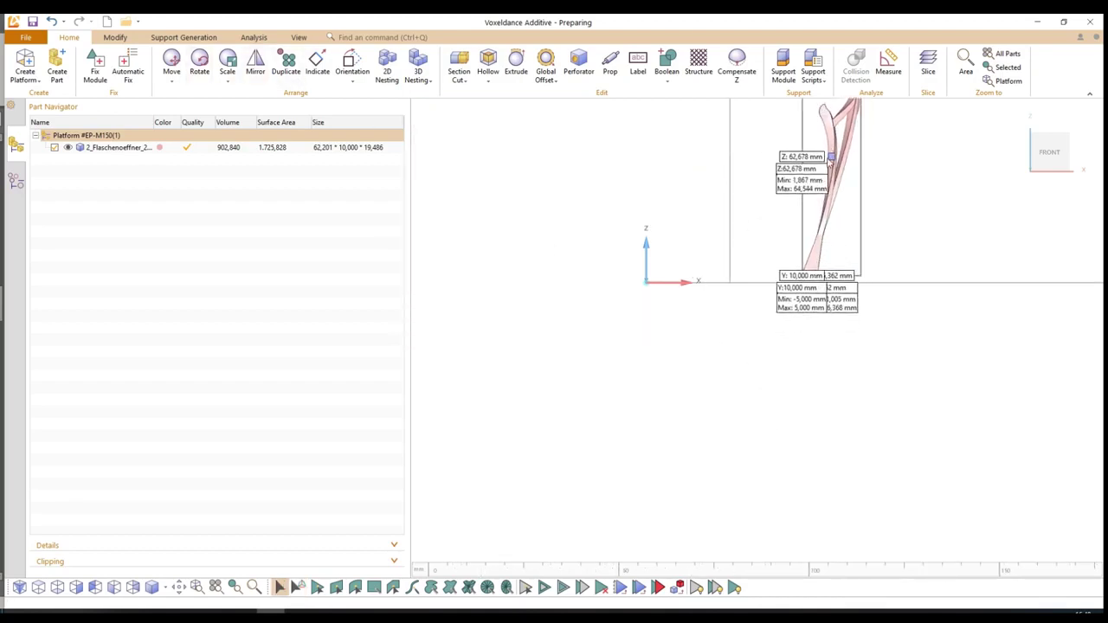
scroll(803, 284, up, 5)
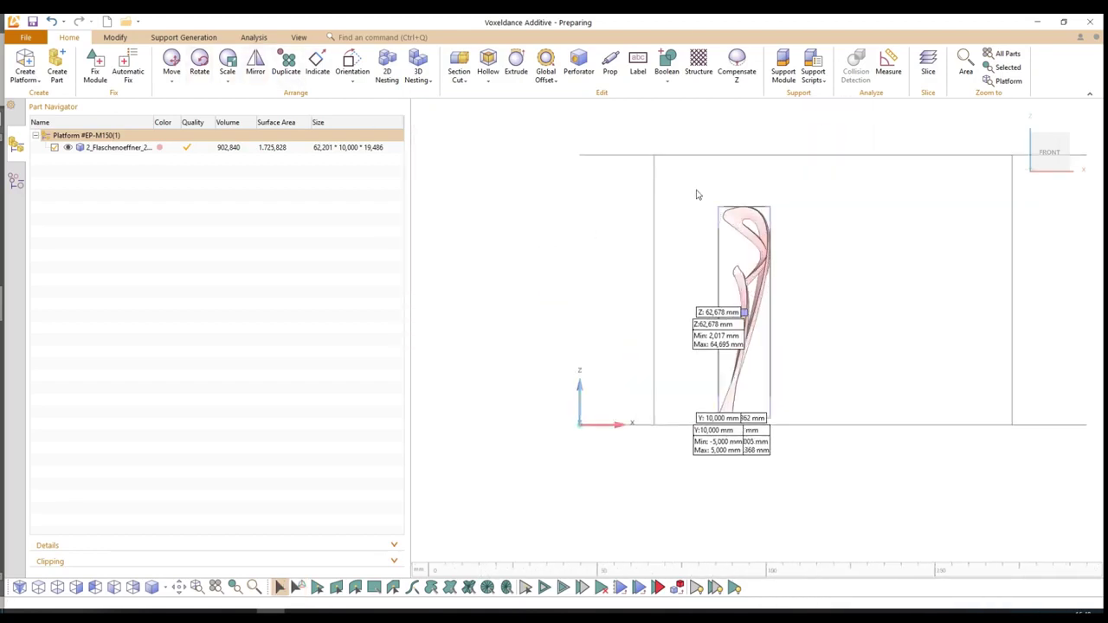
- Move the part down so its bottom sits at Z 2.000 mm
middle_drag(806, 185, 707, 231)
click(172, 62)
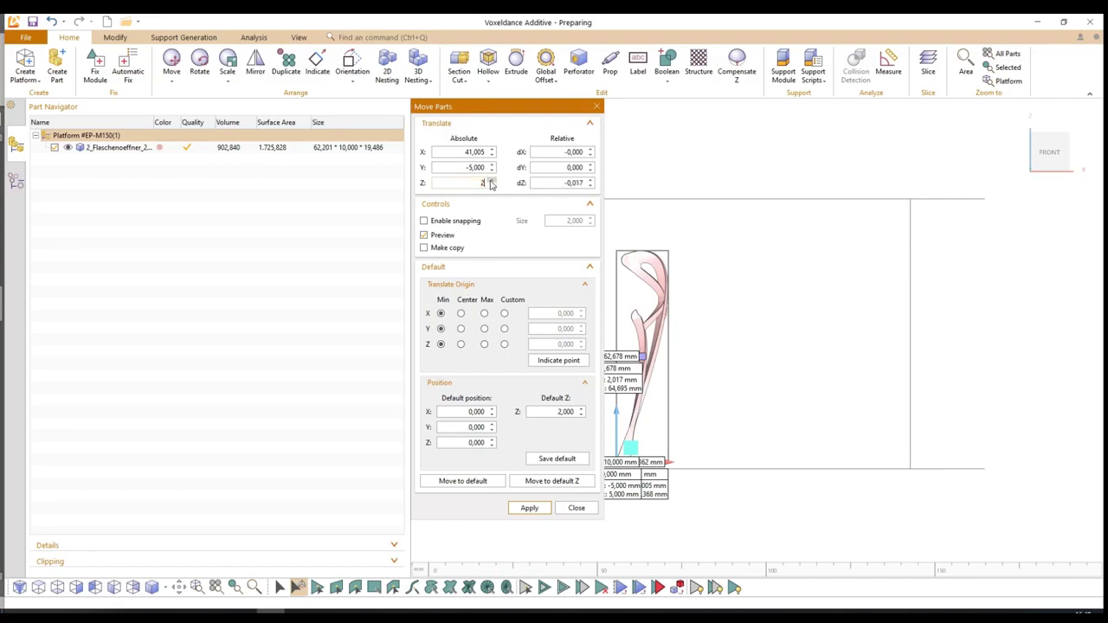
click(530, 508)
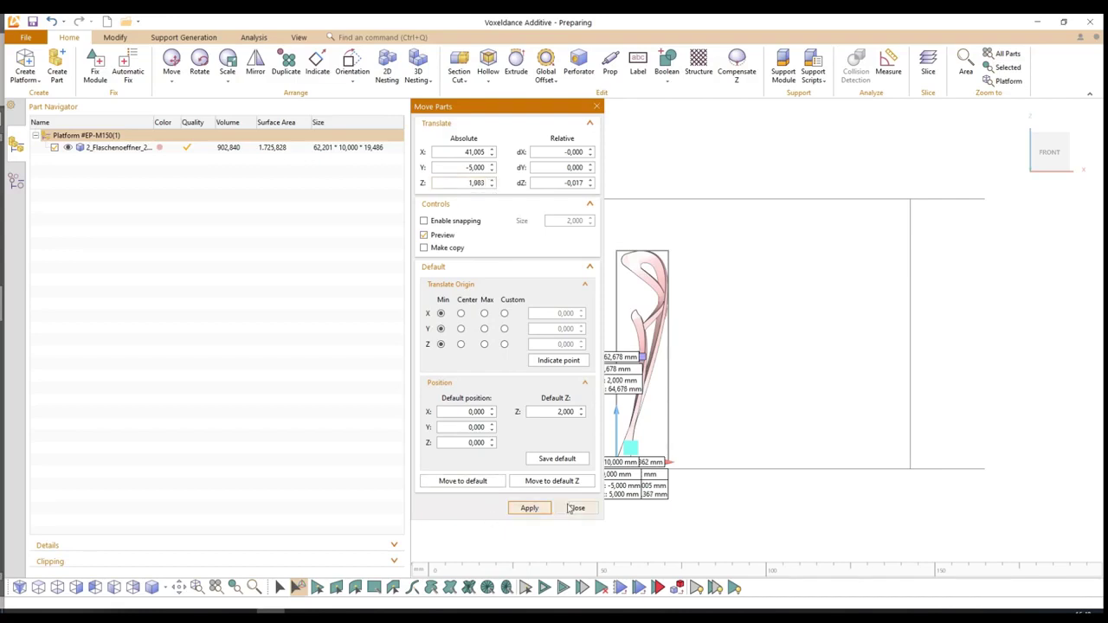
click(576, 508)
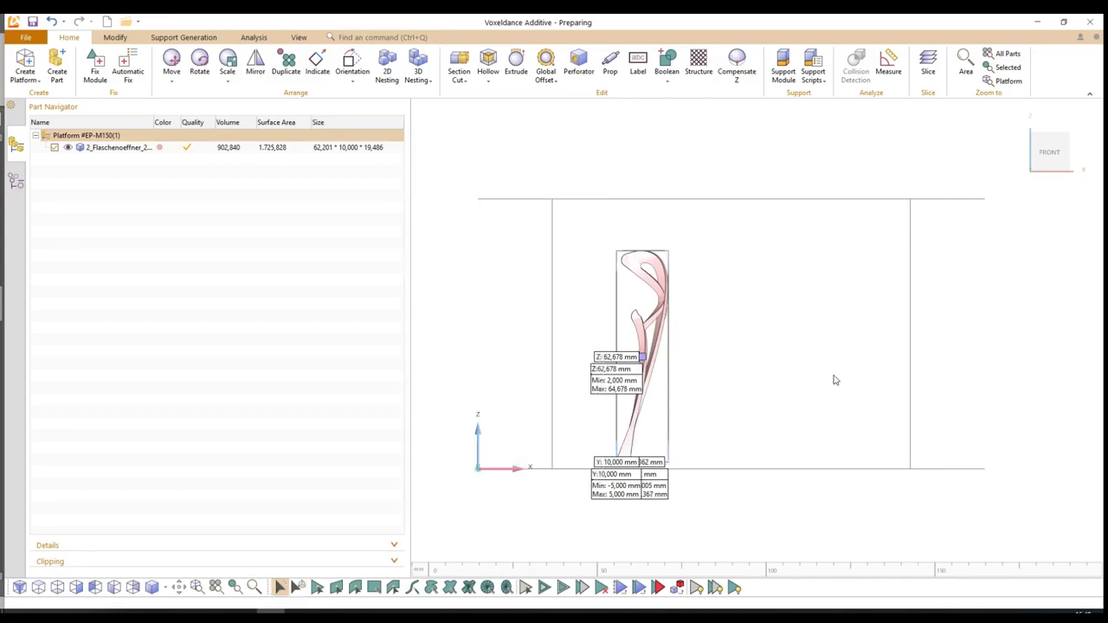
- From the top view, drag the part toward the platform's right side, then return to front view
click(1060, 140)
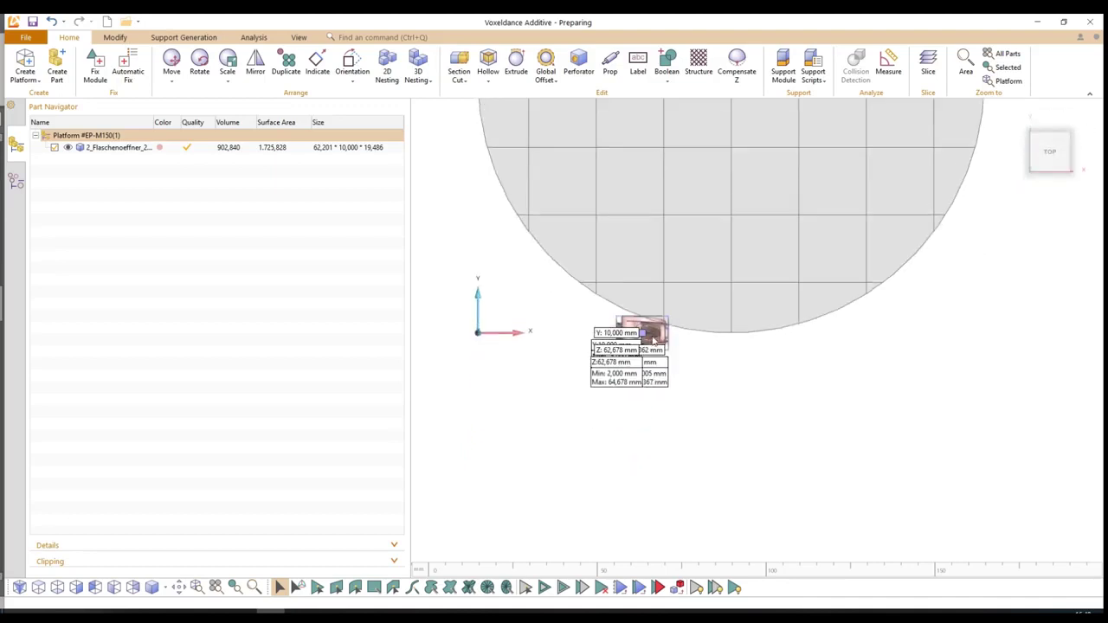
drag(649, 340, 871, 229)
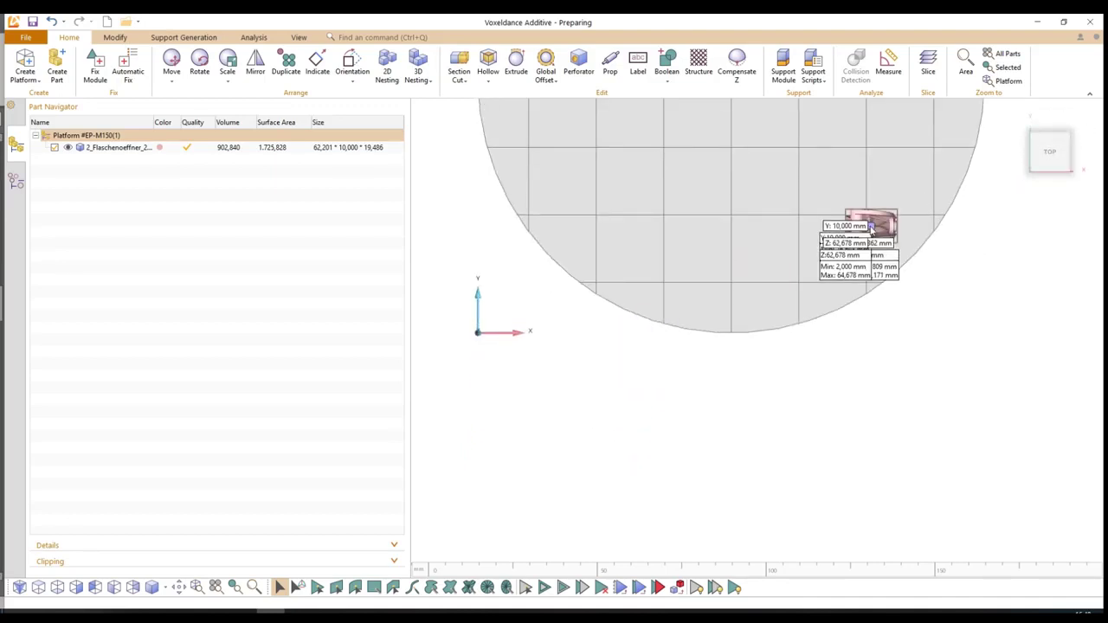
mouse_move(1050, 173)
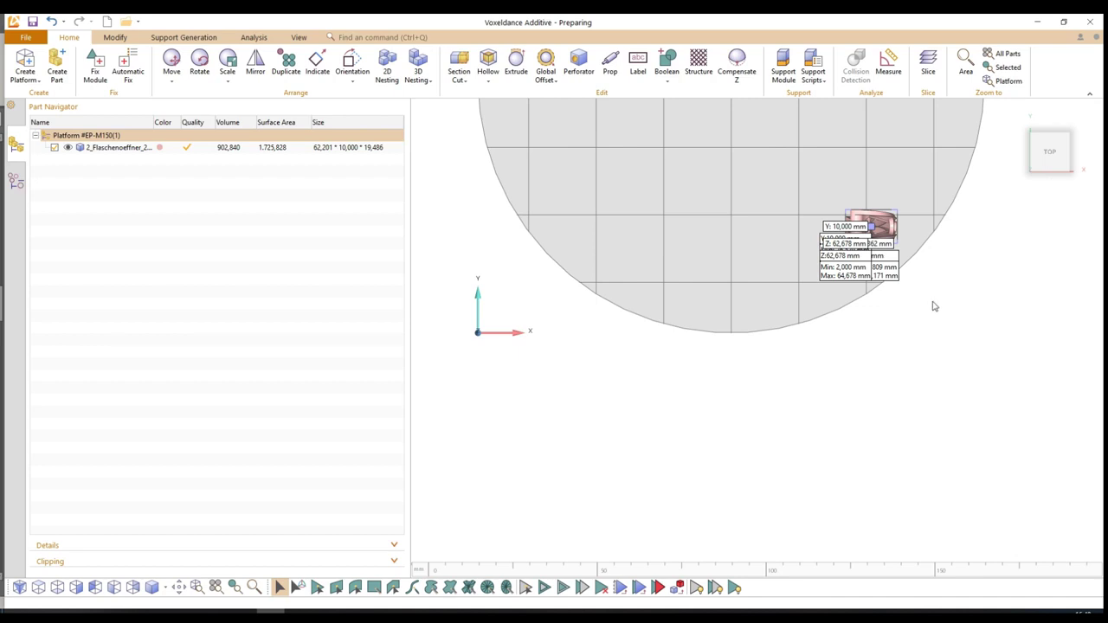
click(1051, 169)
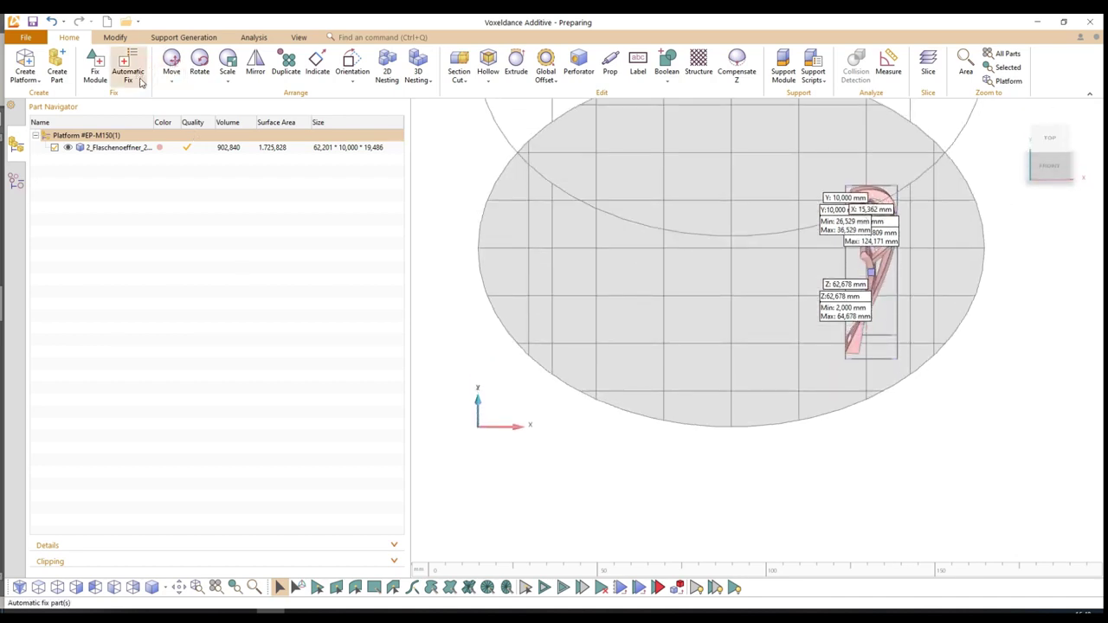
click(96, 70)
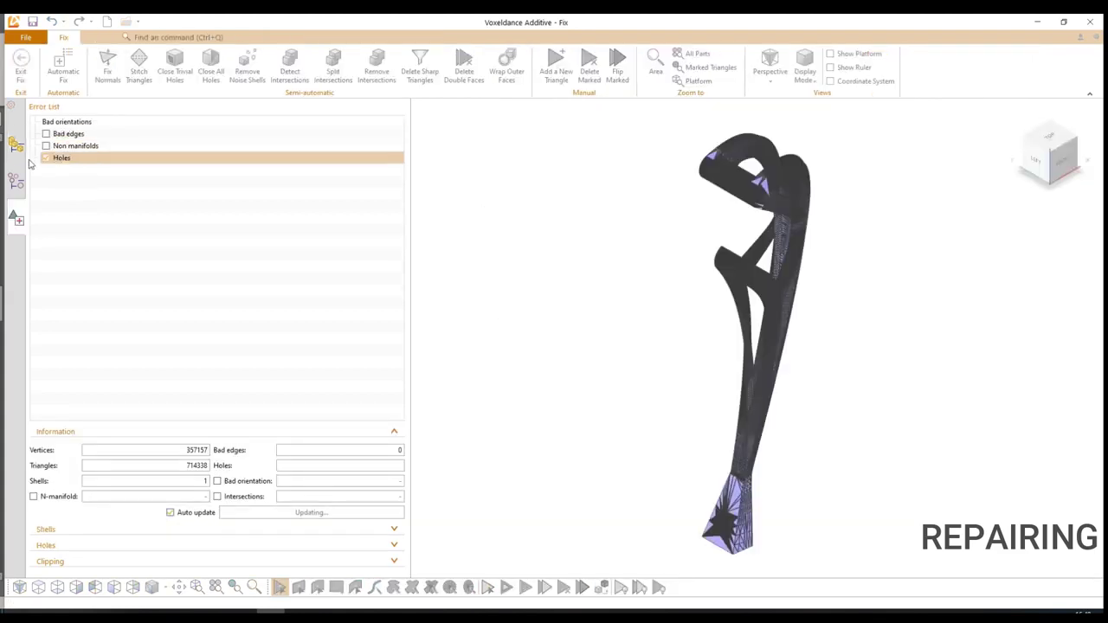
click(49, 138)
click(46, 147)
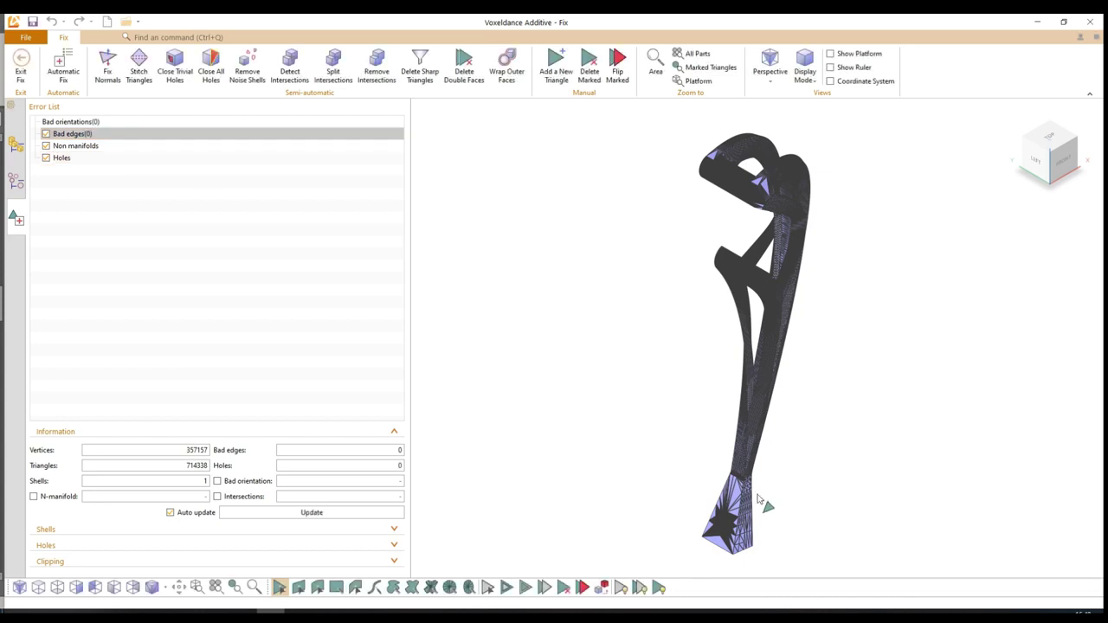
click(363, 529)
click(251, 404)
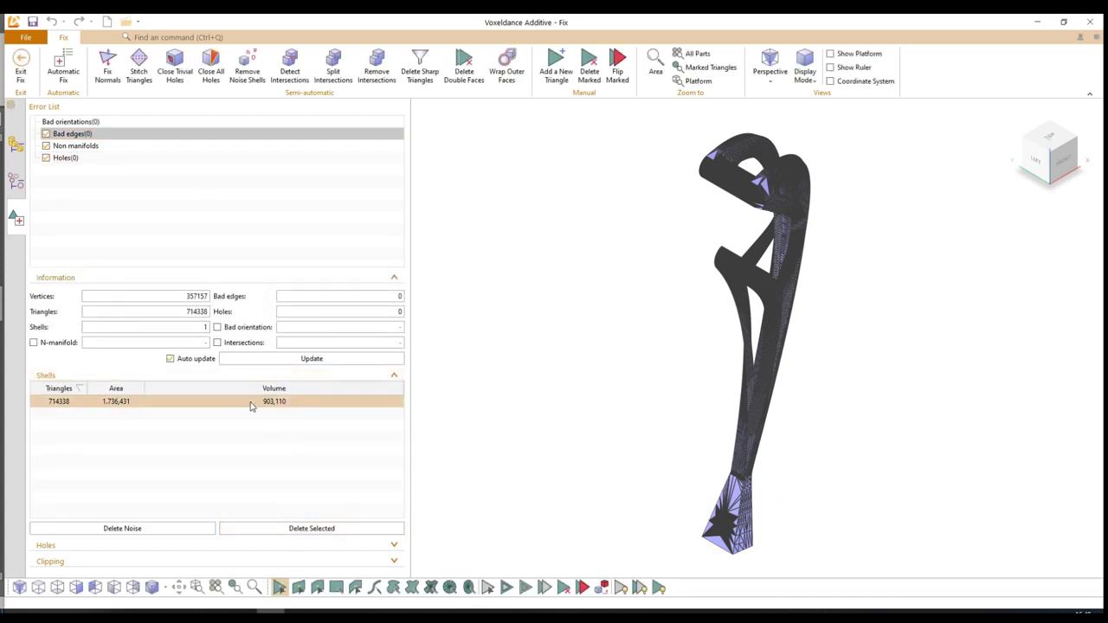
click(336, 414)
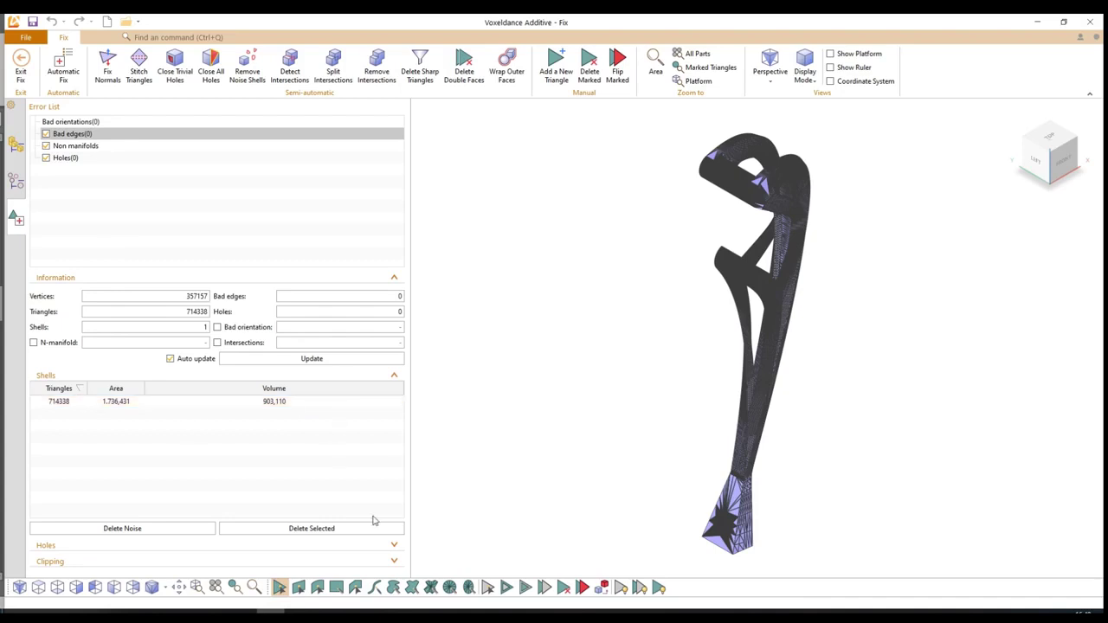
click(372, 545)
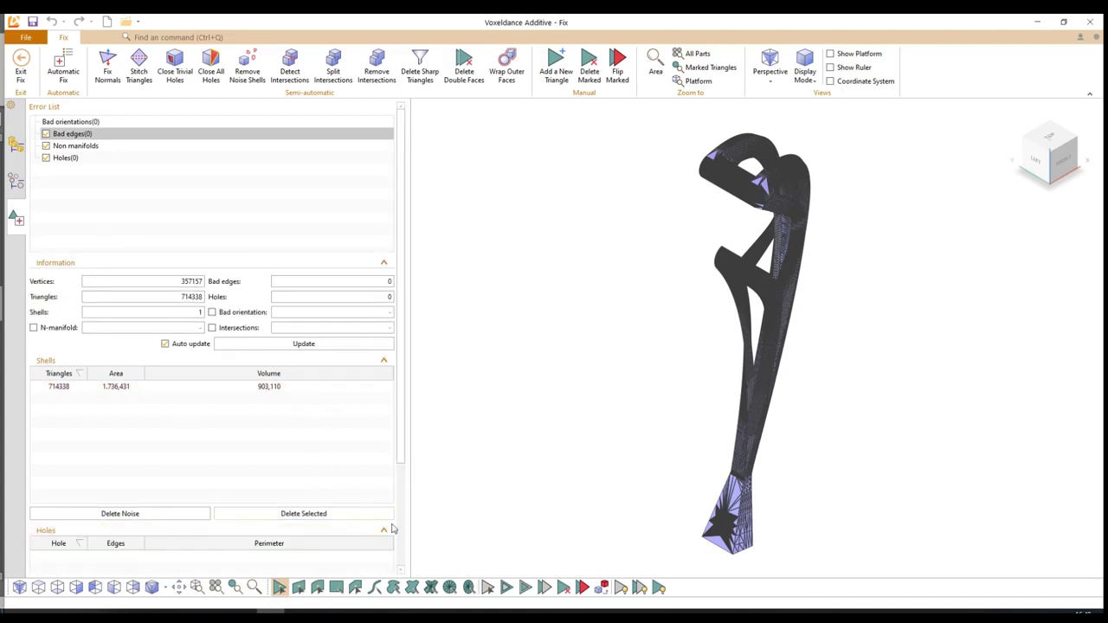
scroll(314, 490, down, 3)
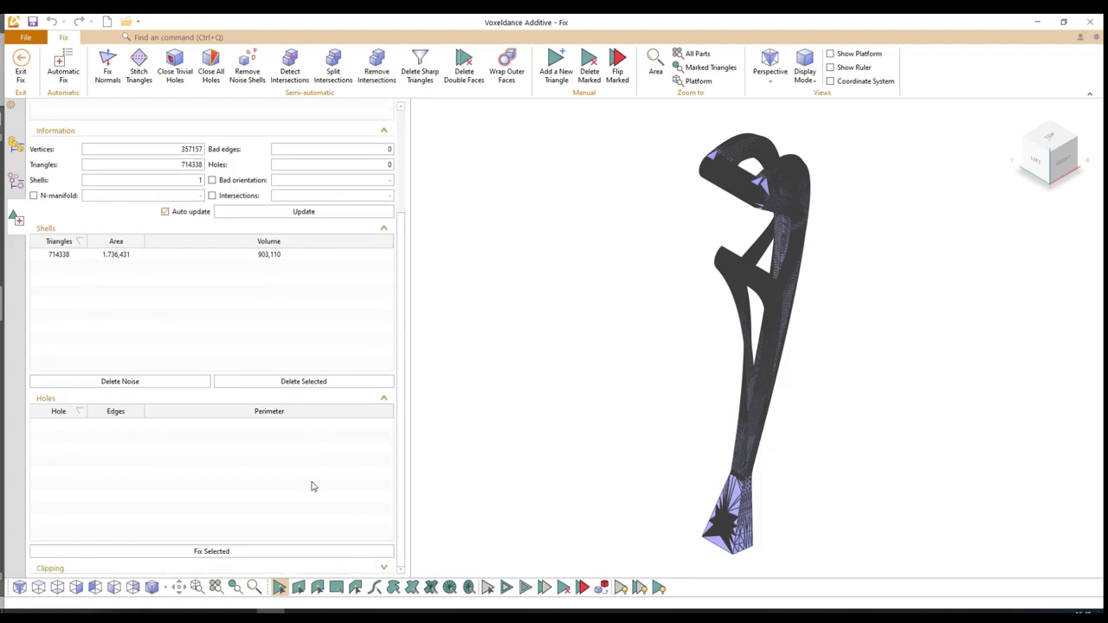
scroll(313, 487, up, 3)
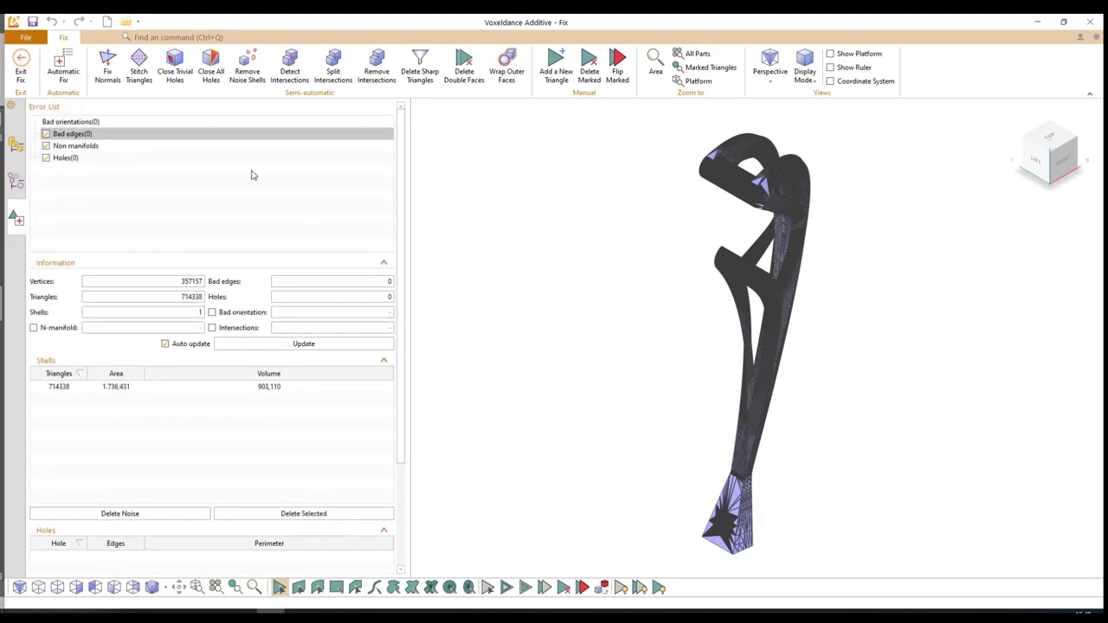
click(24, 70)
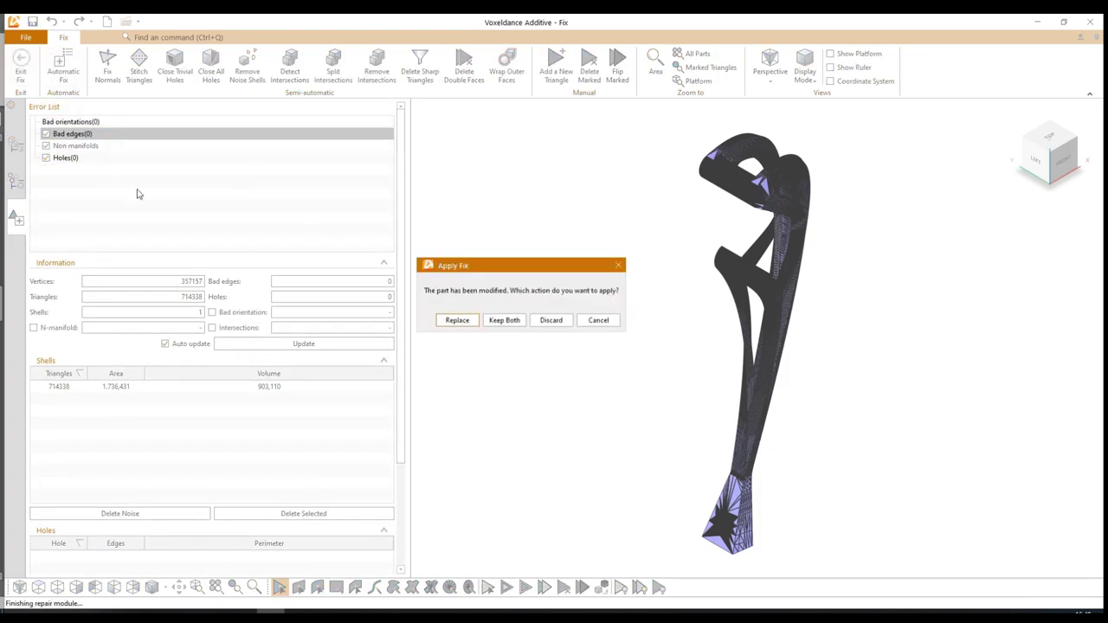
click(552, 321)
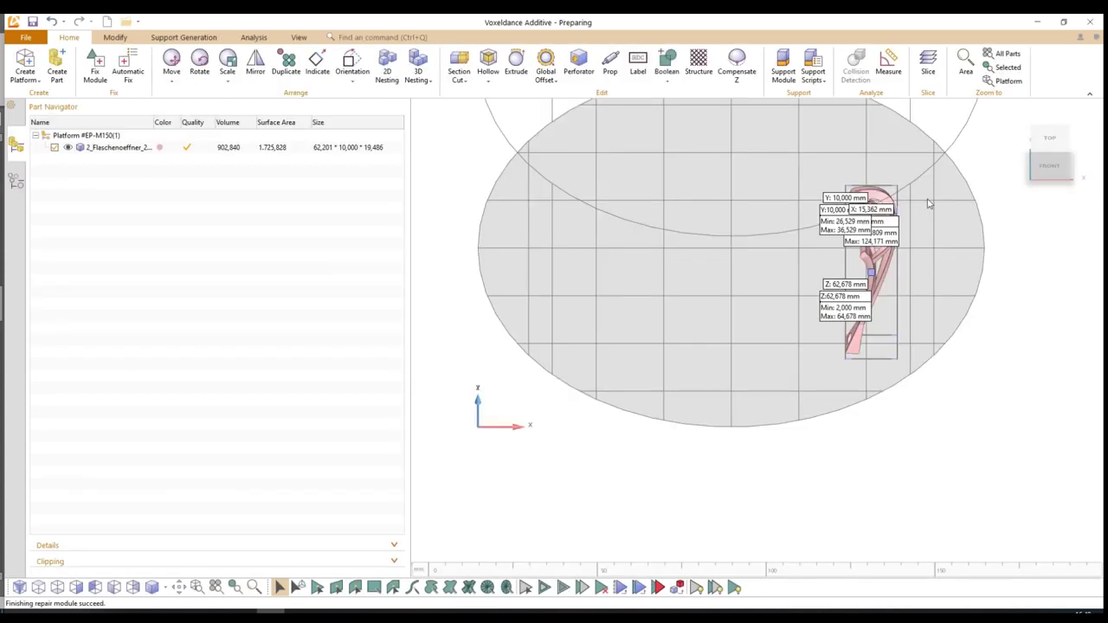
- Enter support editing and choose the MPBF - Ti6Al4V support script preset
click(180, 39)
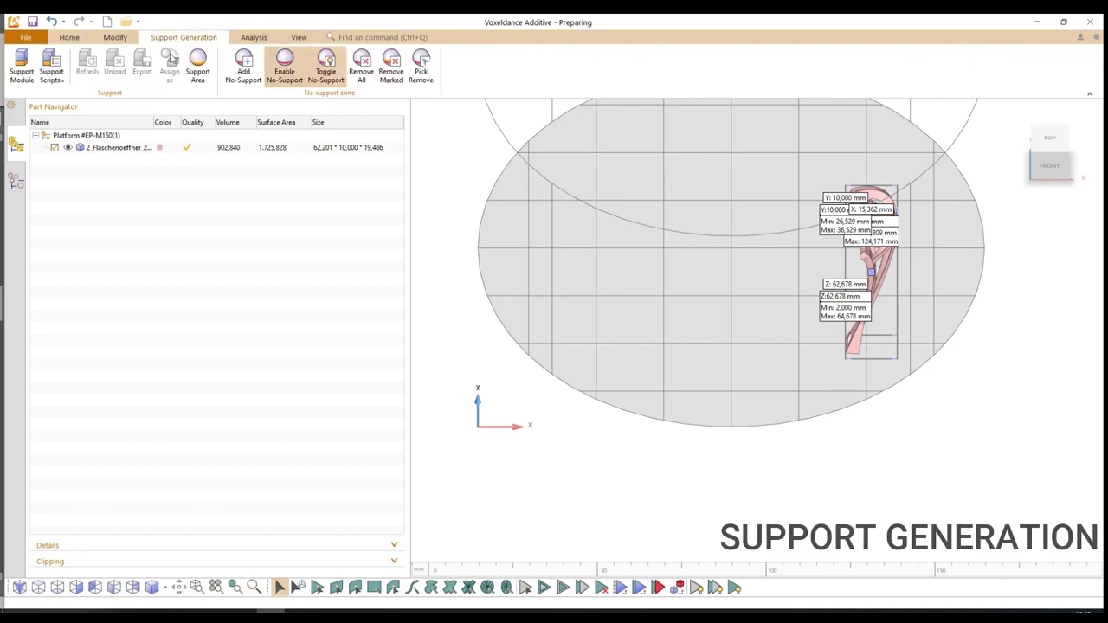
click(24, 77)
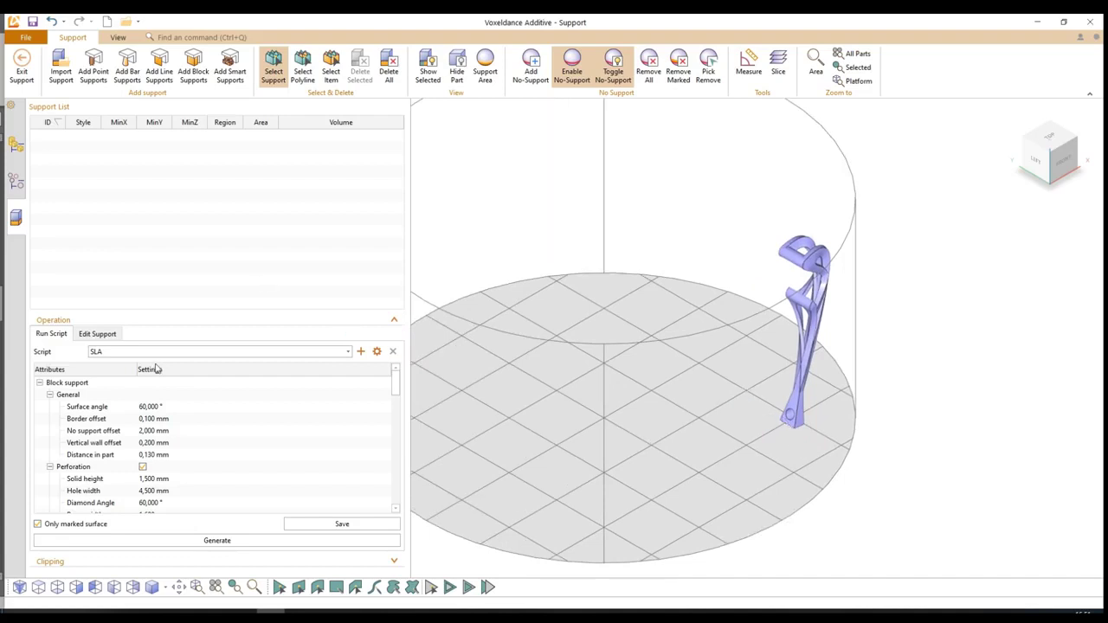
click(164, 353)
click(164, 414)
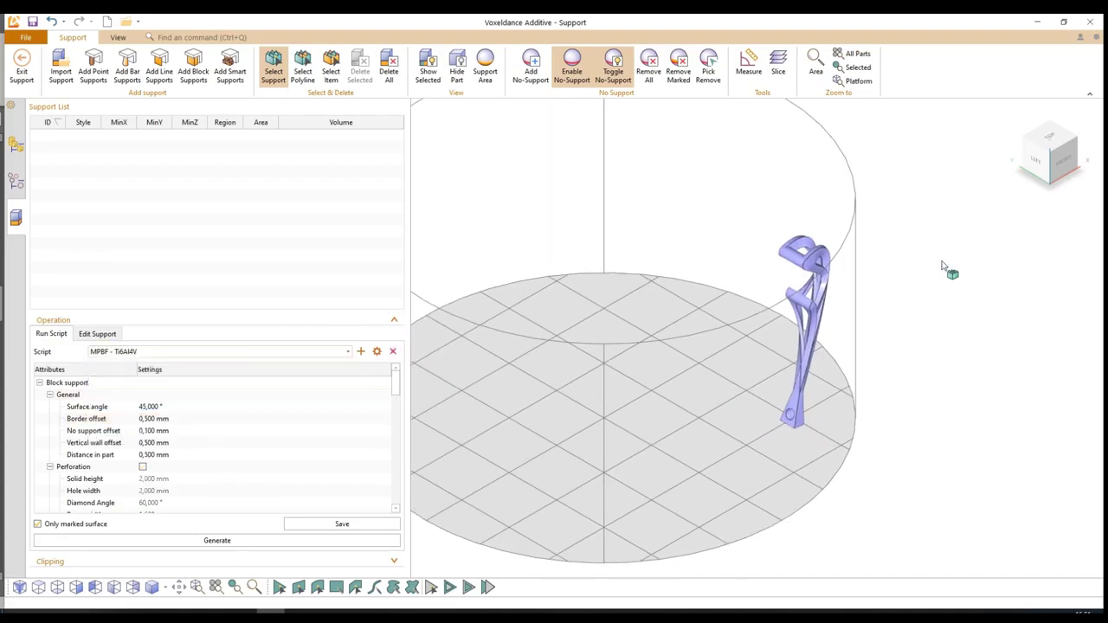
drag(1056, 188, 974, 223)
right_drag(974, 223, 764, 416)
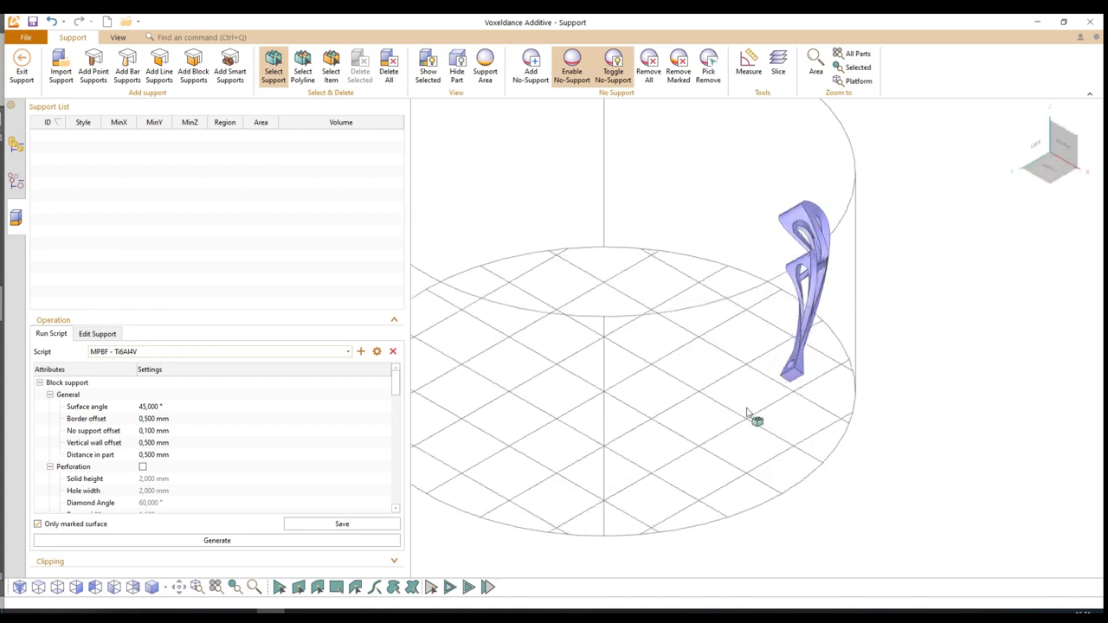
scroll(796, 390, up, 5)
- Generate a block support under the bottle opener's flat foot face
click(298, 587)
click(781, 355)
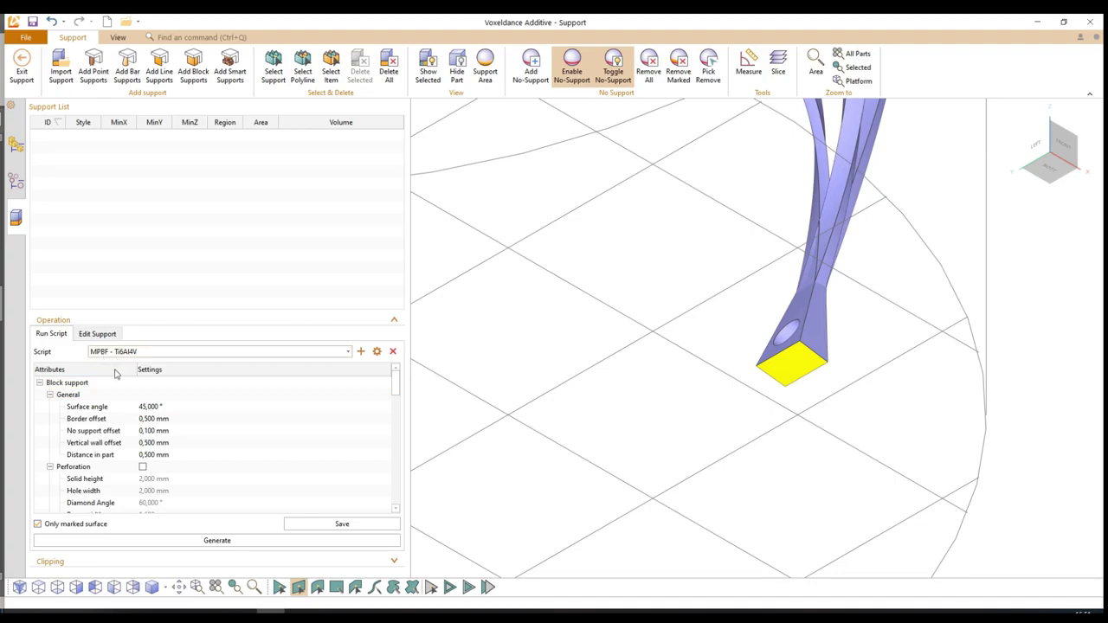
click(170, 542)
scroll(802, 363, up, 5)
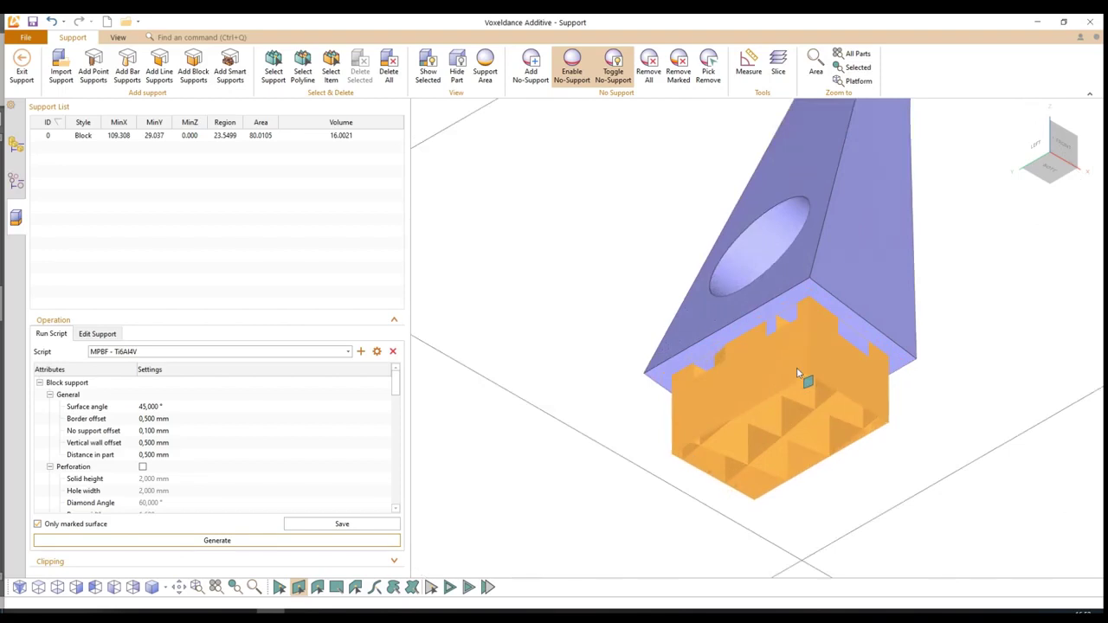
right_drag(804, 374, 785, 404)
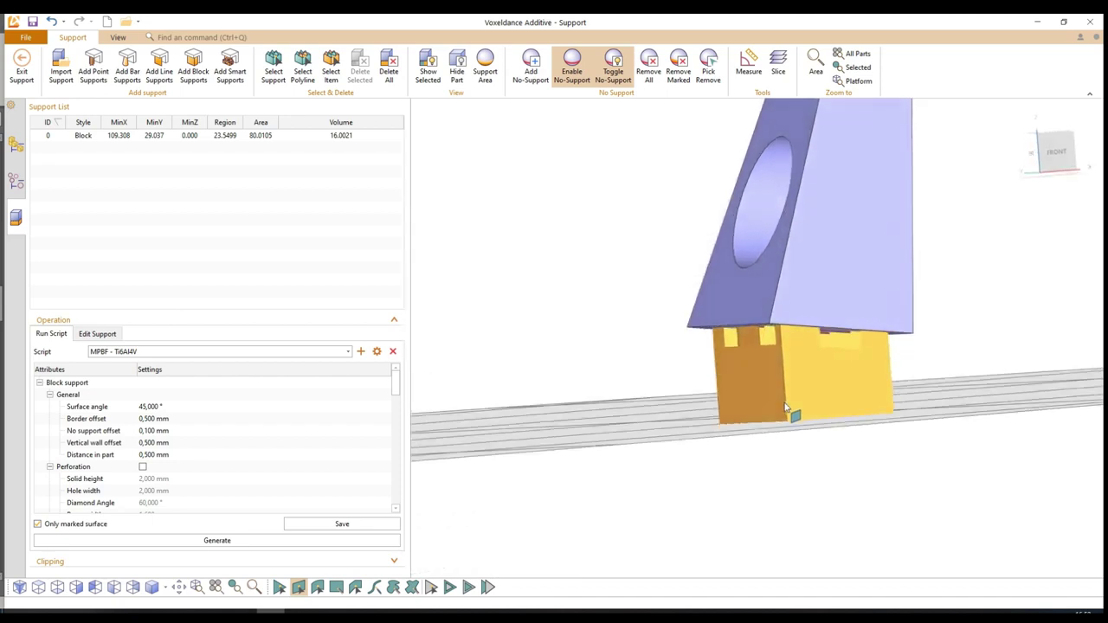
- Keep the support, leave support editing, and center the platform in the top view
click(22, 70)
click(485, 329)
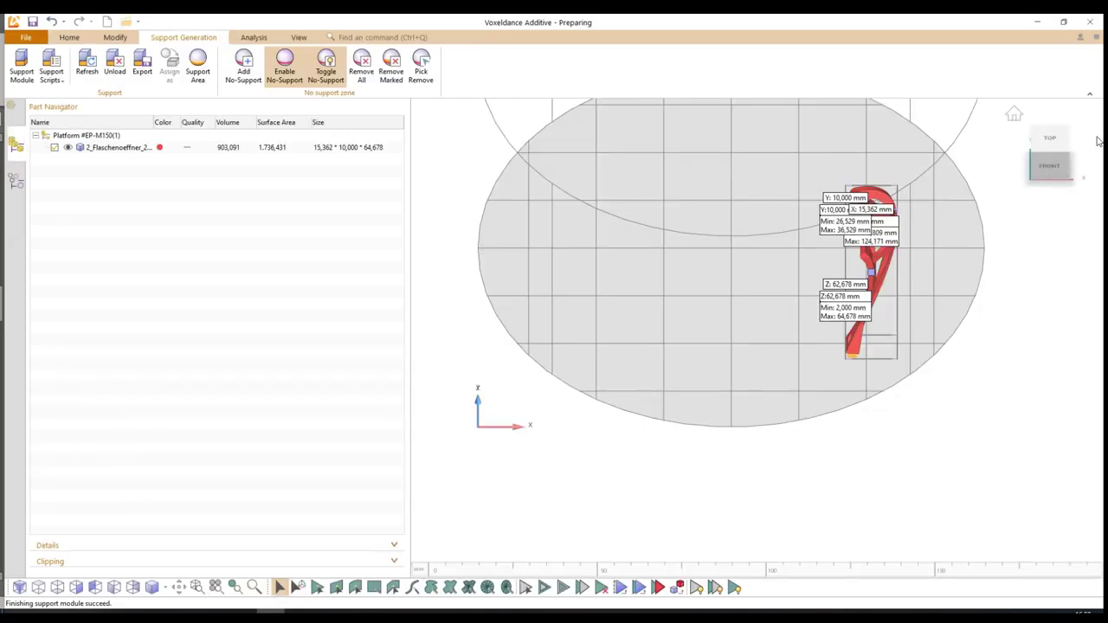
click(1049, 138)
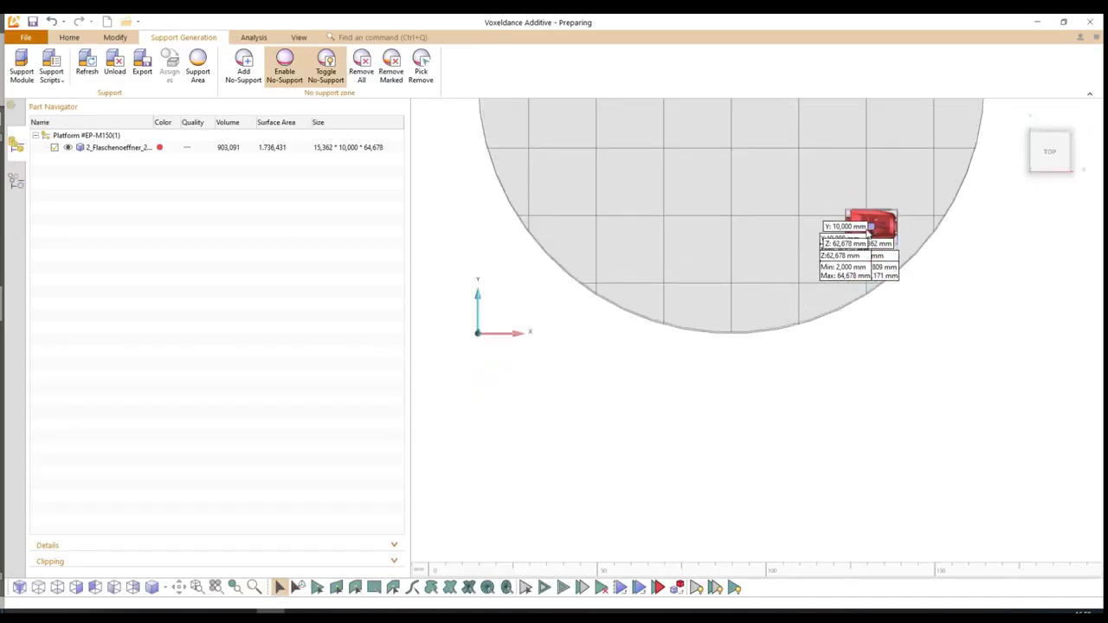
middle_drag(845, 158, 768, 304)
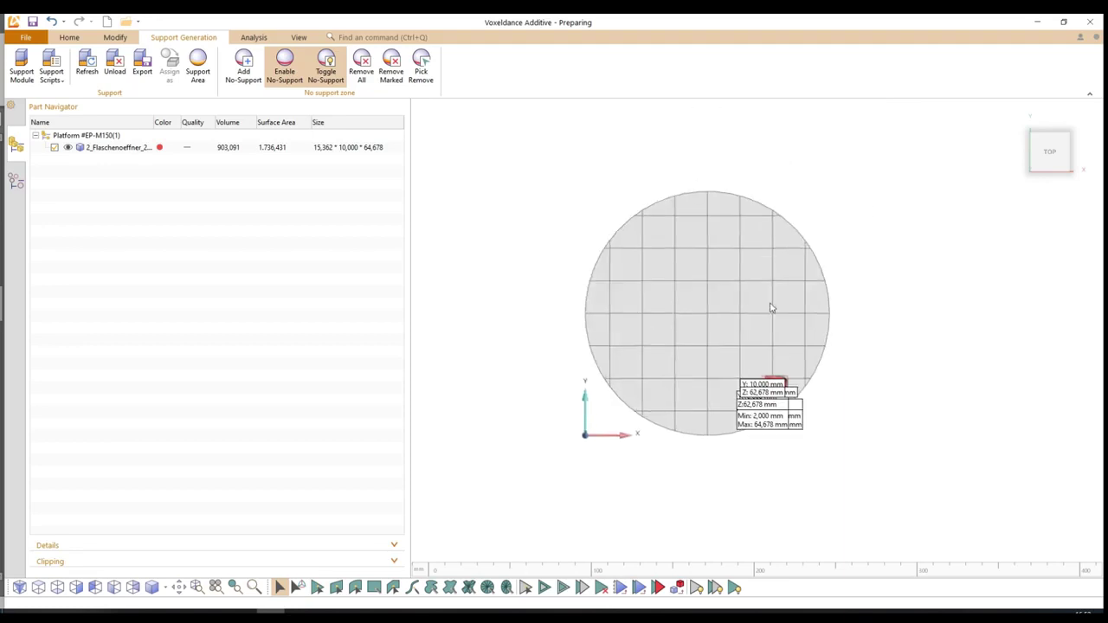
scroll(768, 305, up, 2)
- Try duplicating with 81 copies and 1 mm X/Y gaps, then close without applying
click(69, 39)
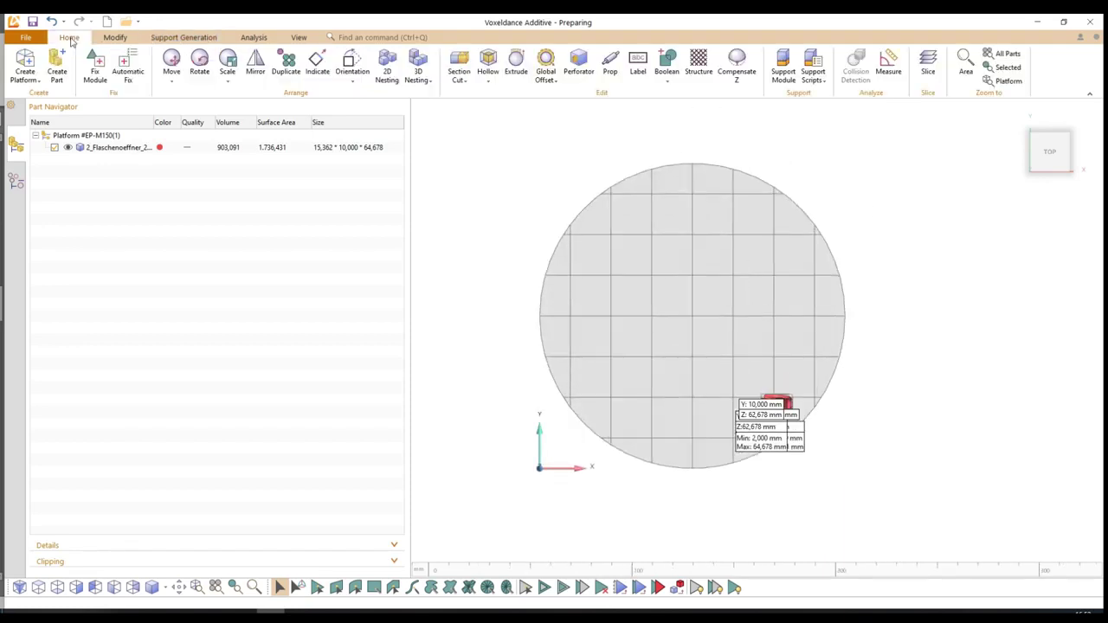
click(292, 67)
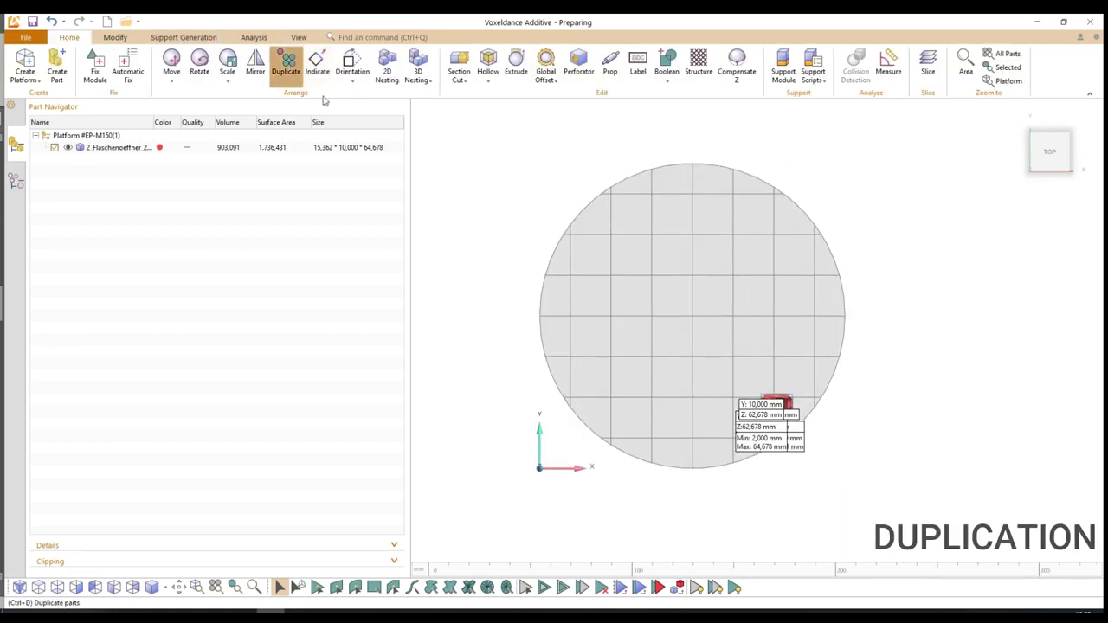
text(81)
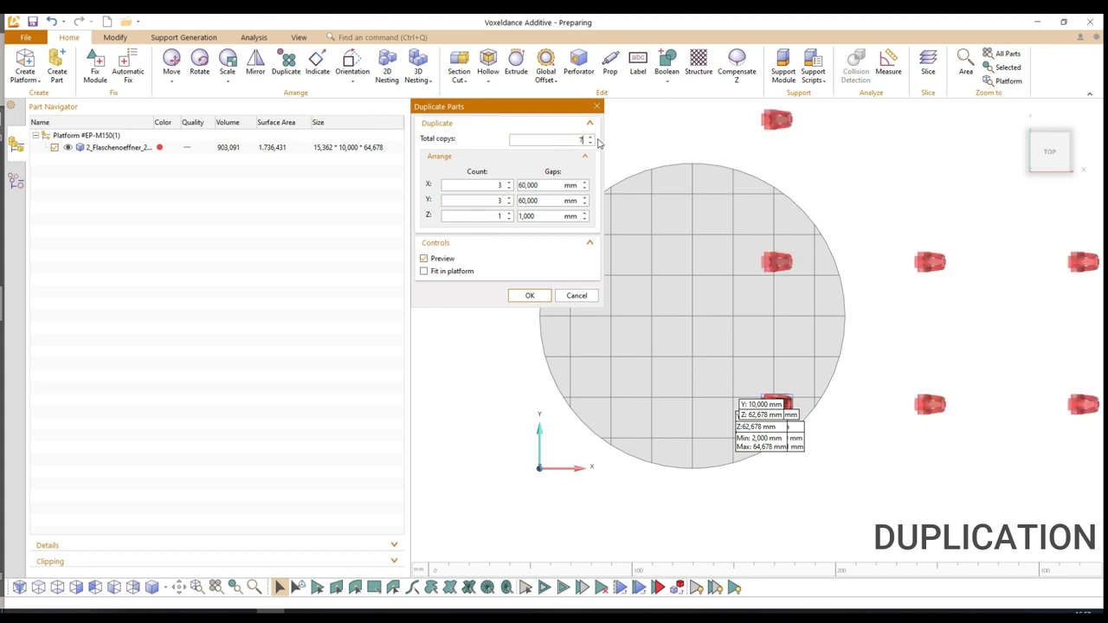
double_click(528, 185)
text(1)
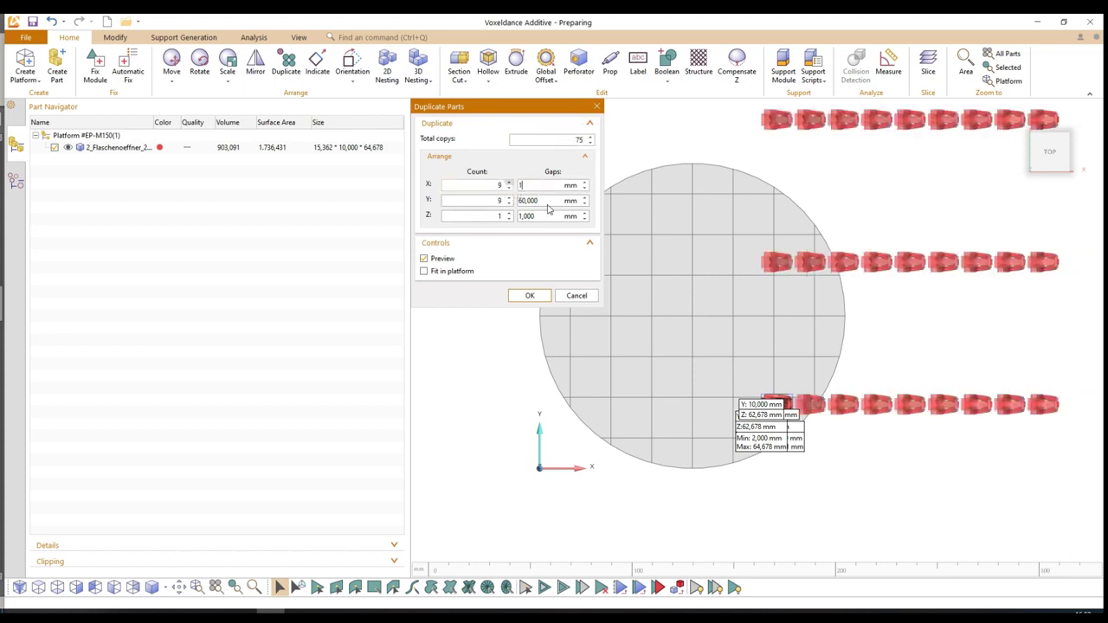
key(Tab)
text(1)
click(597, 106)
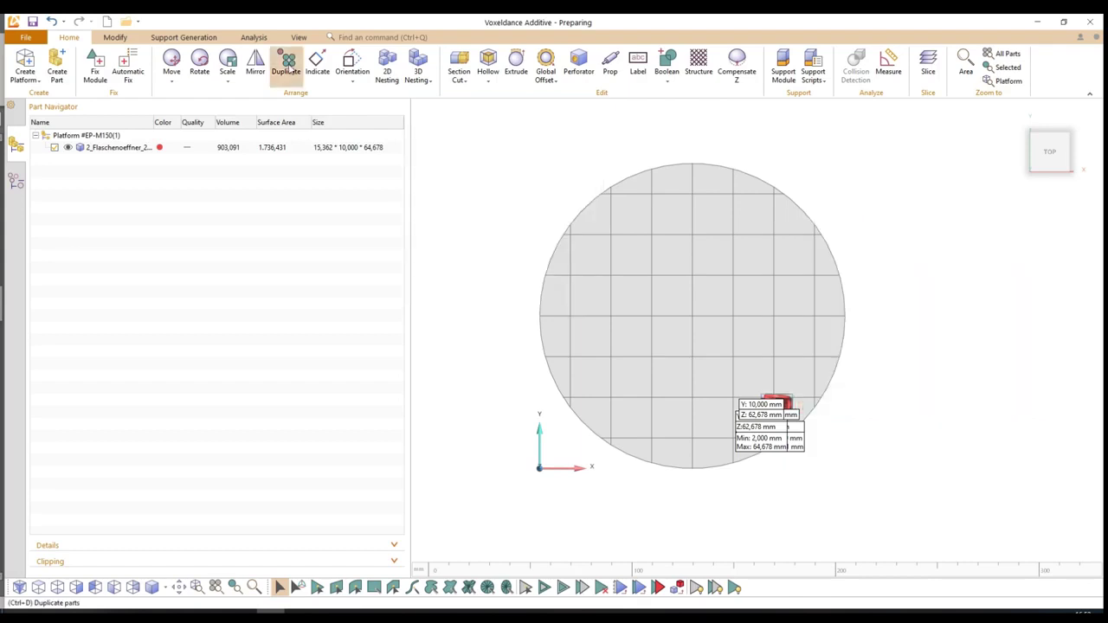
- Duplicate the part into 80 copies with 1 mm X and Y gaps, fitted in the platform
click(292, 68)
text(81)
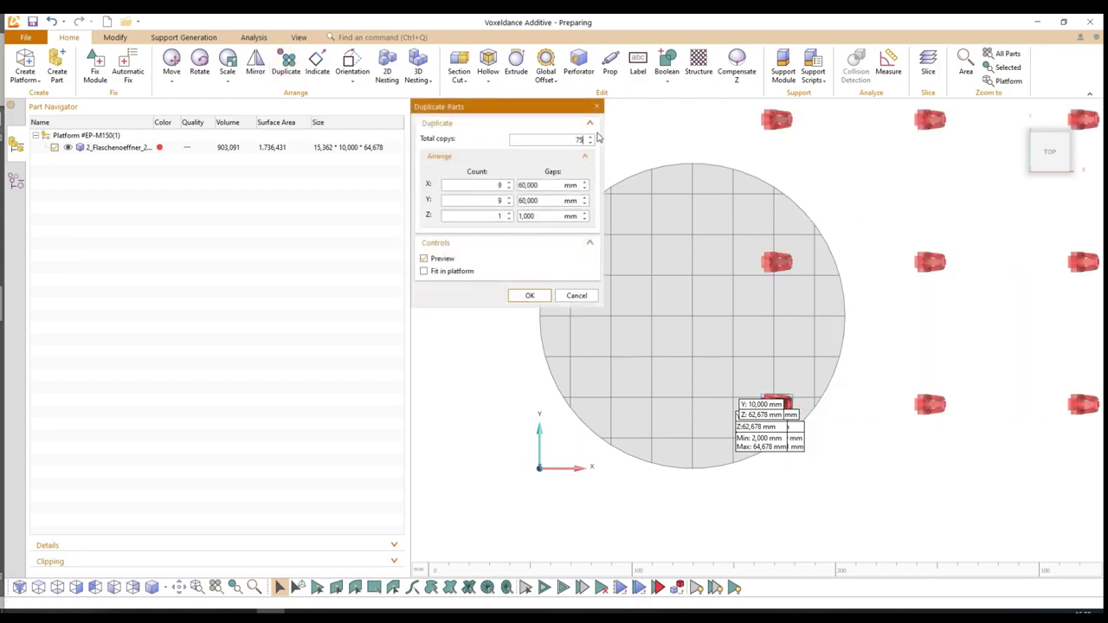
double_click(528, 186)
text(1)
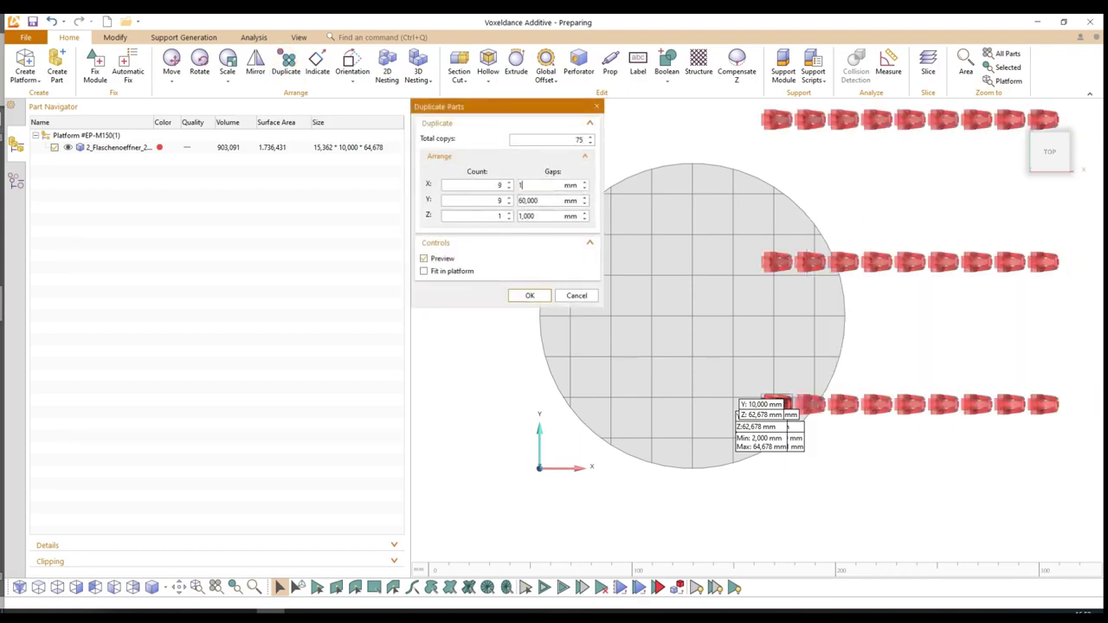
double_click(528, 200)
text(1)
click(424, 271)
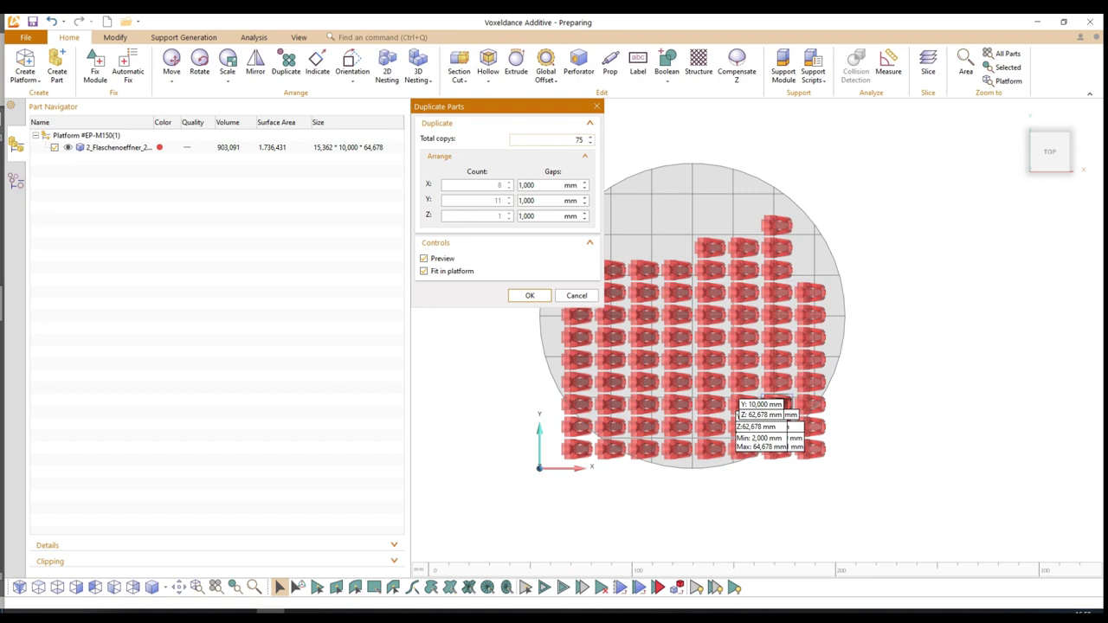
double_click(579, 139)
text(80)
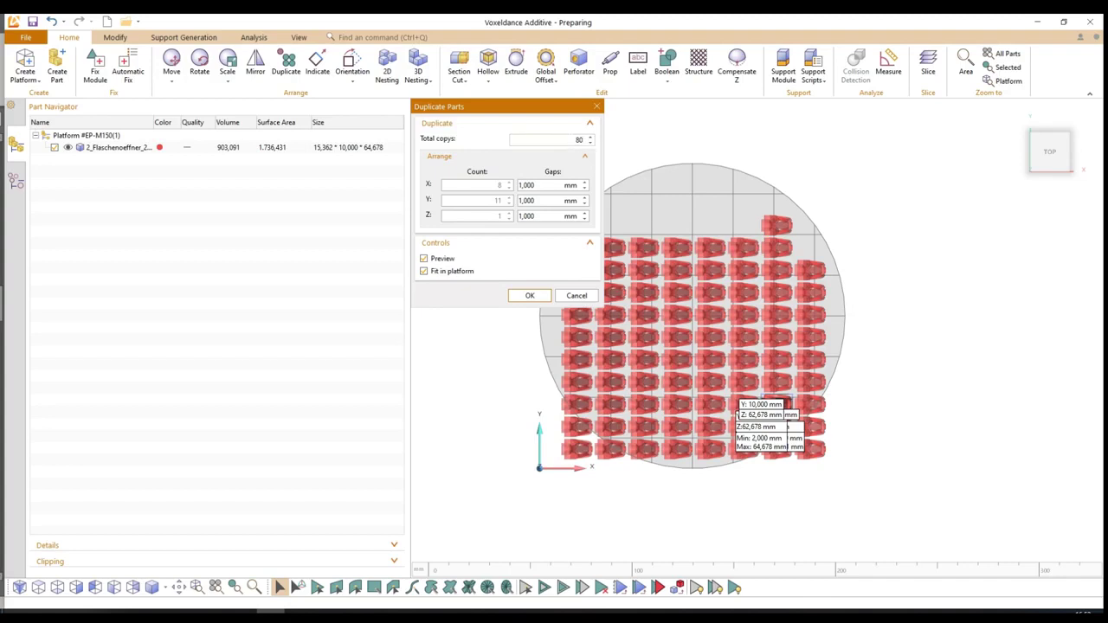
click(531, 296)
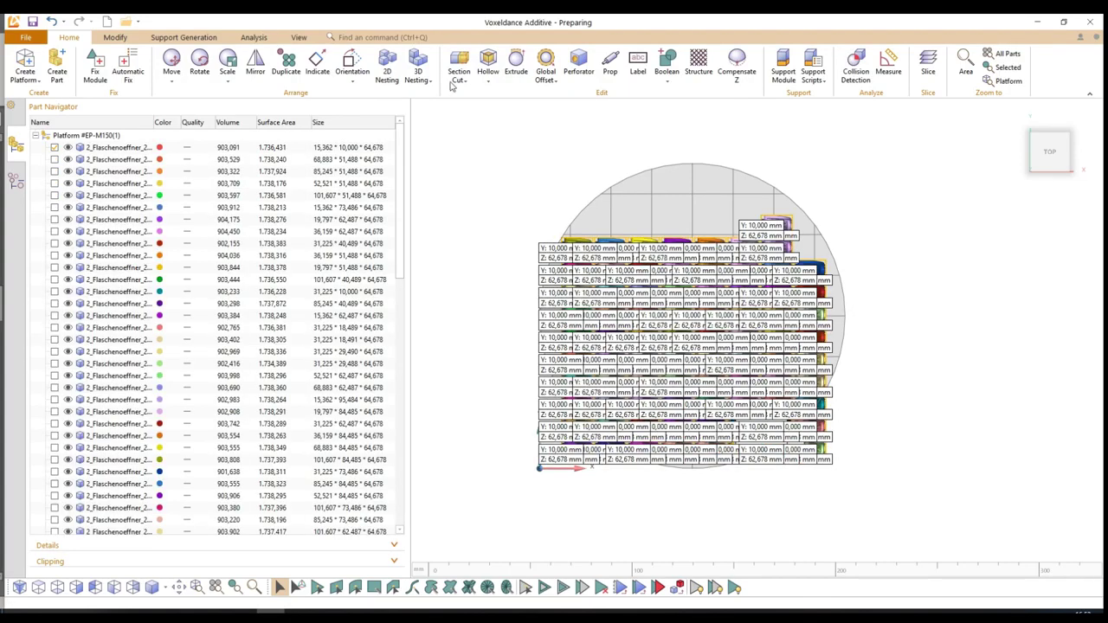
- Turn off Part Dimensions in the View tab and box-select all parts from Home
click(298, 38)
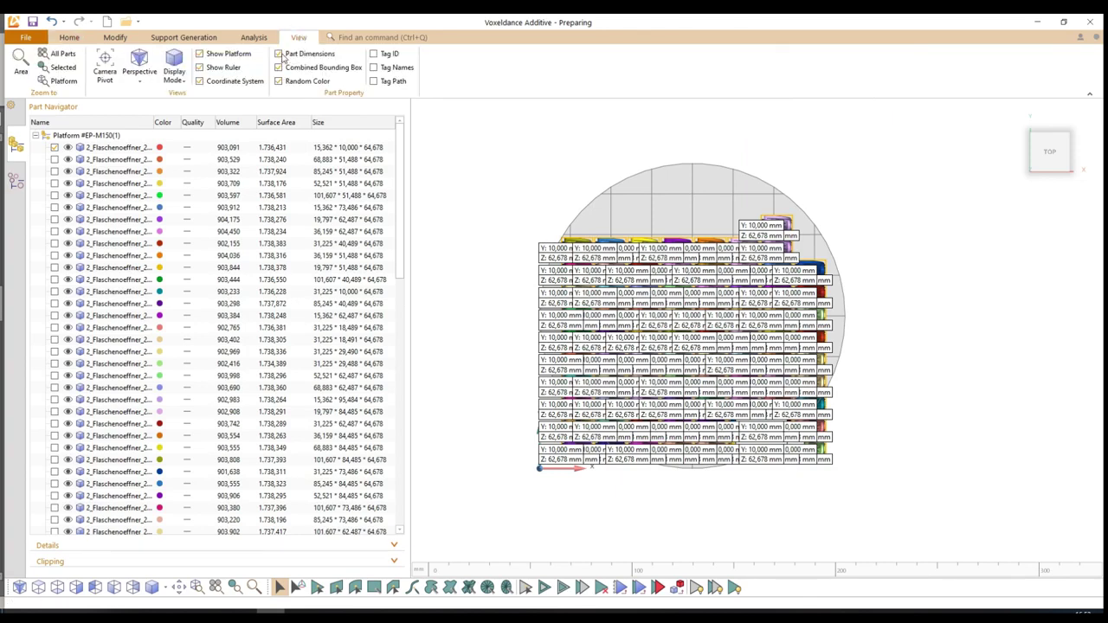
click(278, 53)
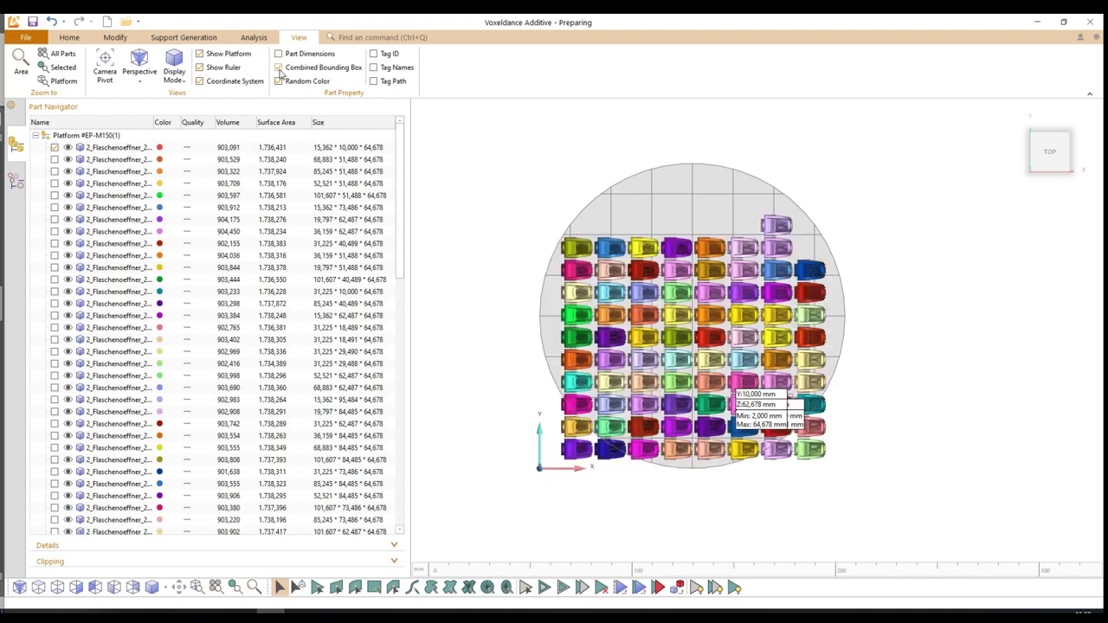
click(66, 38)
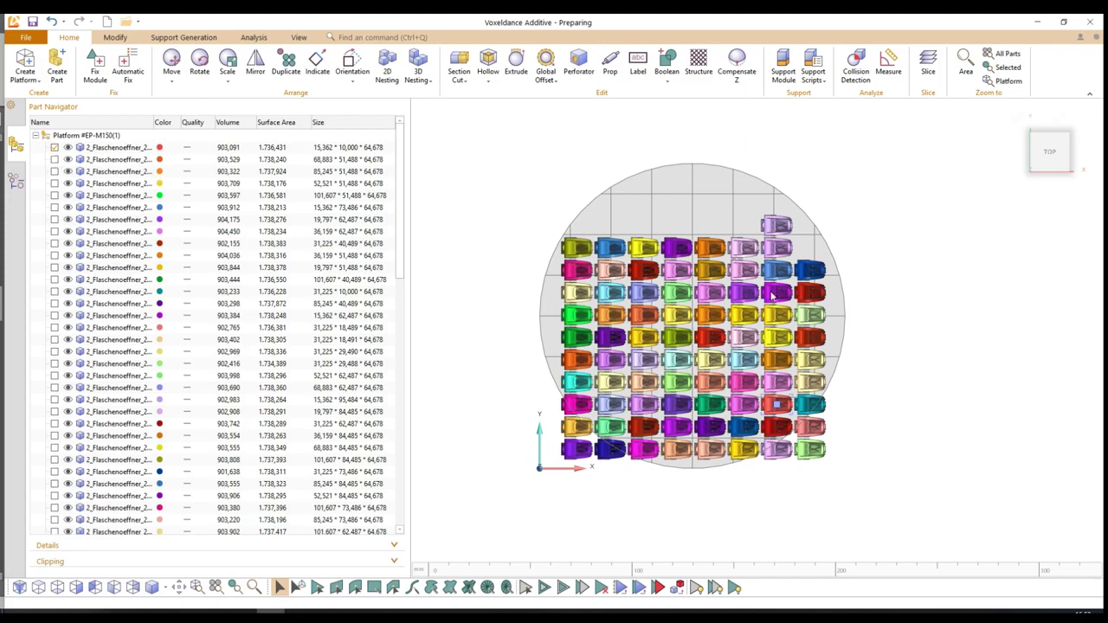
drag(506, 462, 466, 479)
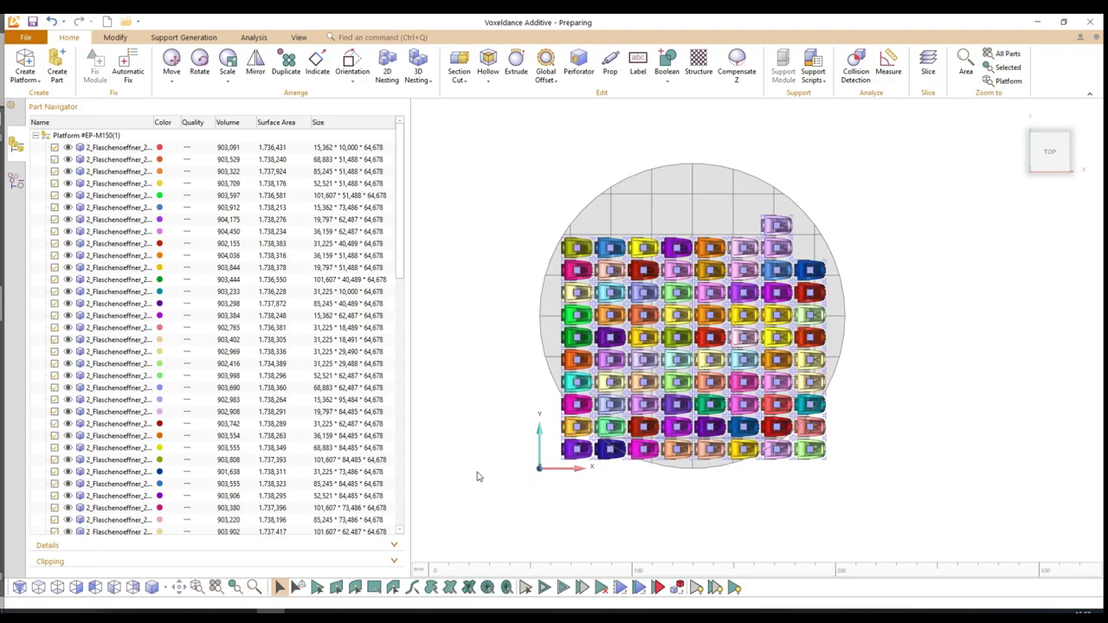
- 2D-nest all parts with 0,5 mm interval and margin, no Z-height move, 20° rotation steps
click(387, 68)
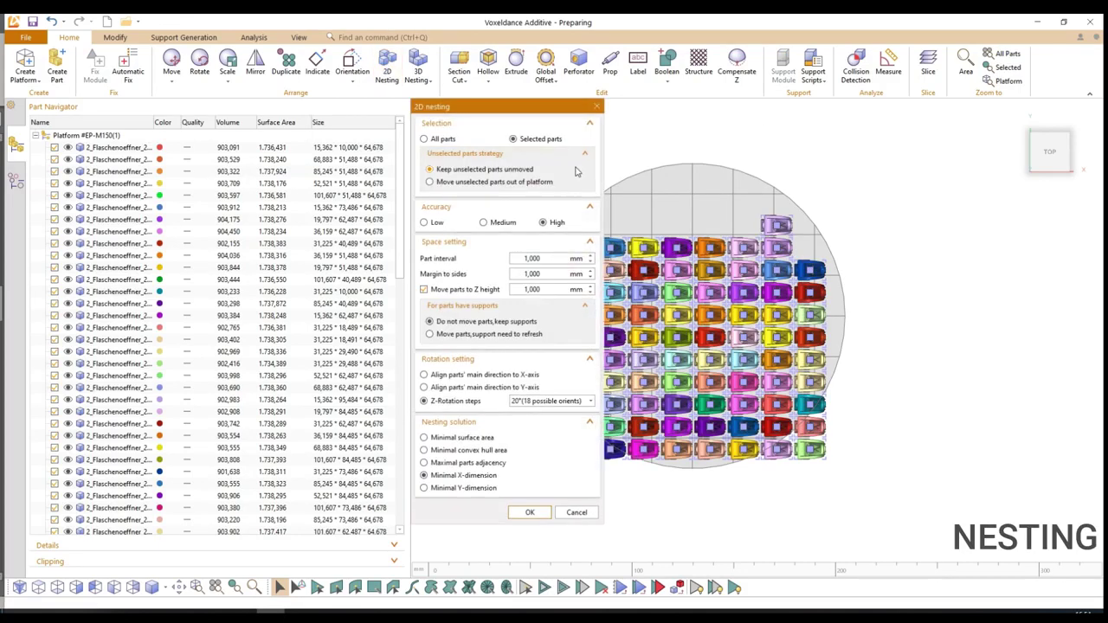
click(443, 141)
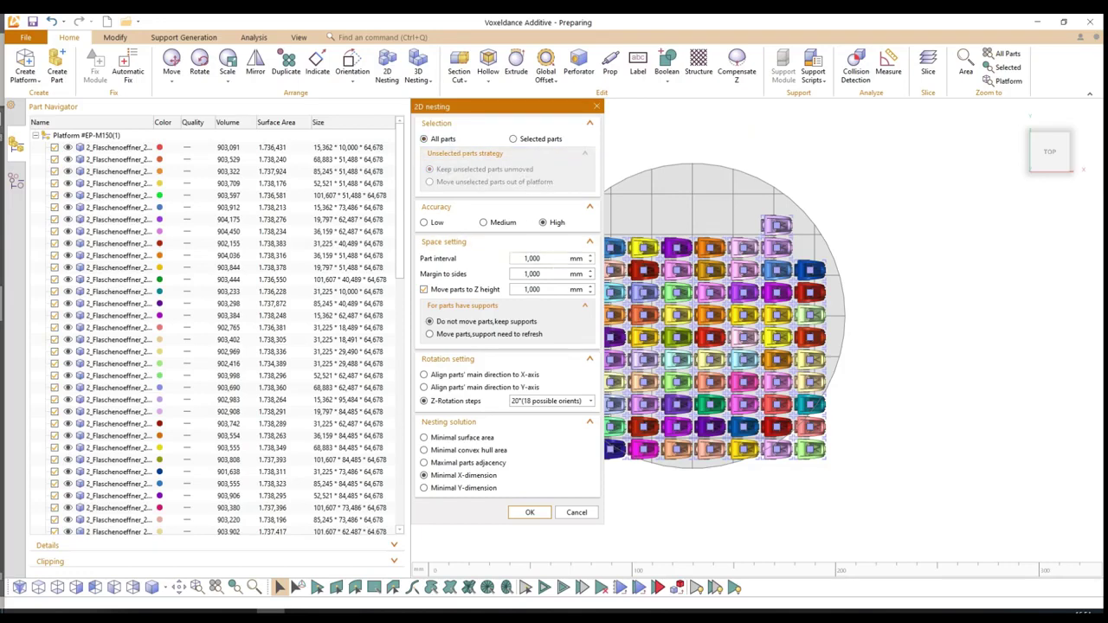
double_click(508, 259)
text(0)
double_click(515, 273)
text(0,5)
click(432, 291)
click(547, 402)
click(549, 403)
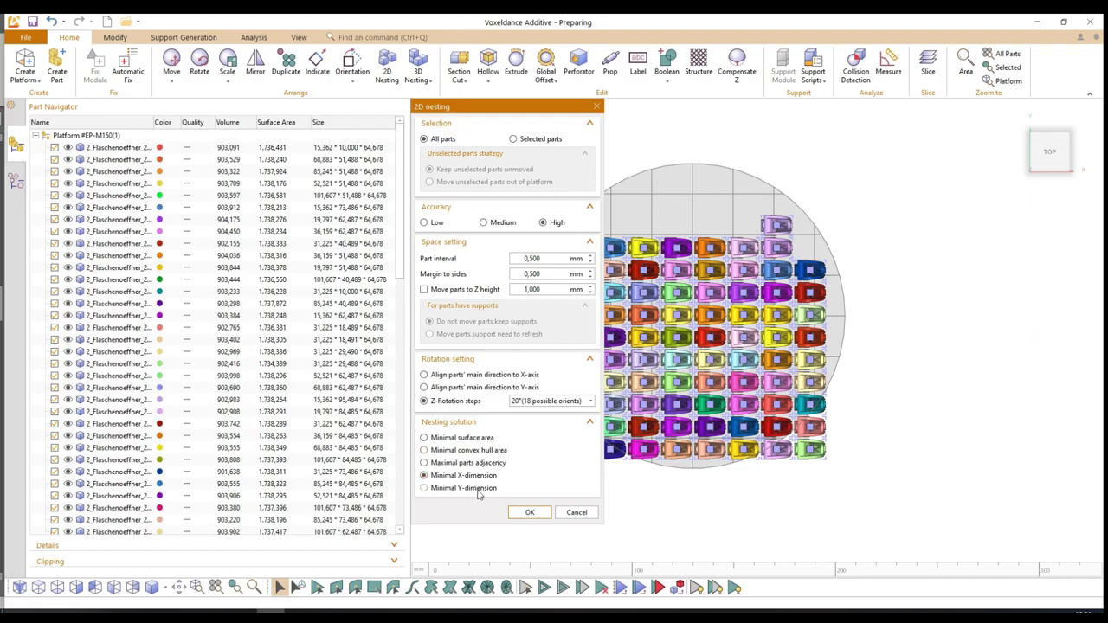
click(530, 512)
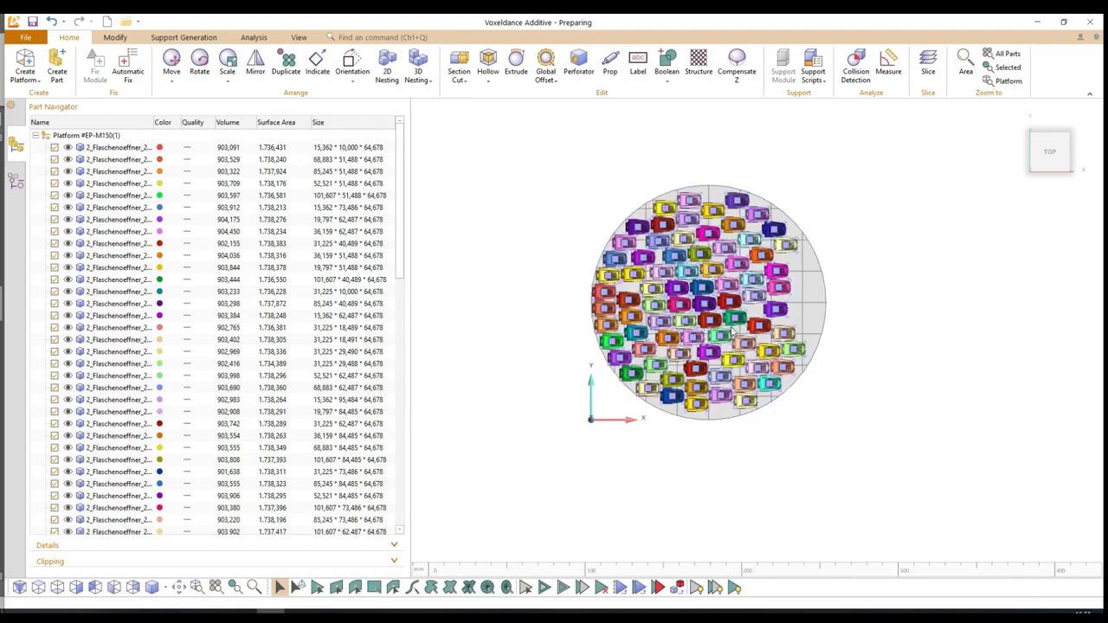
- Deselect all parts and zoom in and out to inspect the nested layout
scroll(714, 282, up, 1)
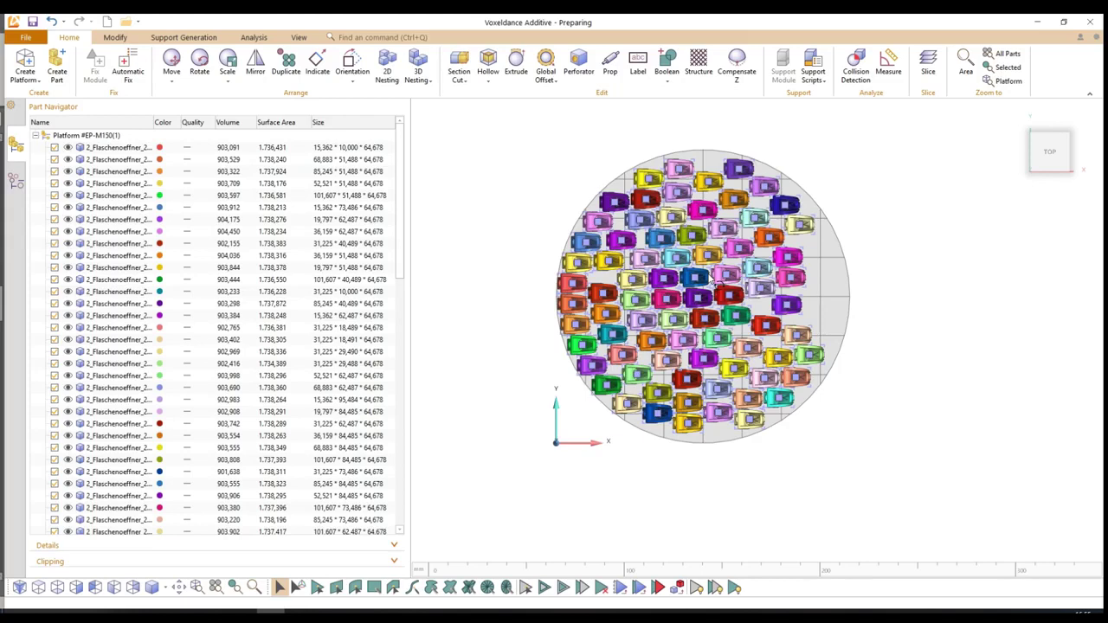
scroll(715, 279, up, 1)
scroll(714, 278, up, 1)
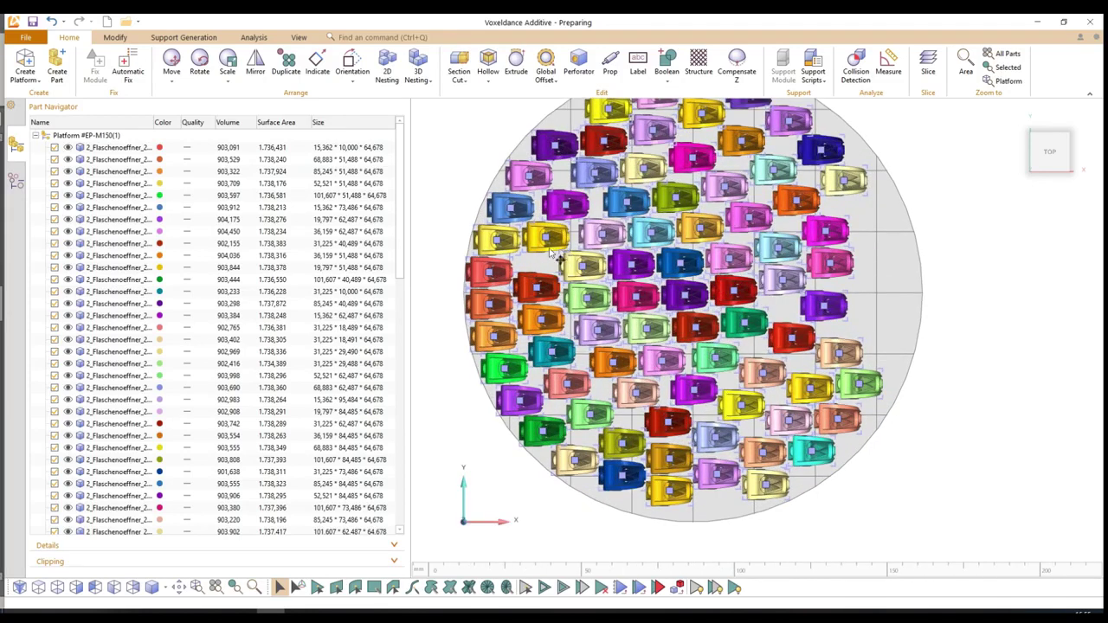
click(956, 234)
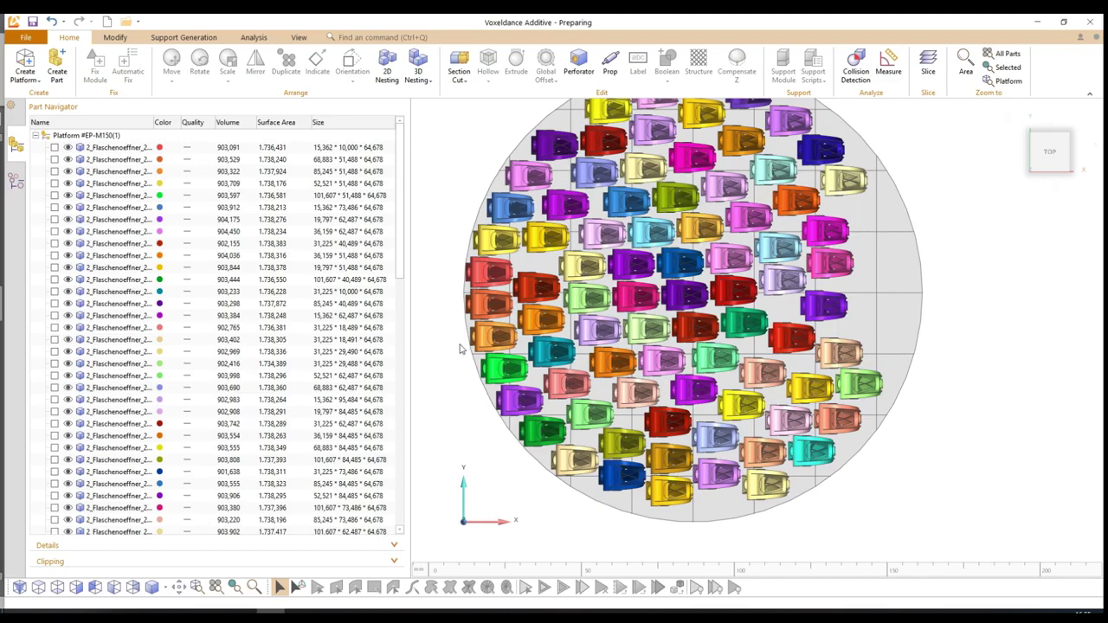
scroll(462, 349, up, 2)
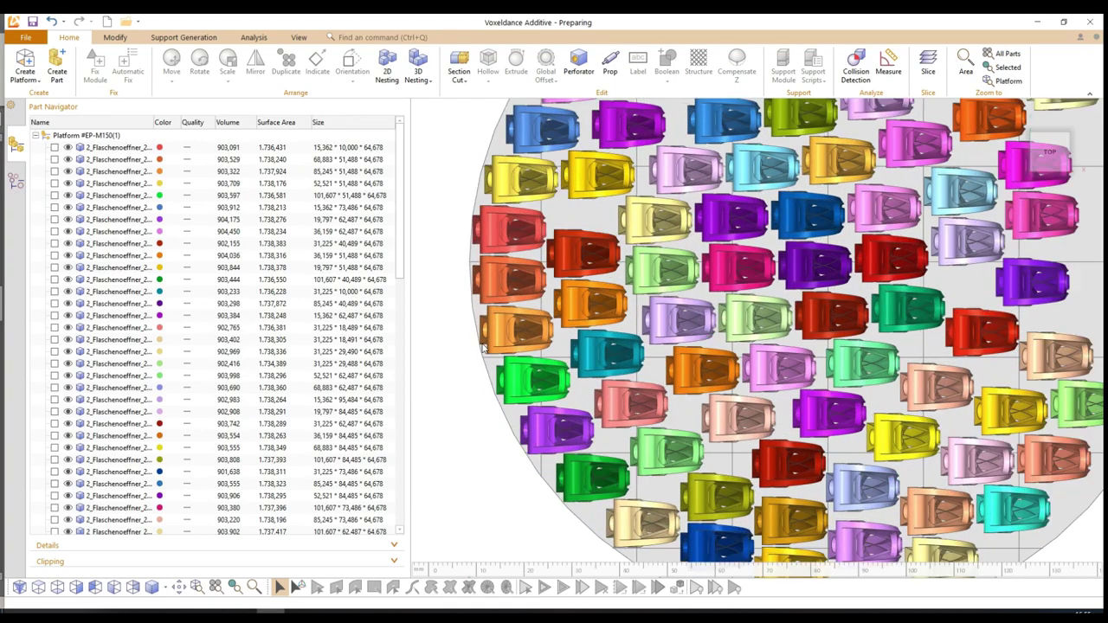
scroll(483, 347, up, 2)
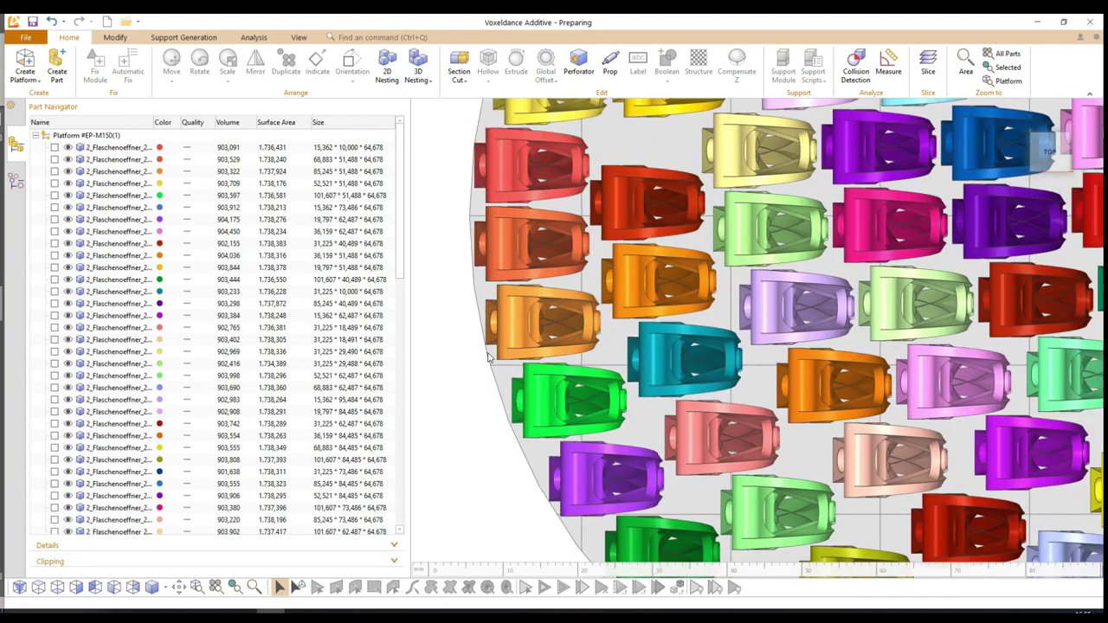
scroll(489, 356, up, 1)
scroll(517, 358, up, 1)
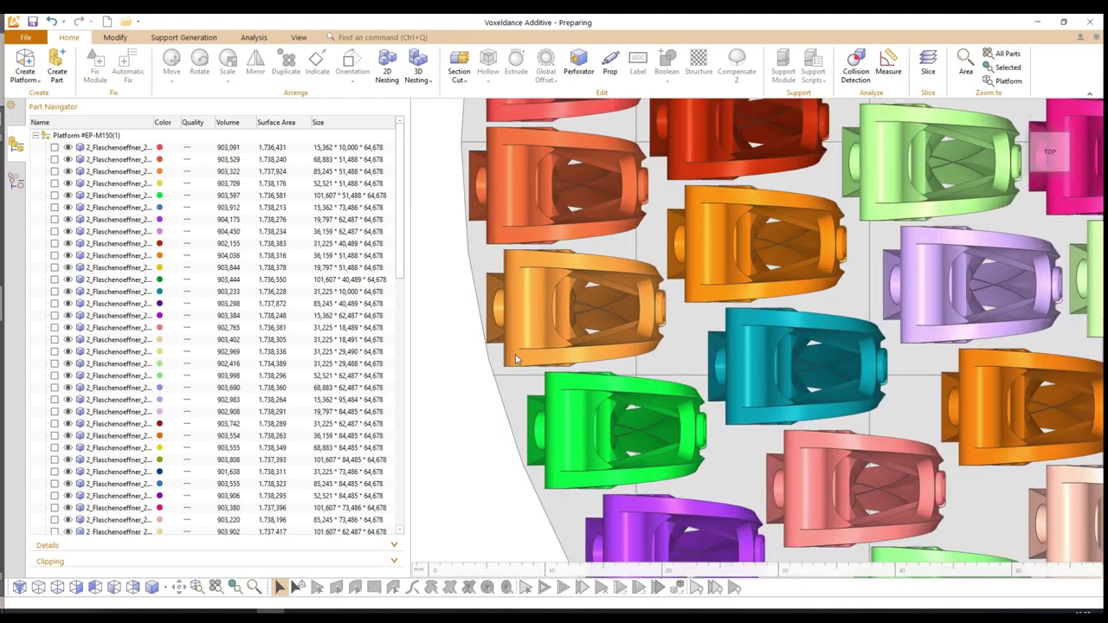
scroll(516, 358, up, 1)
scroll(516, 358, down, 2)
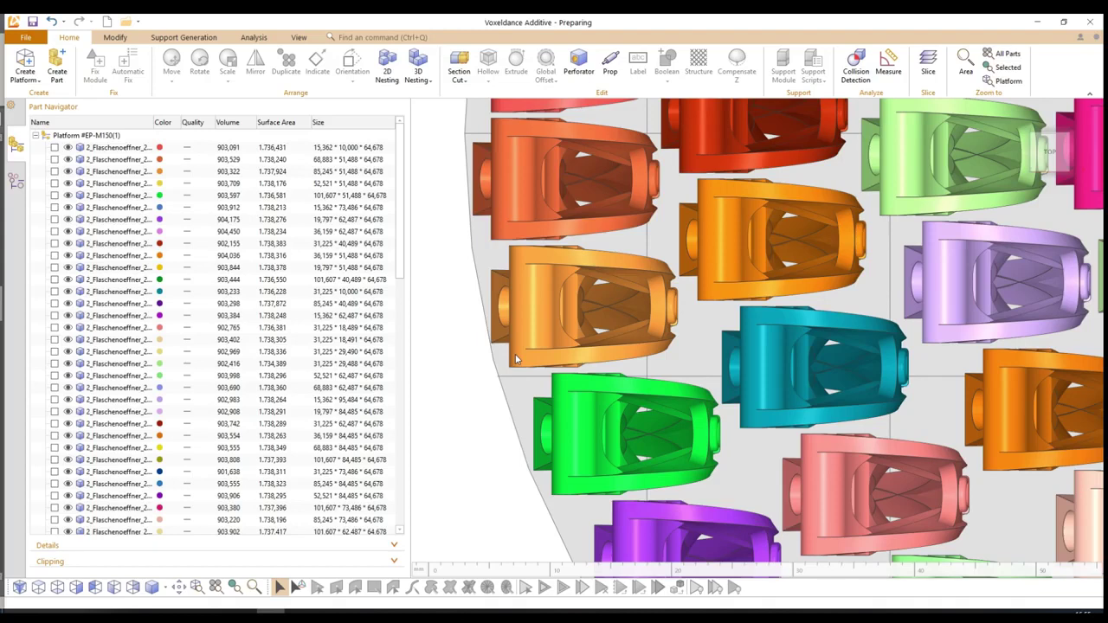
scroll(515, 357, down, 1)
scroll(510, 358, down, 1)
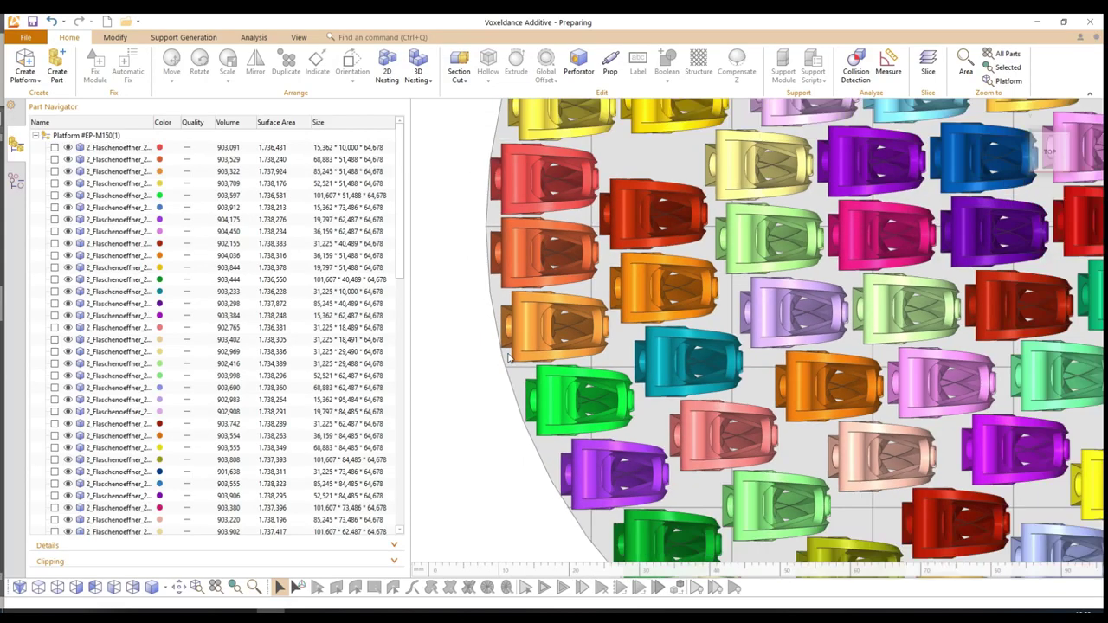
scroll(510, 358, down, 1)
scroll(508, 357, down, 1)
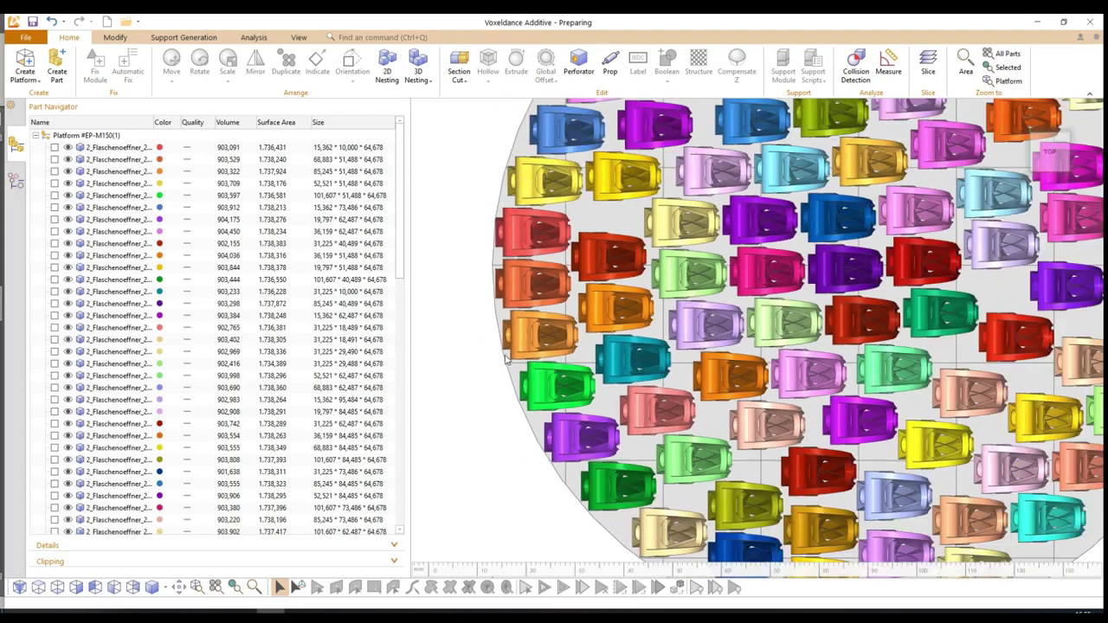
scroll(508, 358, down, 1)
scroll(508, 361, down, 1)
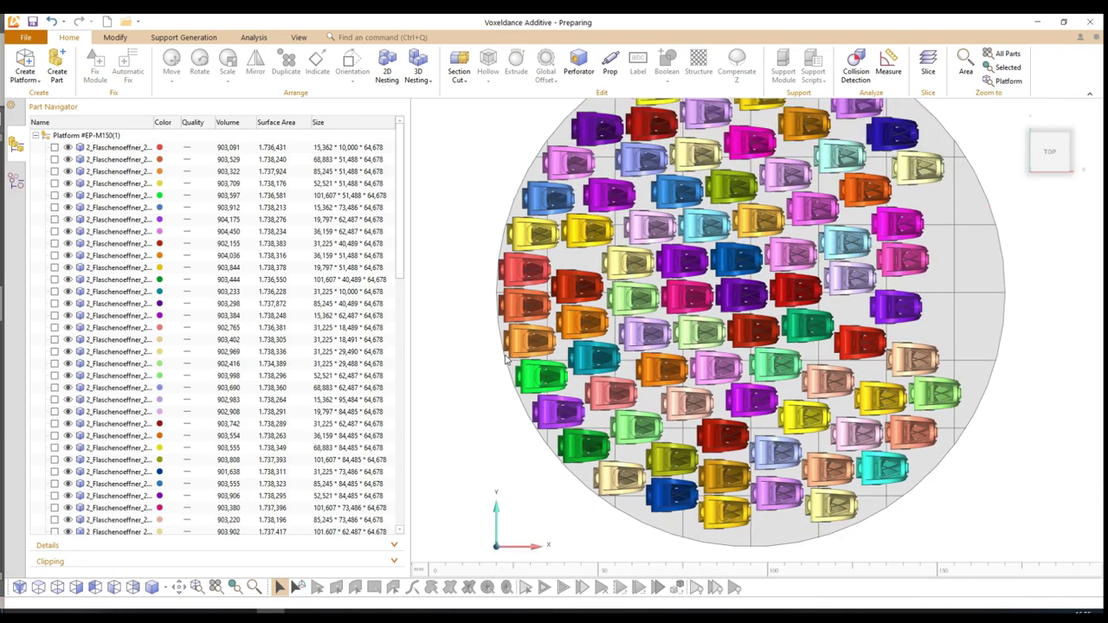
scroll(507, 361, down, 1)
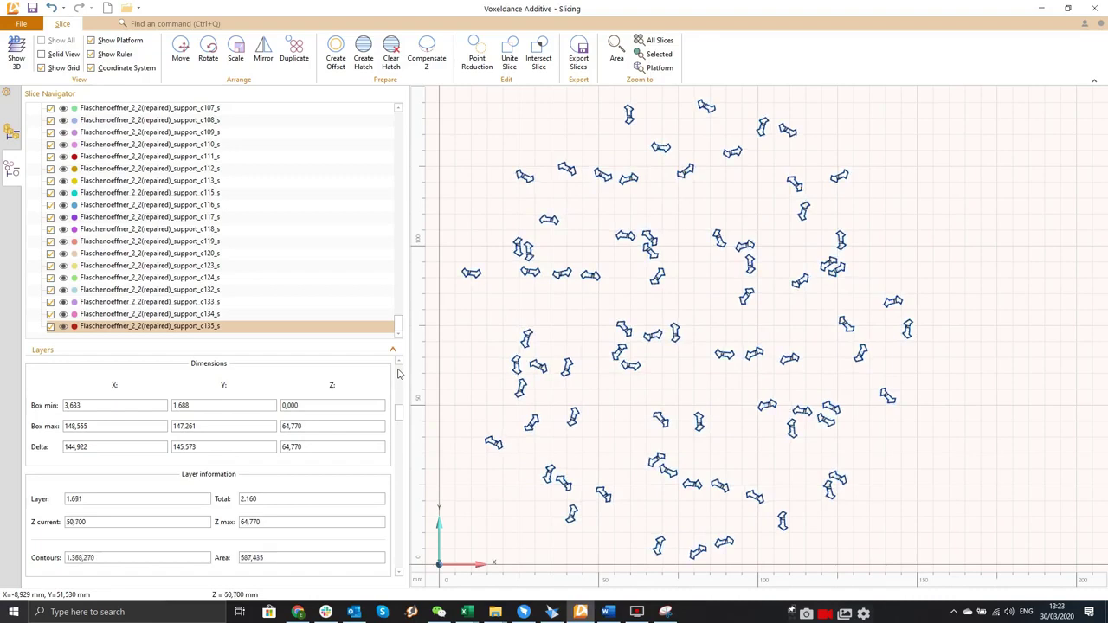
- Scroll the slices up to the top layer 2,160 at Z 64,770
scroll(399, 373, up, 10)
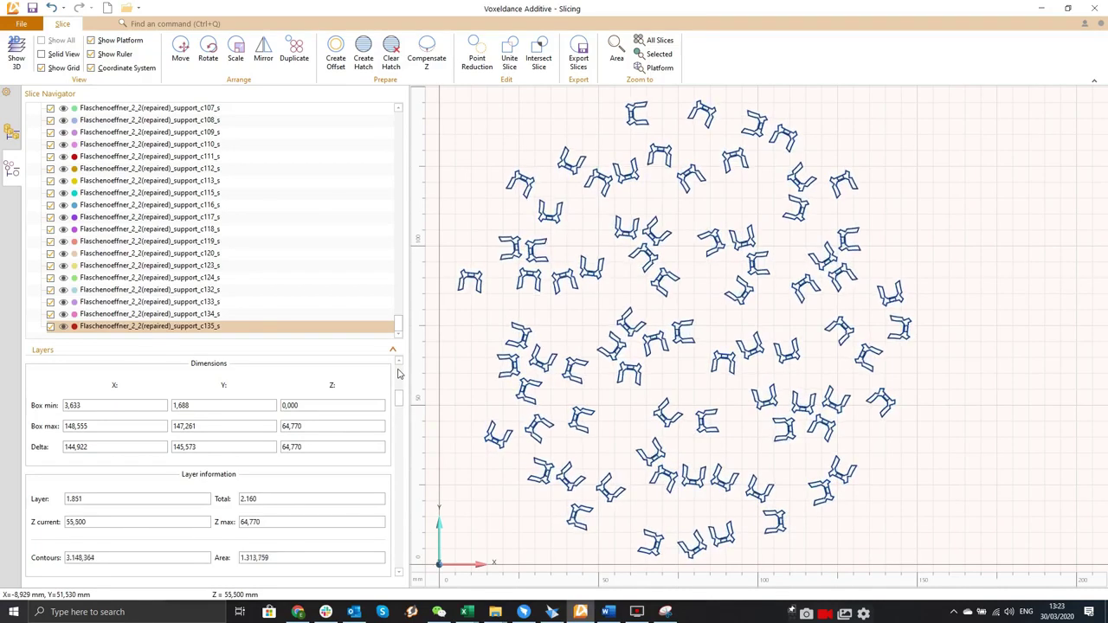
scroll(400, 373, up, 10)
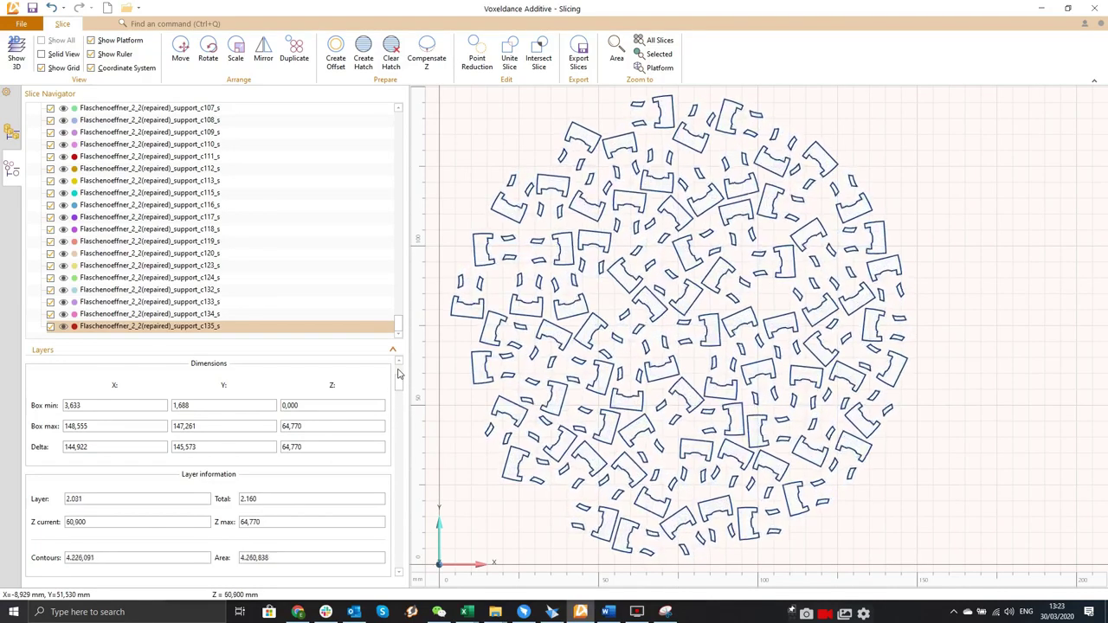
scroll(399, 373, up, 4)
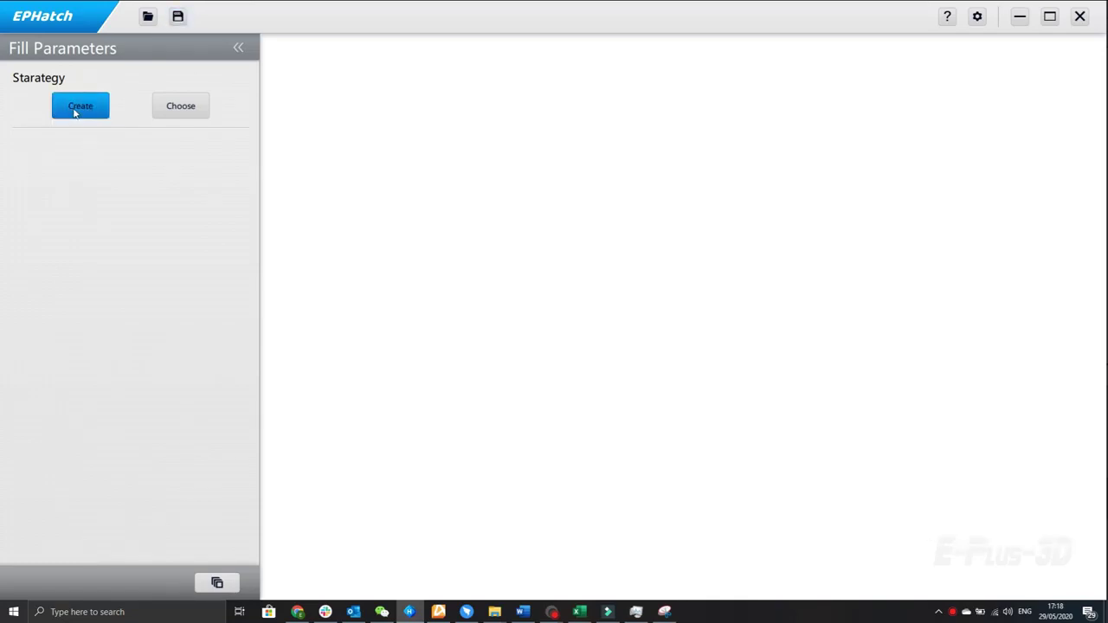
- Load the extension strategy Ti6Al4V_Stuttgart_V2.ini and scroll through its model parameters
click(185, 115)
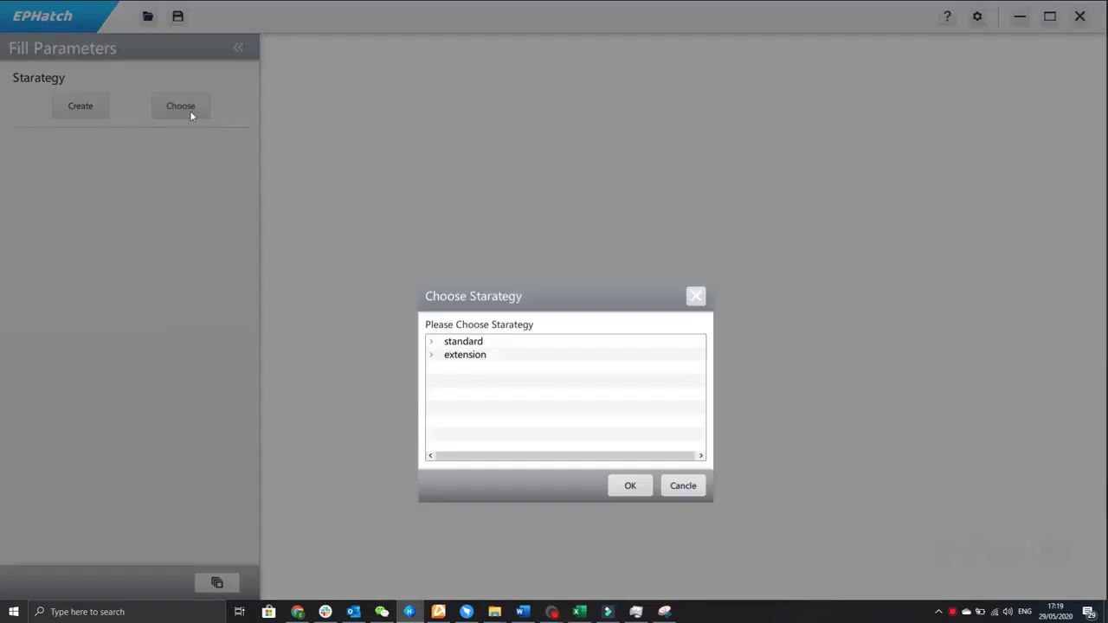
click(433, 355)
click(482, 382)
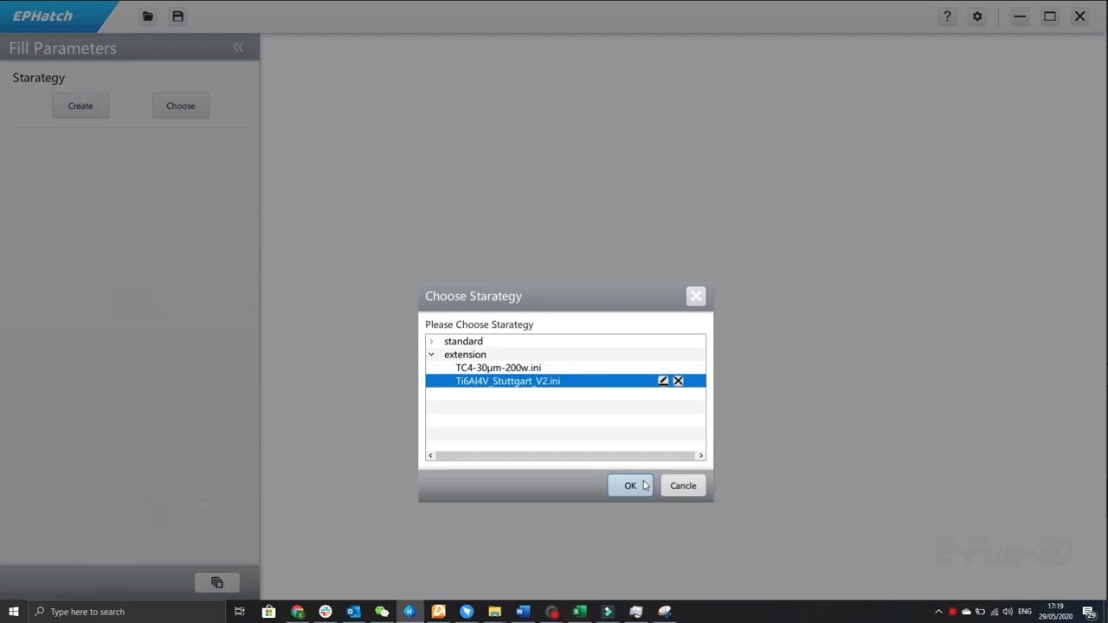
click(630, 485)
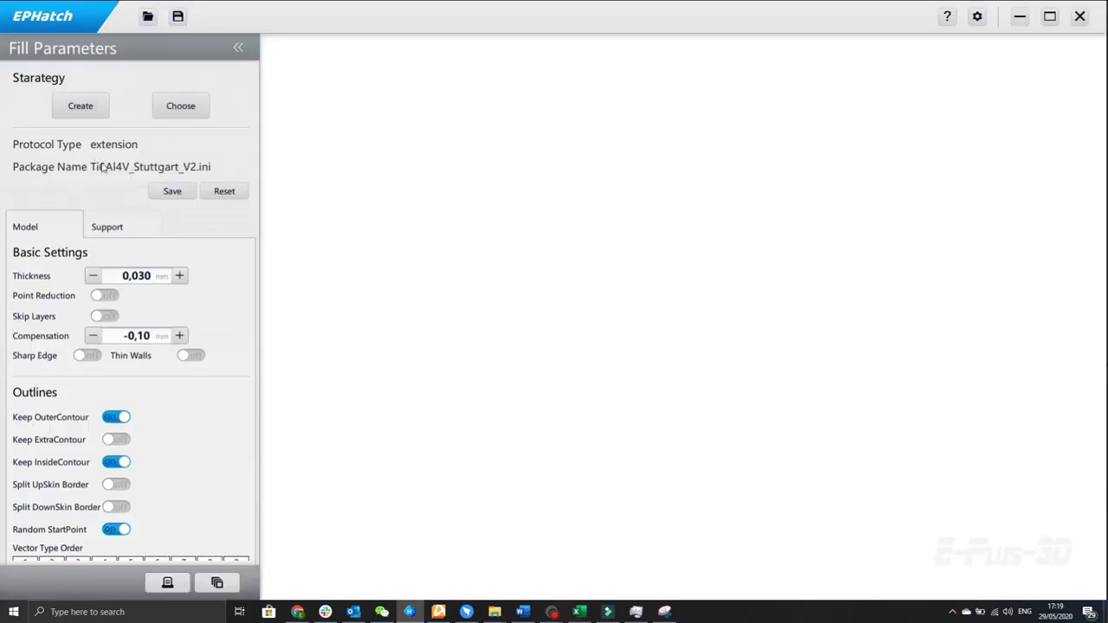
scroll(117, 286, down, 5)
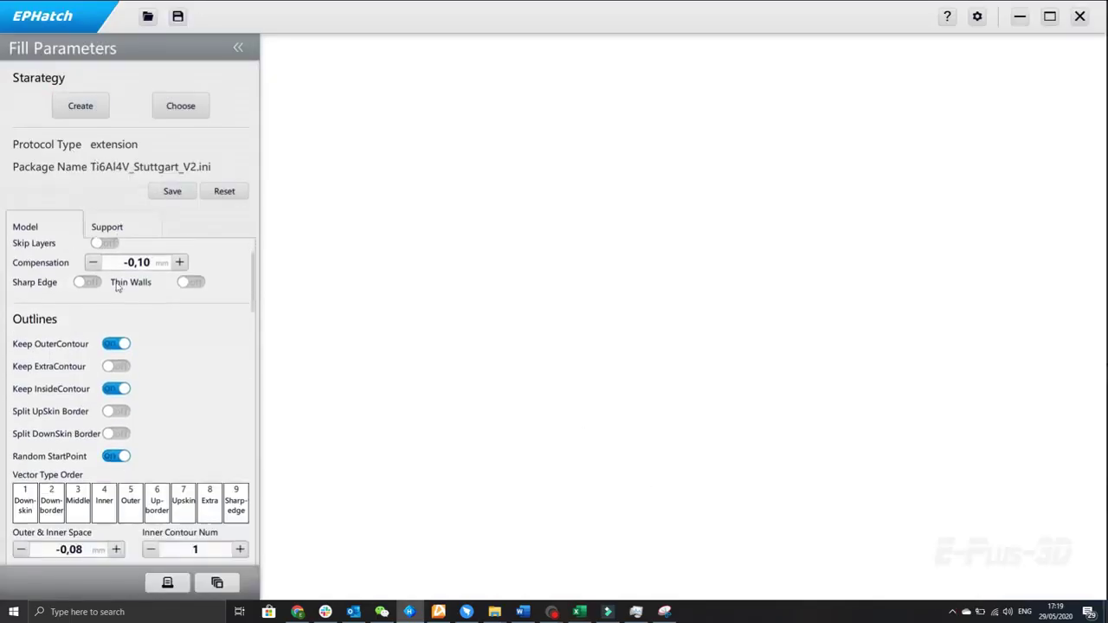
scroll(116, 299, down, 7)
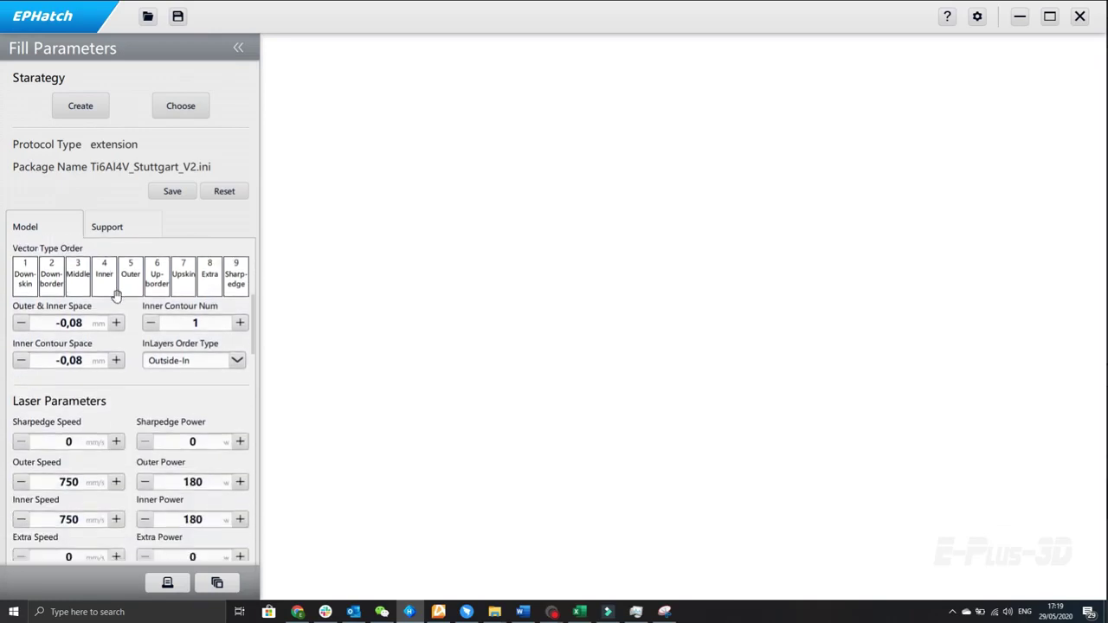
scroll(117, 301, down, 5)
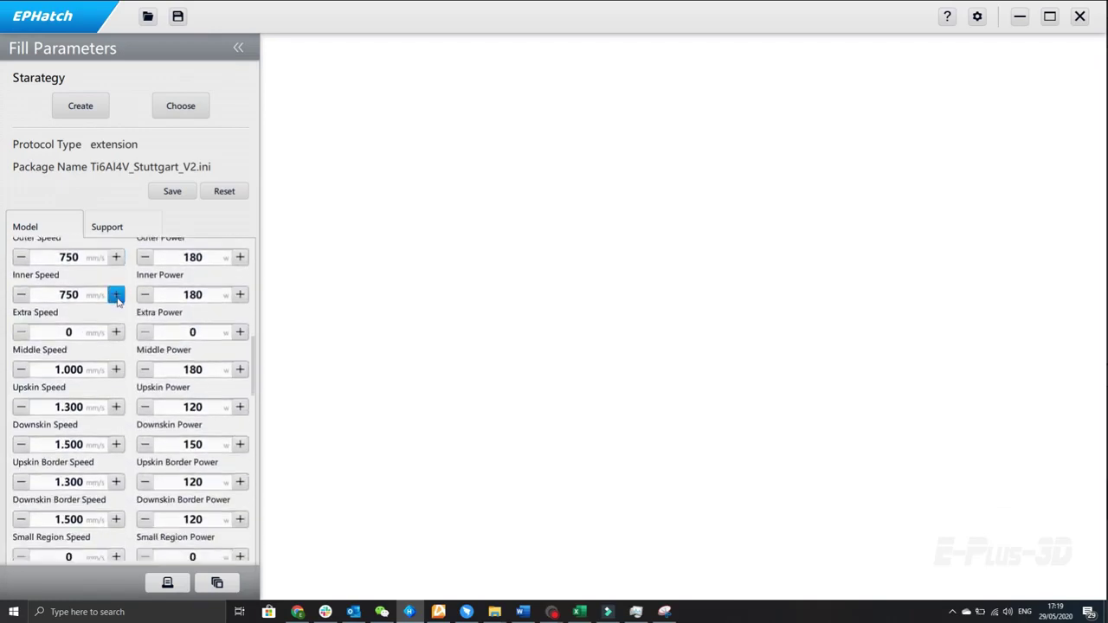
scroll(117, 298, down, 6)
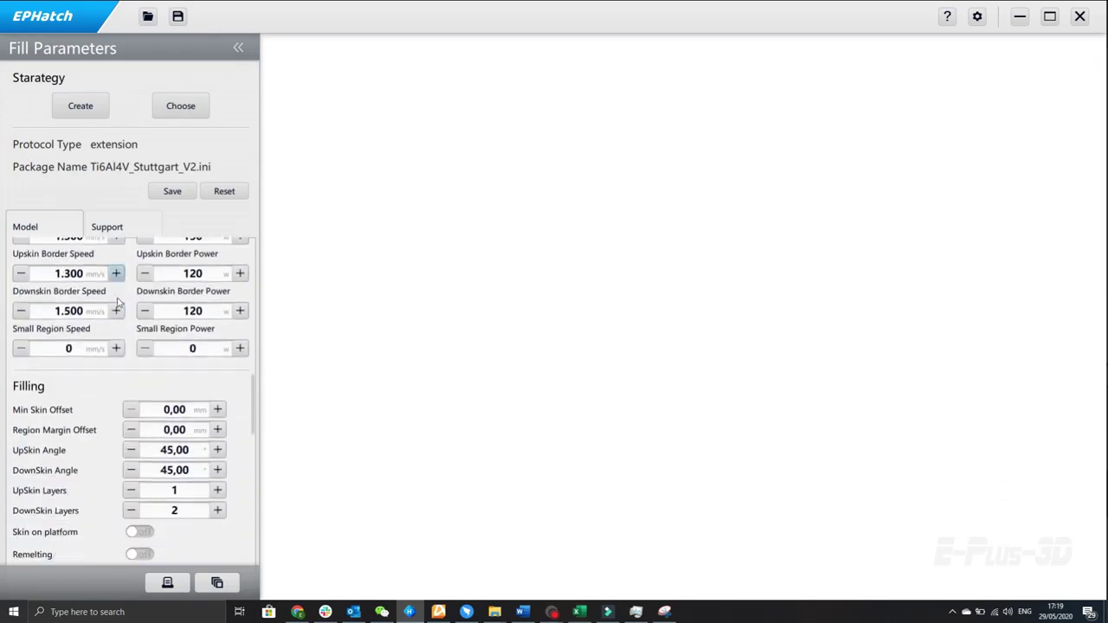
scroll(119, 302, down, 6)
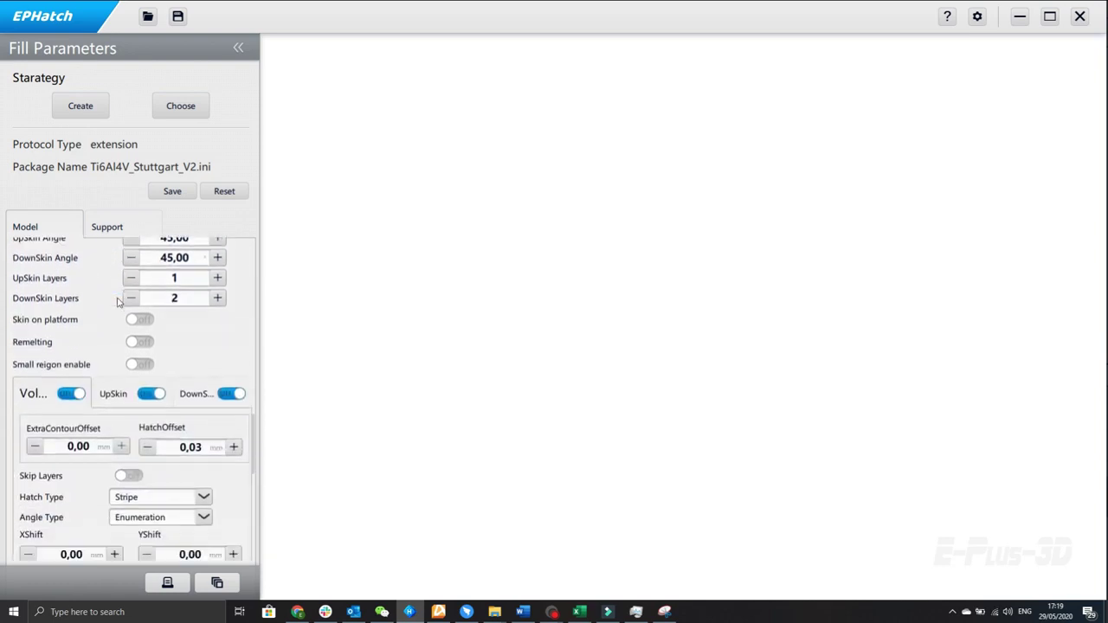
scroll(119, 303, down, 6)
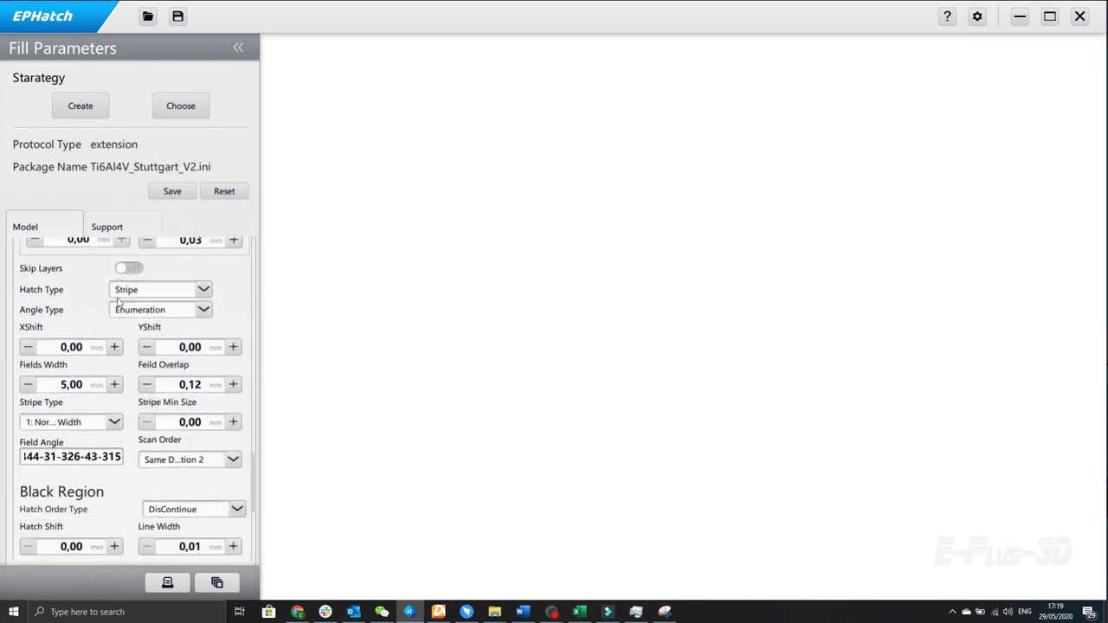
scroll(119, 302, down, 4)
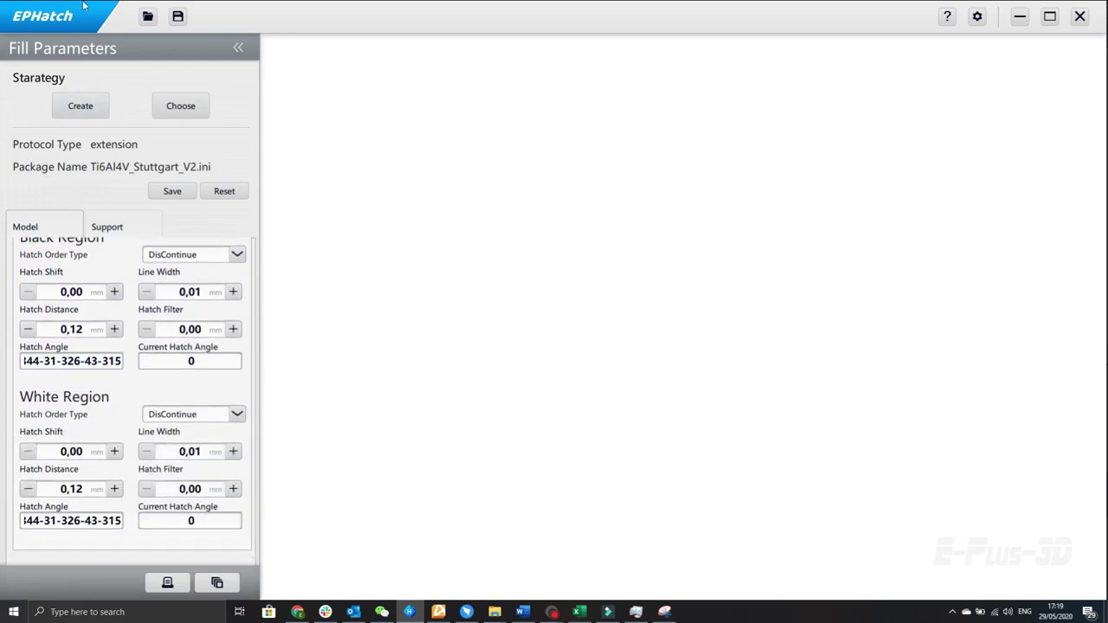
- Load Merge part.cli (2090 layers at 0,030 mm) and generate hatches for all its layers
click(148, 16)
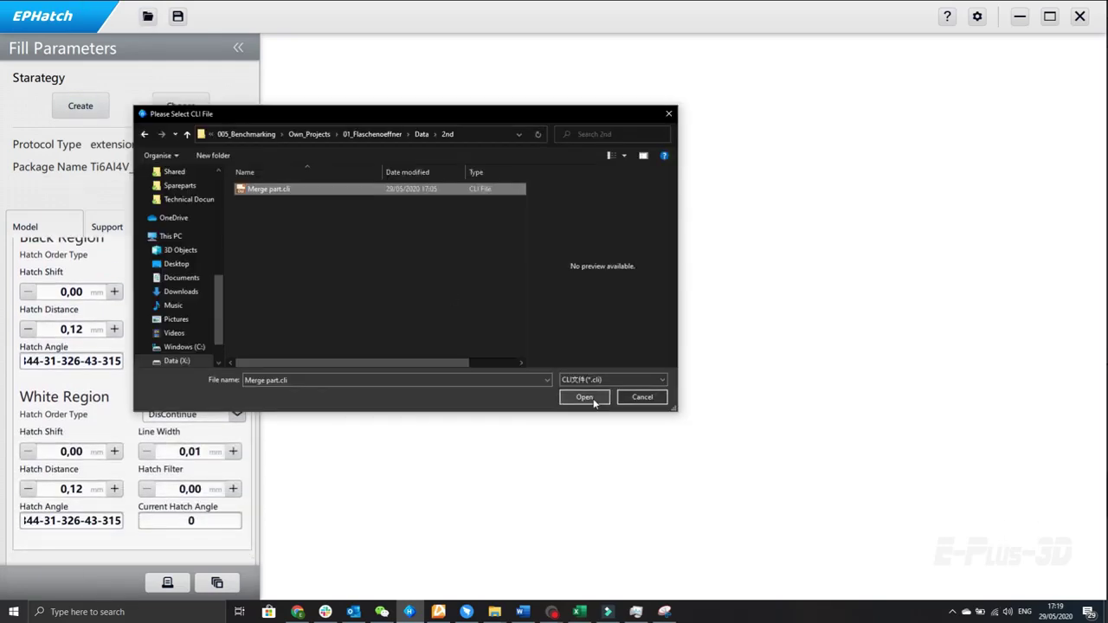
click(584, 398)
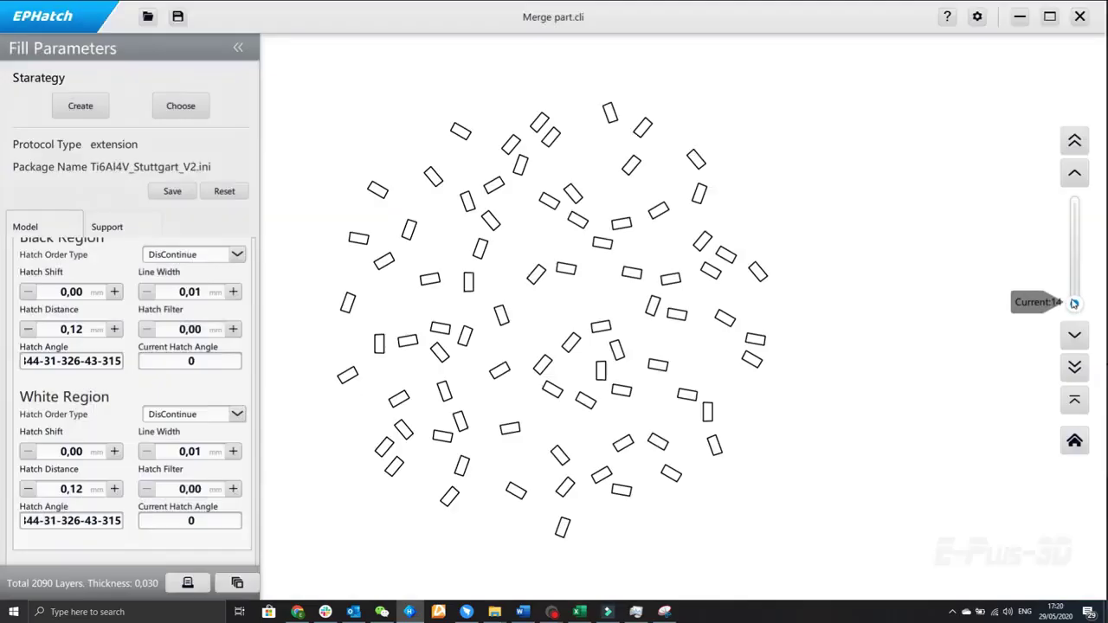
scroll(1073, 298, up, 3)
drag(1074, 299, 1063, 246)
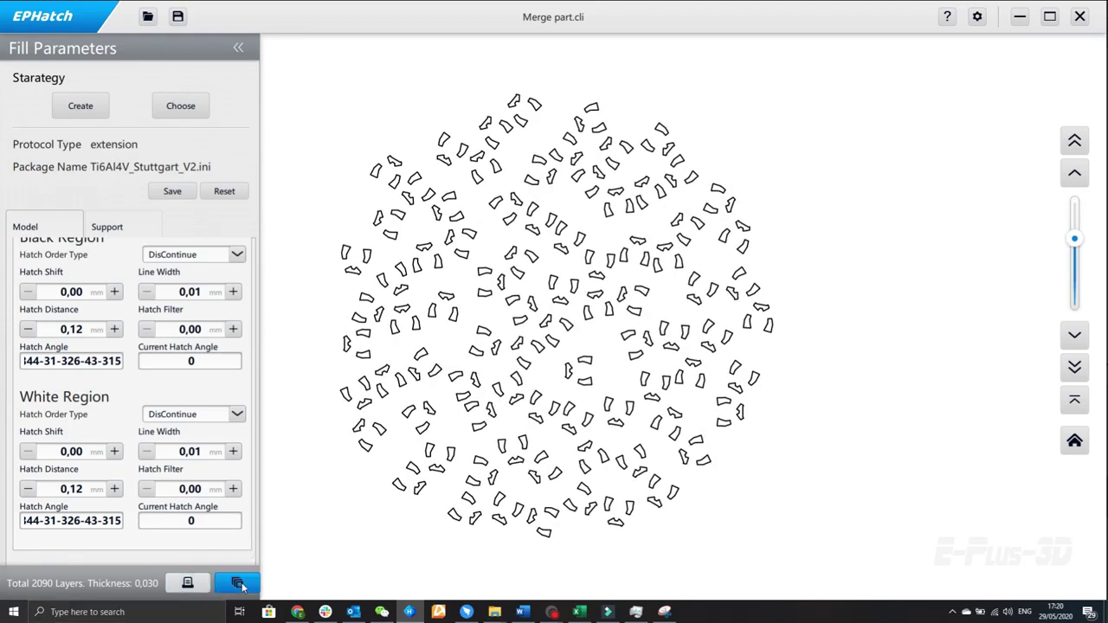
click(188, 582)
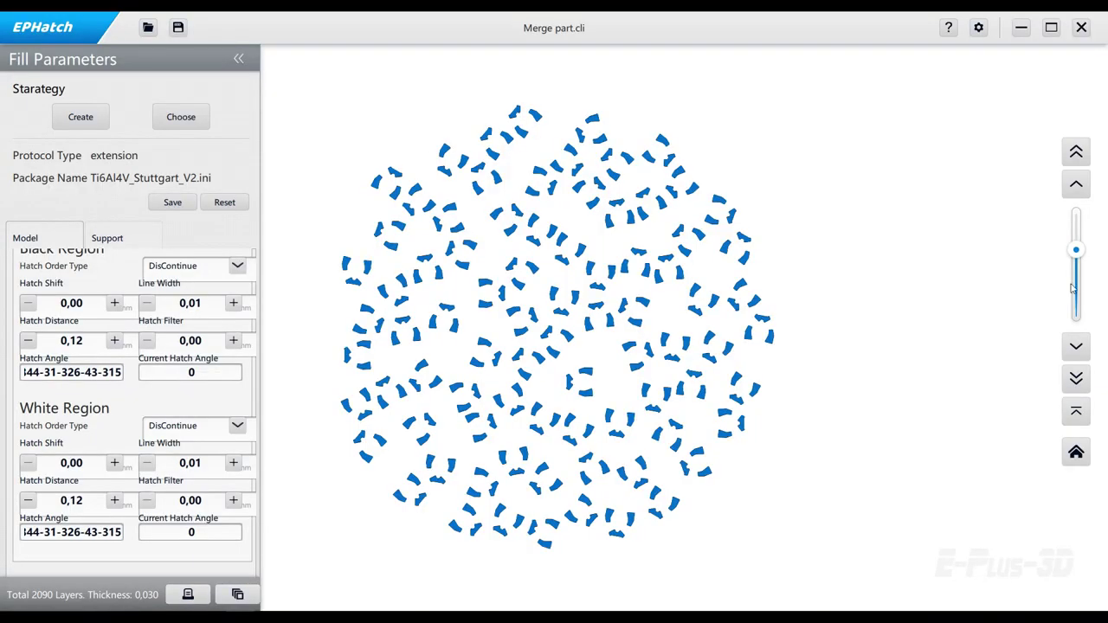
mouse_move(1078, 253)
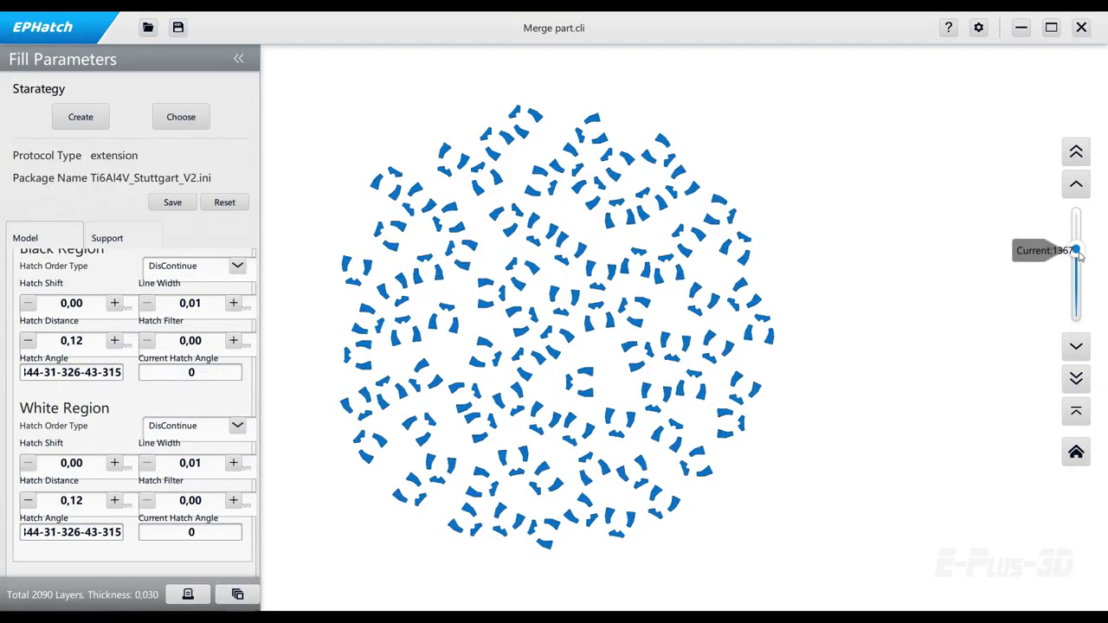
mouse_move(1079, 255)
mouse_down()
mouse_move(1079, 316)
mouse_move(1077, 246)
mouse_up()
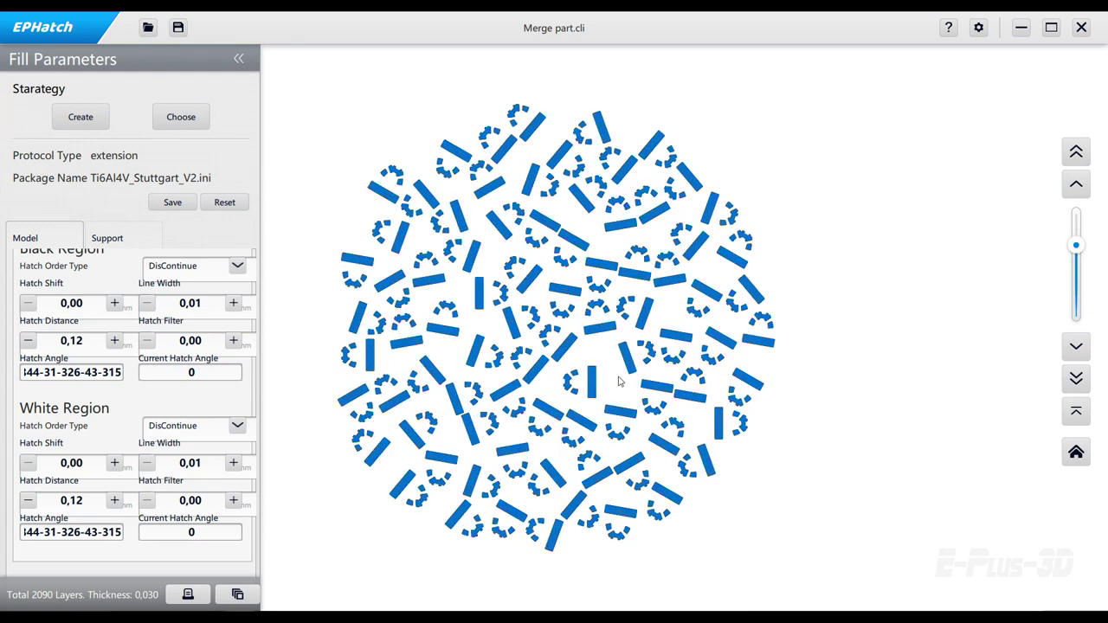
scroll(620, 379, up, 5)
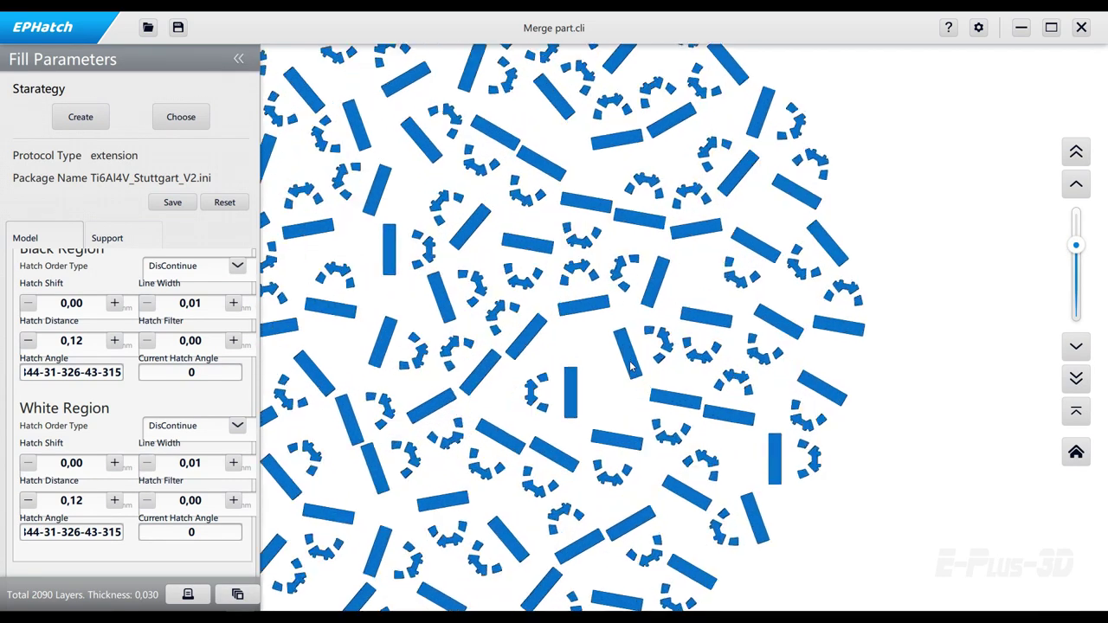
scroll(632, 367, up, 5)
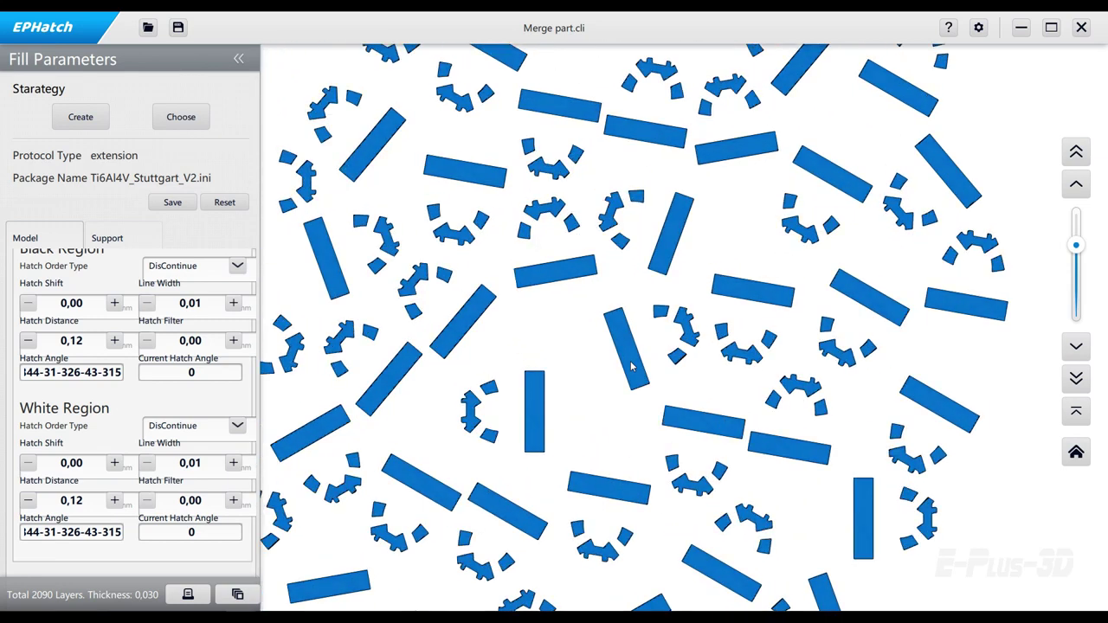
scroll(632, 367, up, 5)
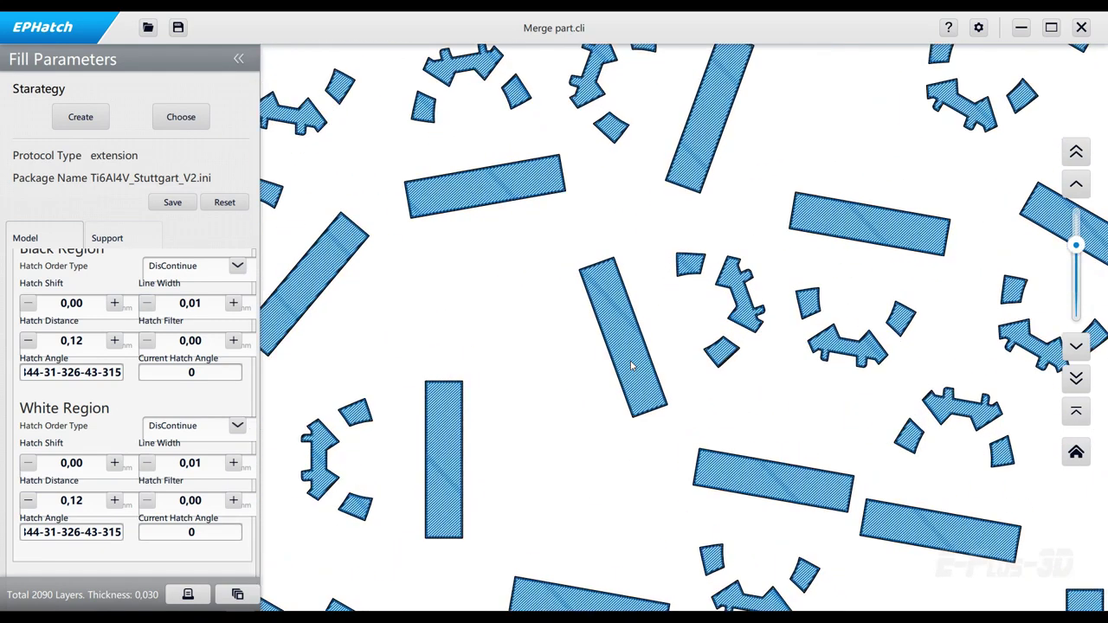
scroll(632, 368, up, 2)
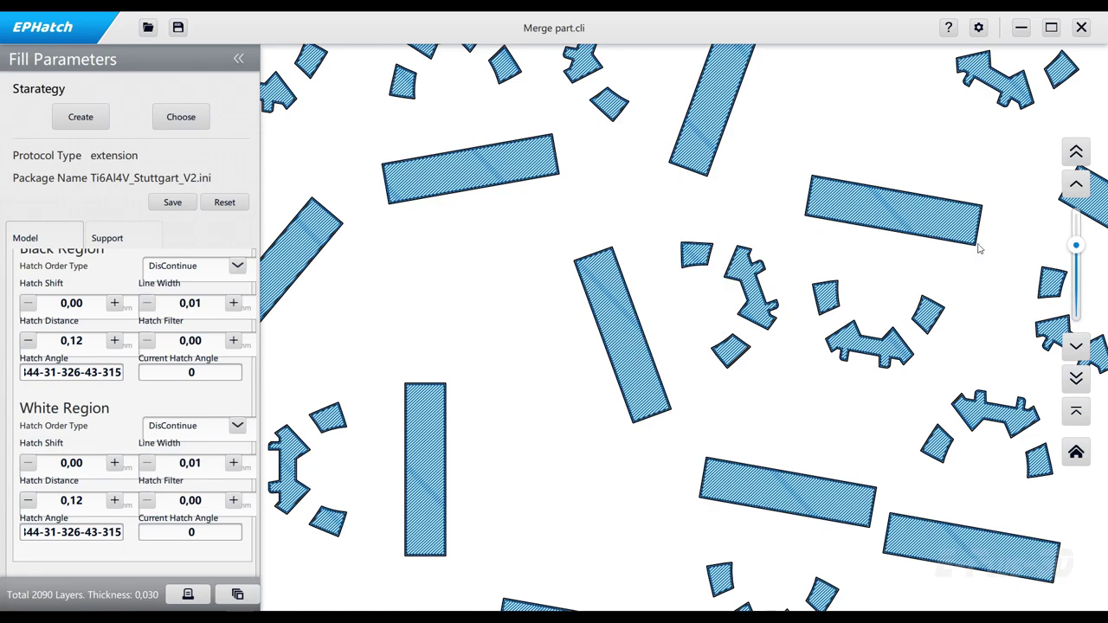
click(1077, 244)
drag(1077, 242, 1076, 290)
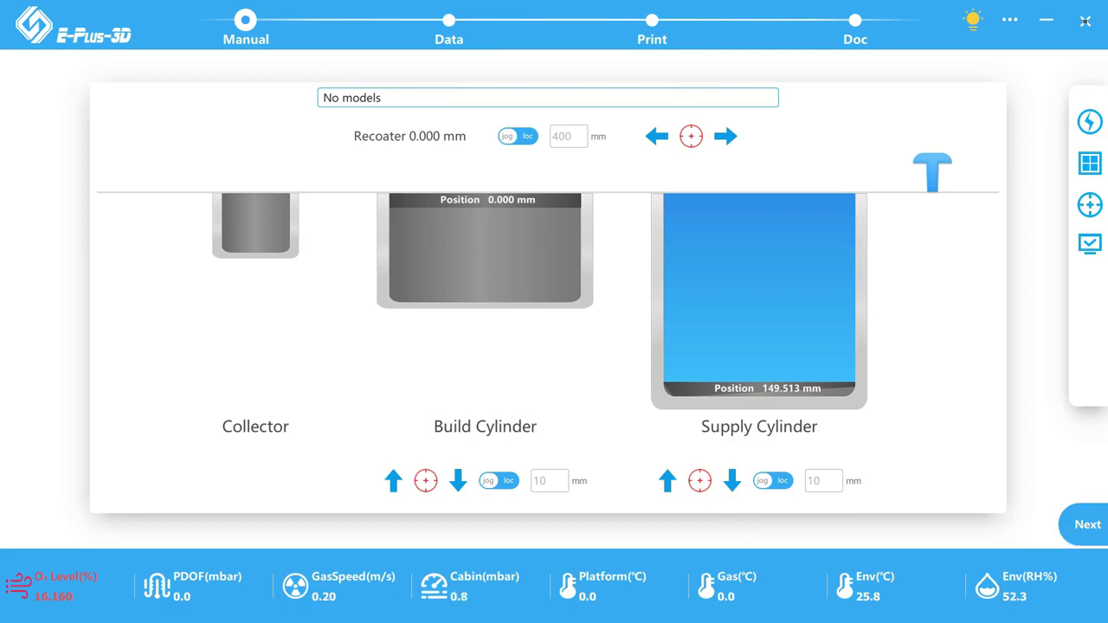
- Test-move the build cylinder down, supply cylinder up and the recoater, then check the Switcher panel
click(458, 480)
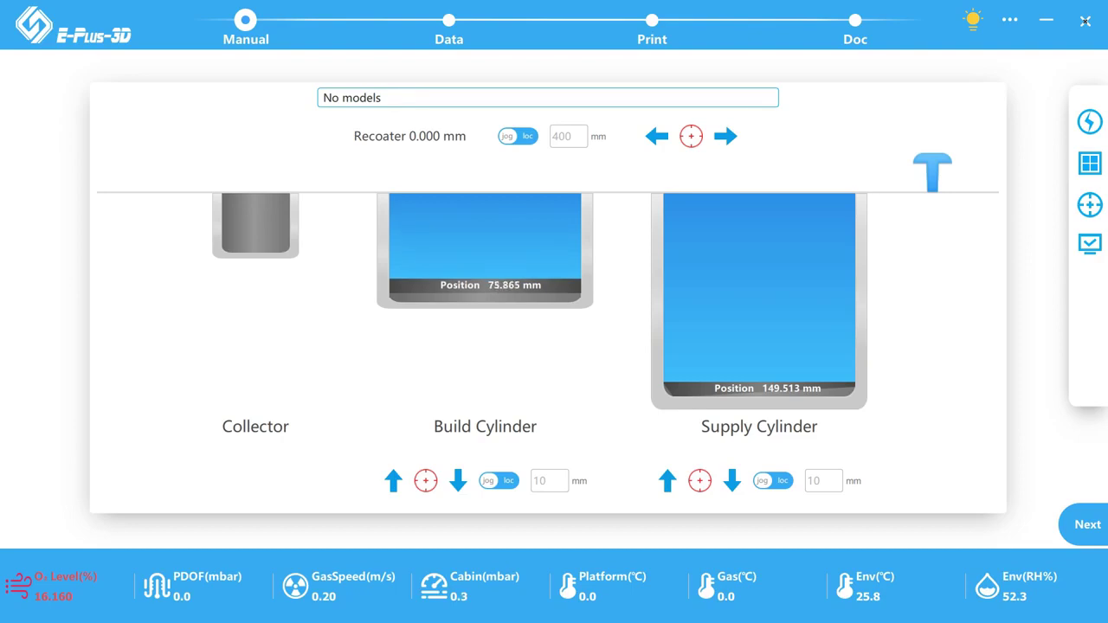
click(667, 481)
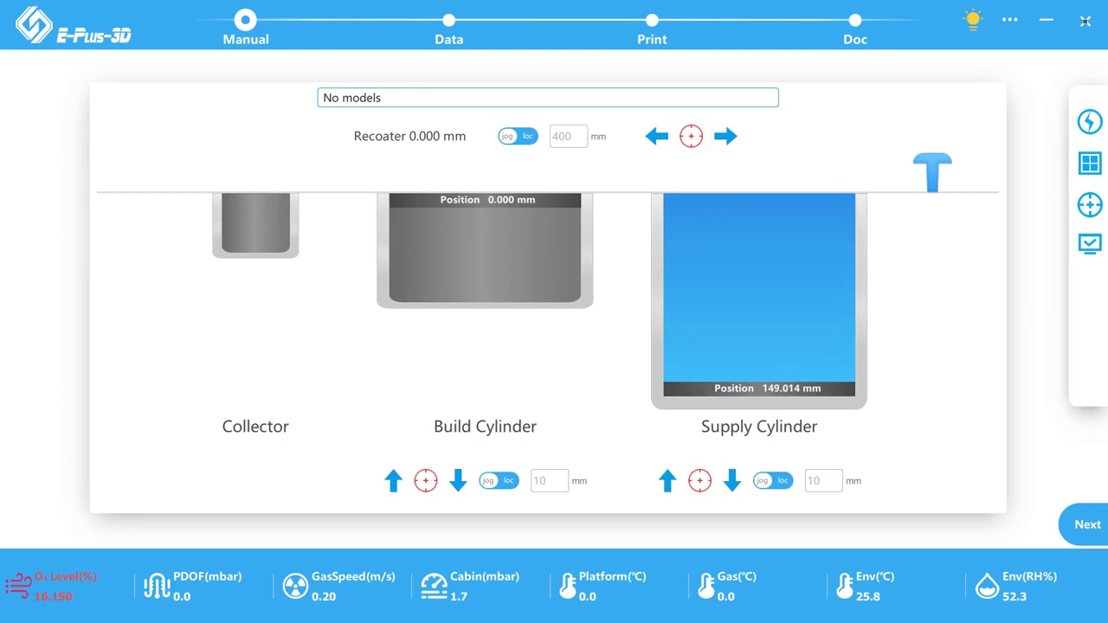
click(657, 136)
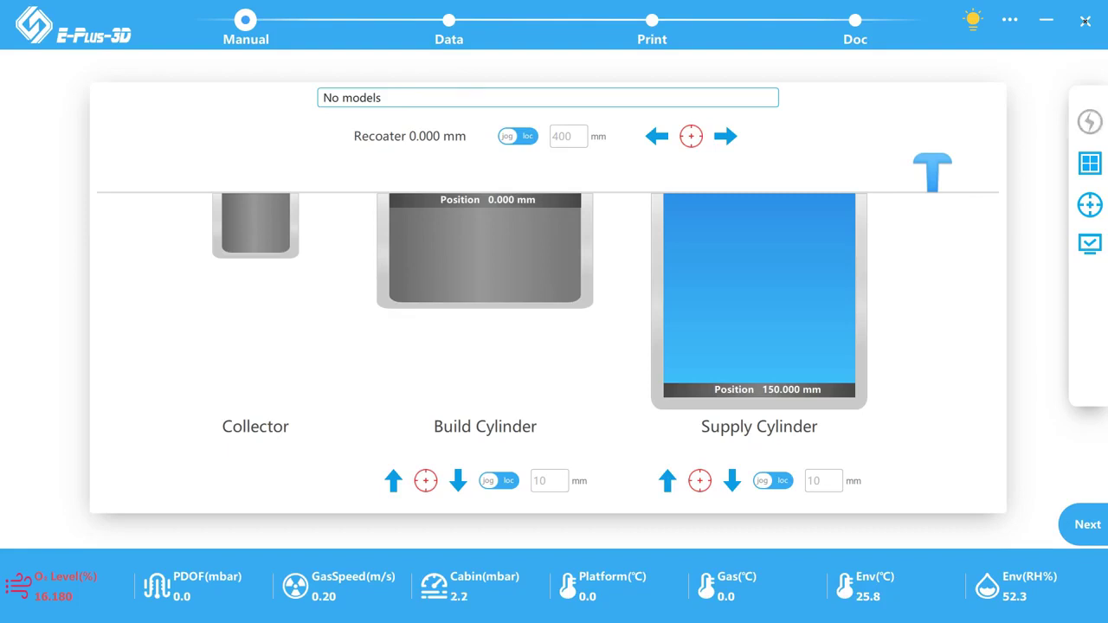
click(1090, 122)
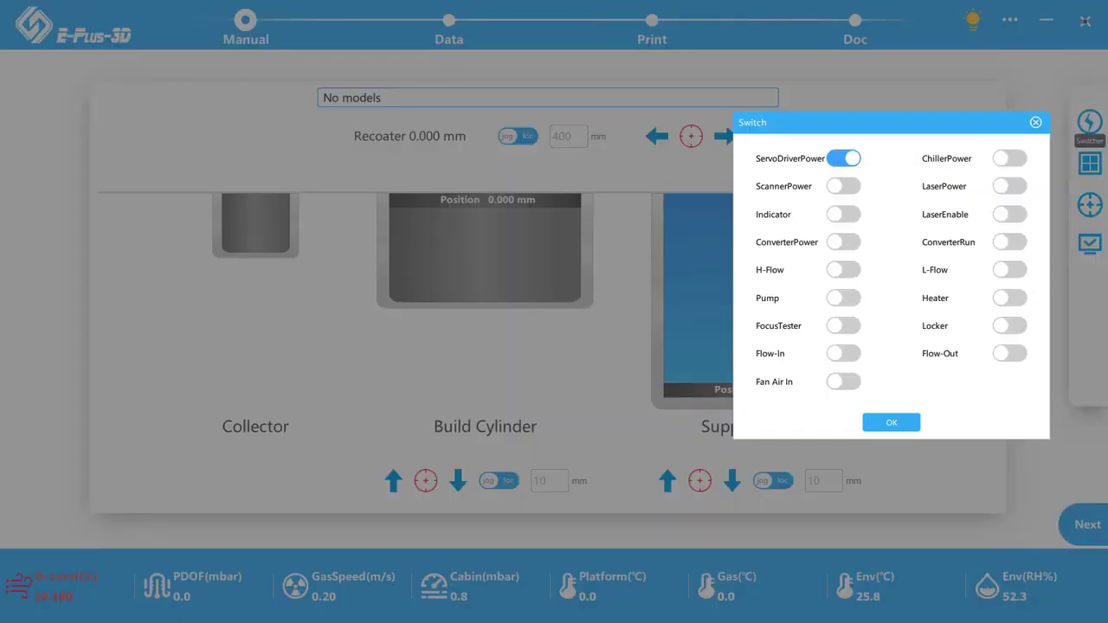
key(Escape)
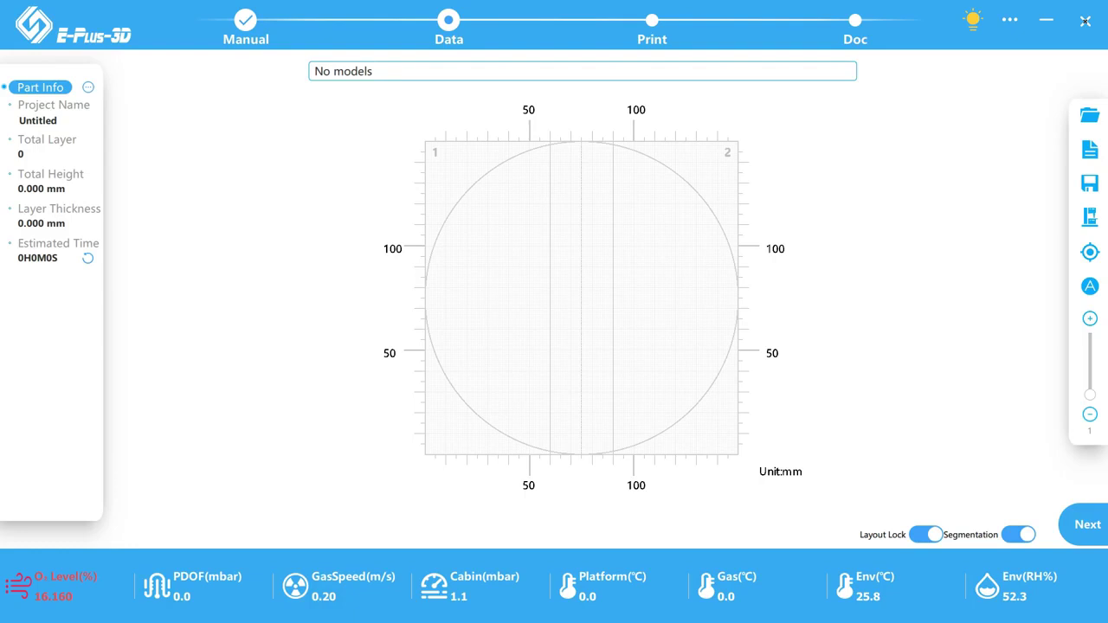
- Load all bottle-opener EPI slice files from folder 20200331 using Ctrl+O and Shift-selection
key(ctrl+o)
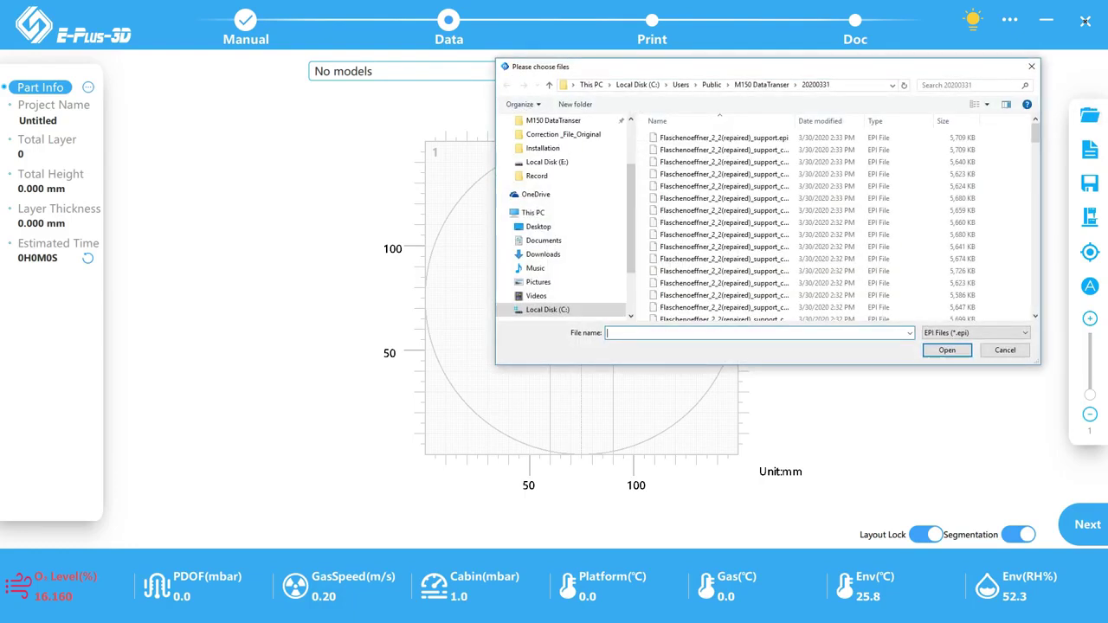
key(shift+Down)
key(shift+Down)
key(shift+Down)
key(shift+Down)
key(shift+Down)
key(shift+Down)
key(shift+Down)
key(shift+Down)
key(shift+Down)
key(shift+Down)
key(shift+Down)
key(shift+Down)
key(shift+Down)
key(shift+Down)
key(shift+Down)
key(shift+Down)
key(shift+Down)
key(shift+Down)
key(shift+Down)
key(shift+Down)
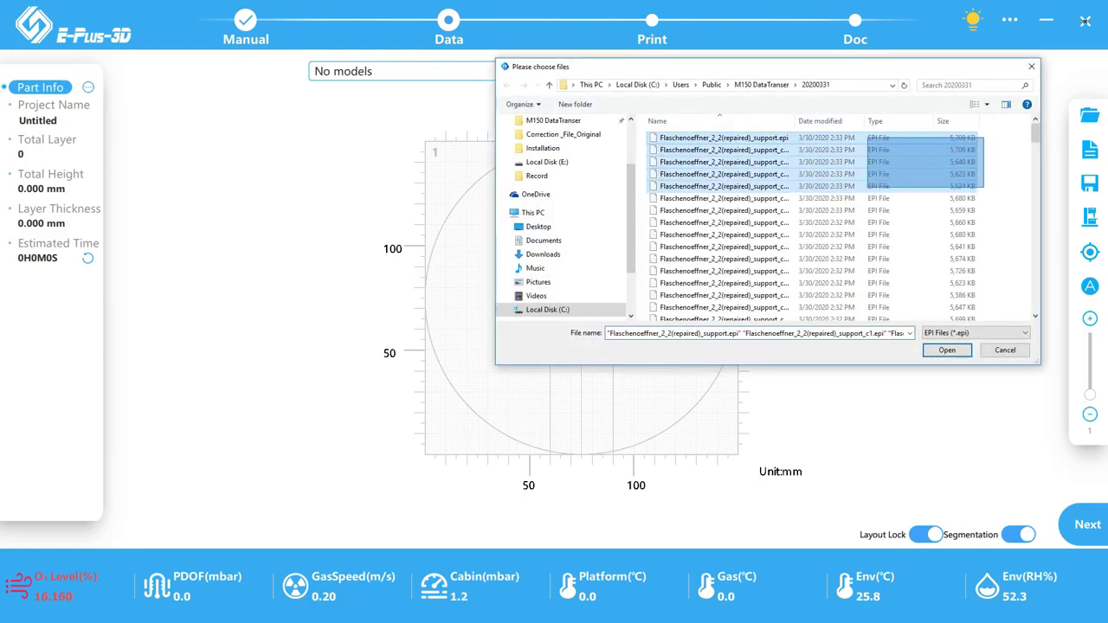
key(shift+Down)
key(shift+Down)
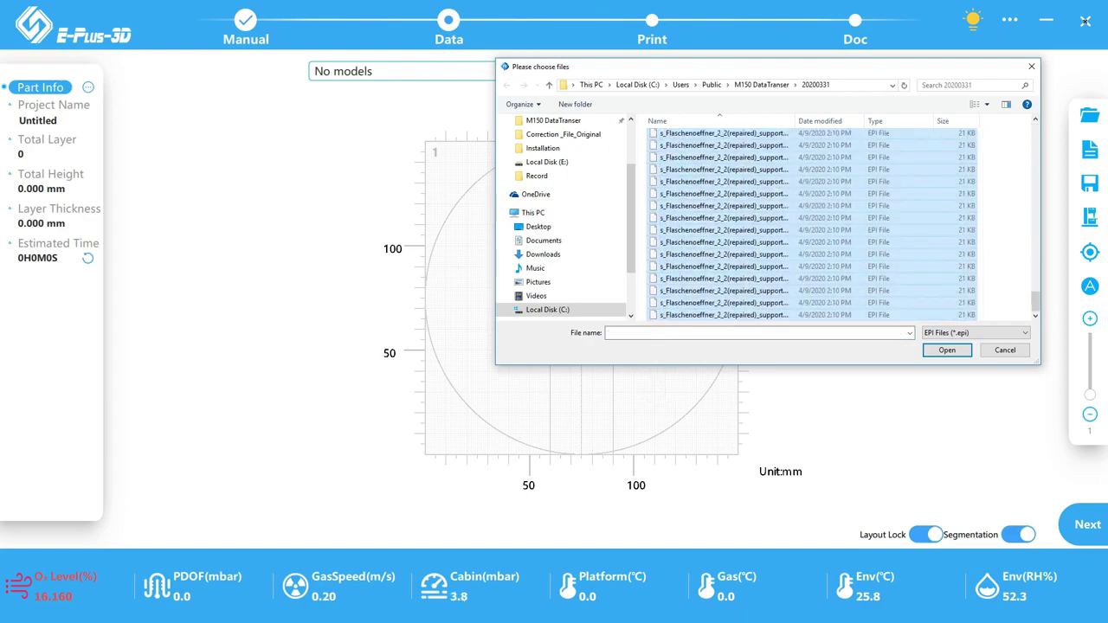
key(Return)
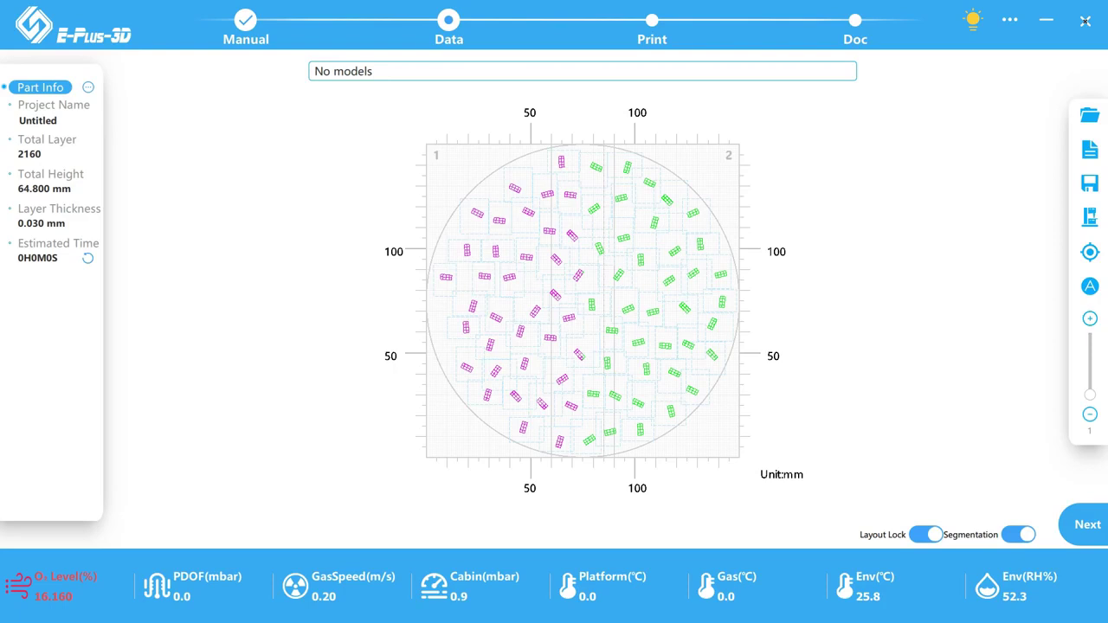
- Step the layer preview up past layers 1003 and 1492 to reach layer 1804
drag(1090, 394, 1090, 368)
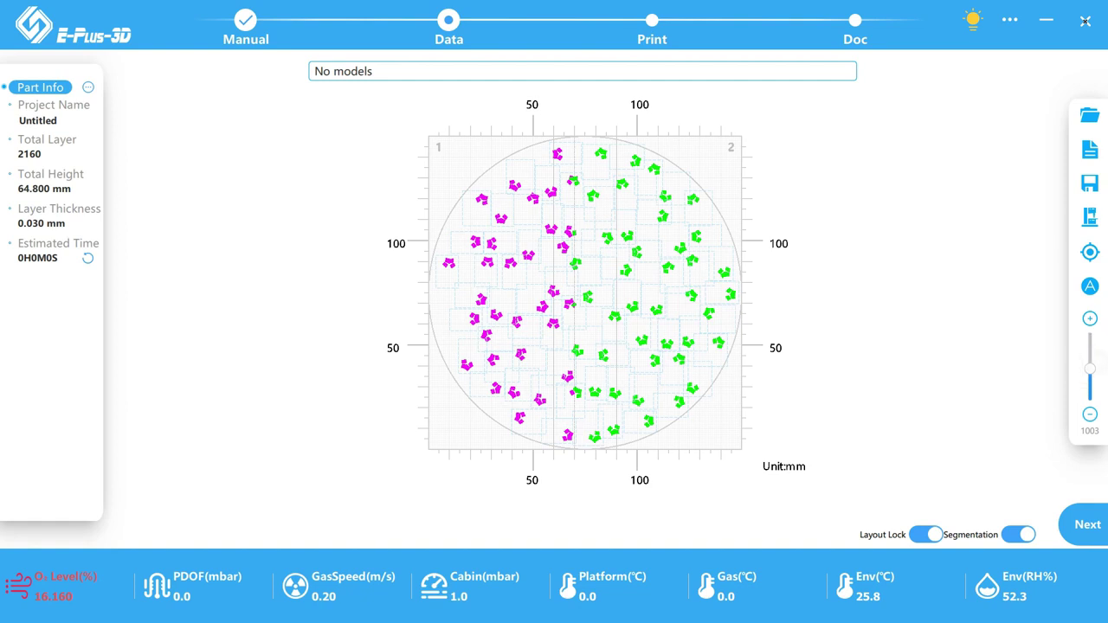
key(Up)
key(Up)
key(Up)
key(Up)
key(Up)
key(Up)
key(Up)
key(Up)
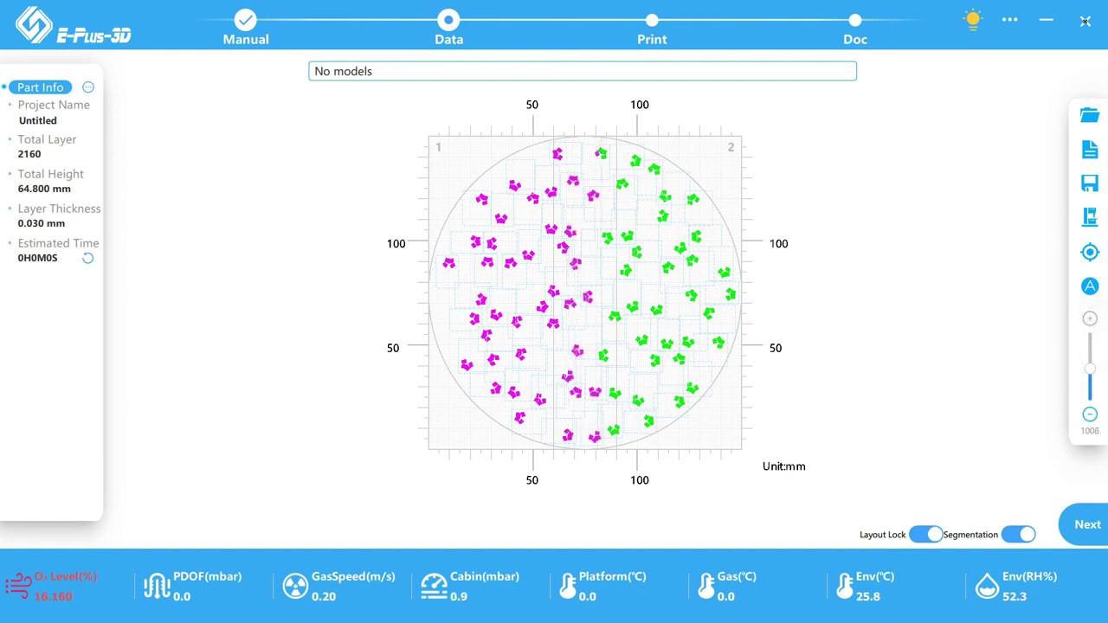
key(Up)
key(Up)
key(Up)
key(Up)
key(Up)
key(Up)
key(Up)
key(Up)
key(Up)
key(Up)
key(Up)
key(Up)
key(Up)
key(Up)
key(Up)
key(Up)
key(Up)
key(Up)
key(Up)
key(Up)
key(Up)
key(Up)
key(Up)
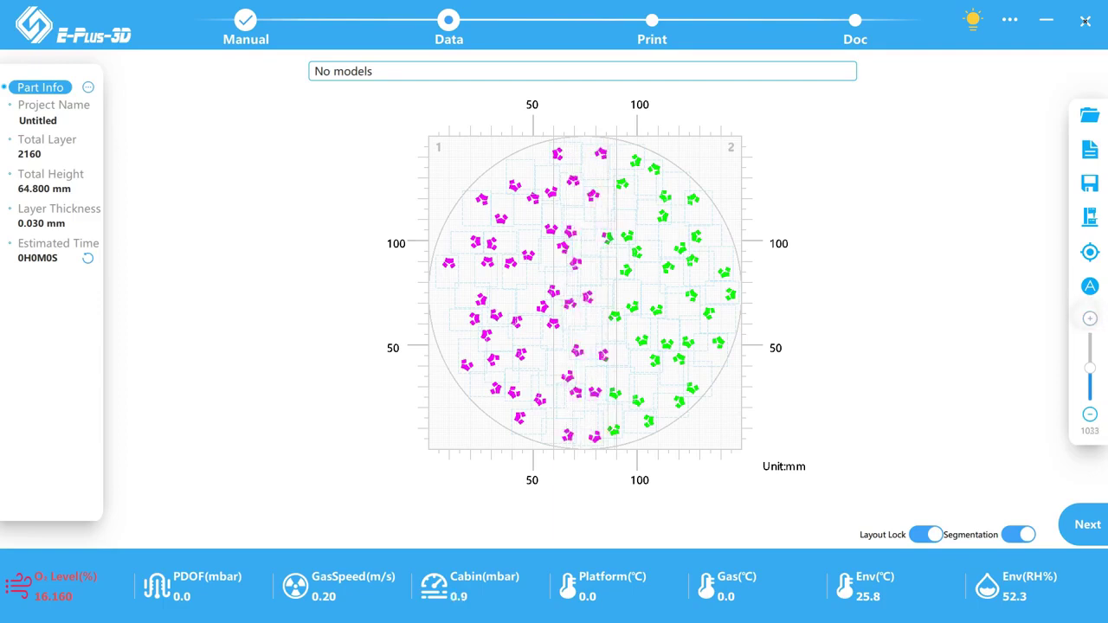
key(Page_Down)
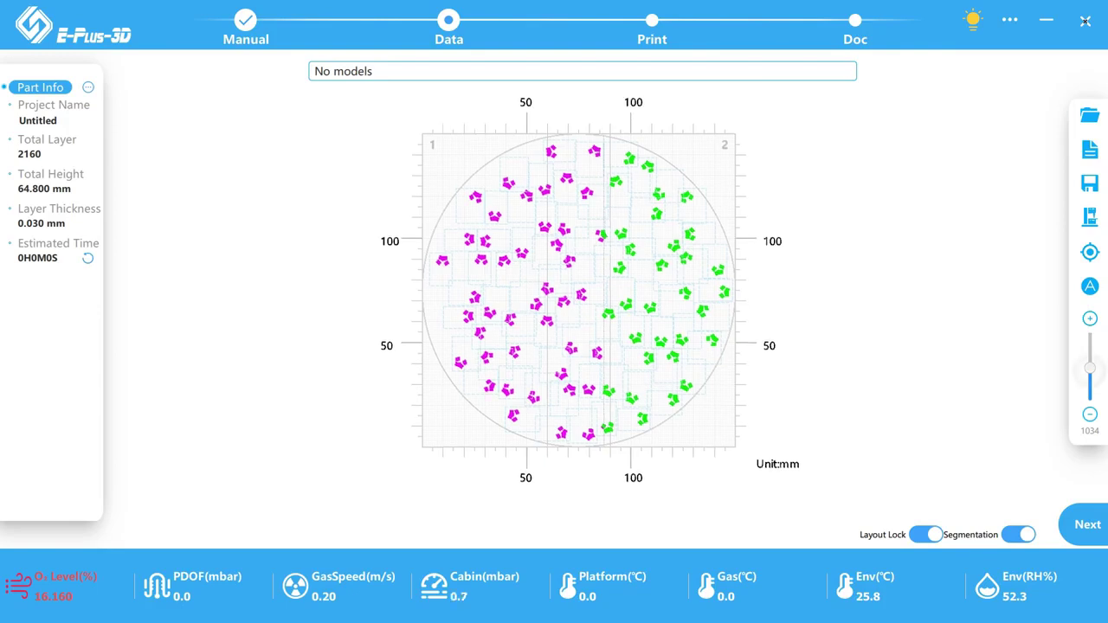
key(Page_Up)
key(Page_Up)
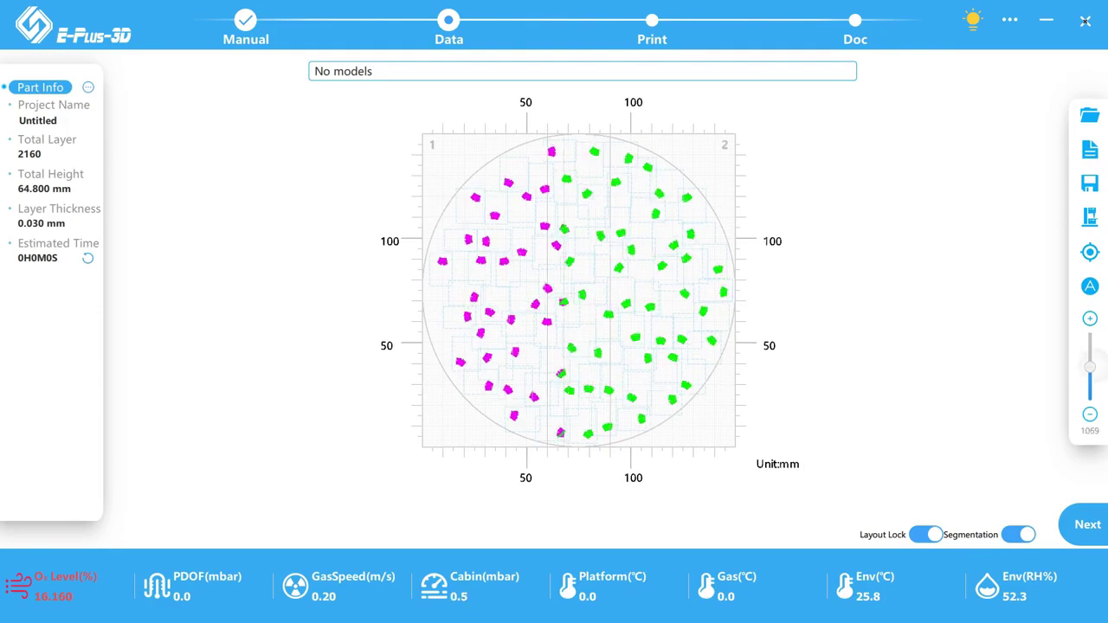
key(Page_Up)
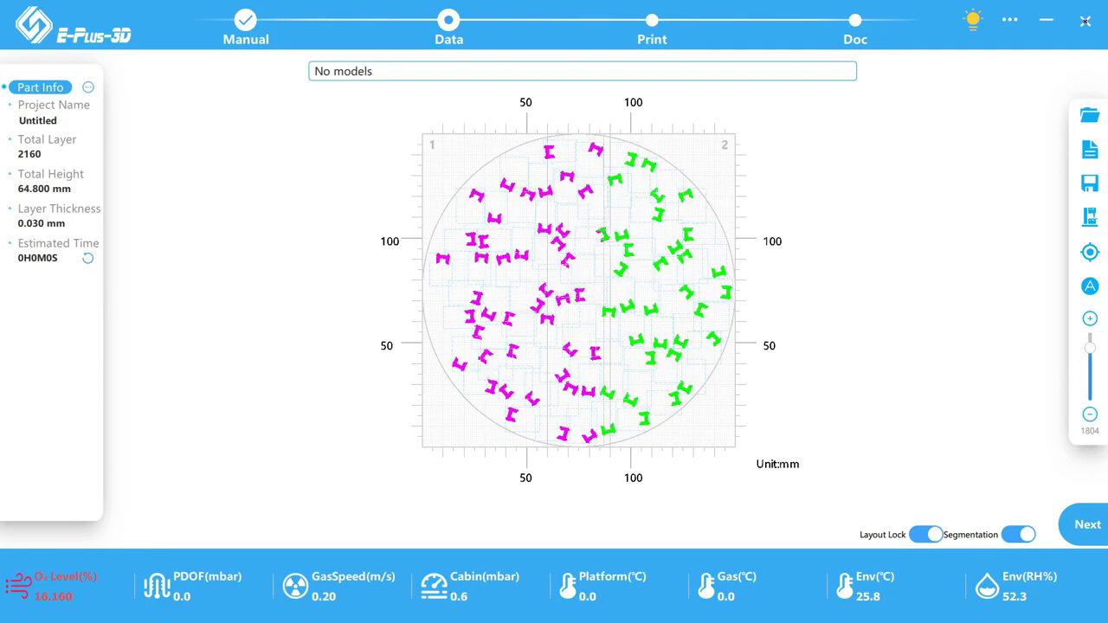
- Select a magenta part and review its scanner assignment, keeping the default scan strategy
click(545, 221)
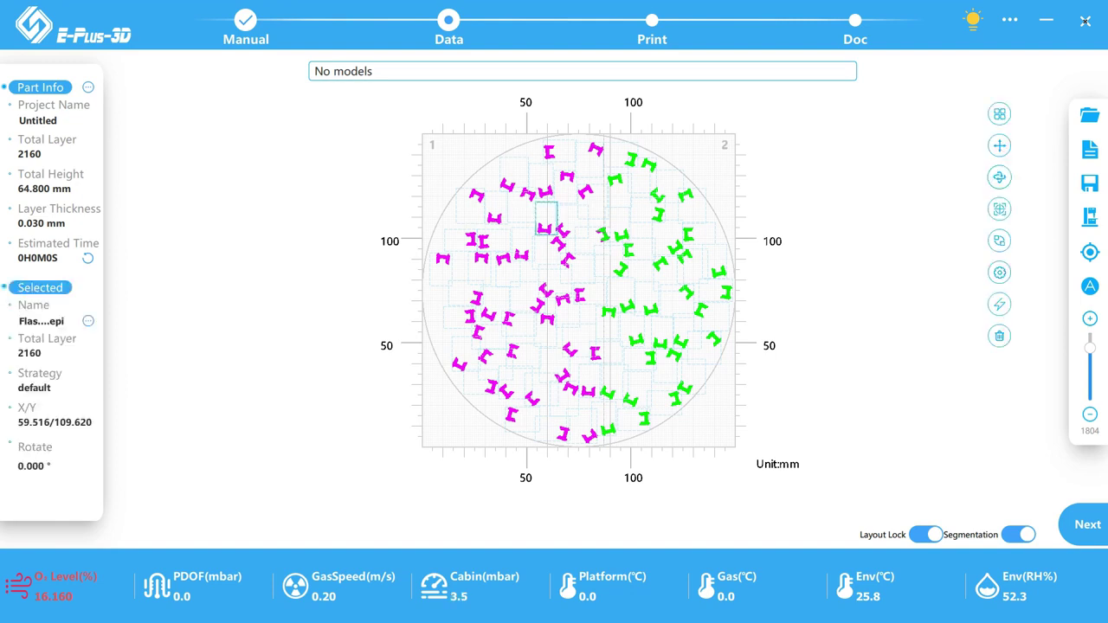
click(1000, 304)
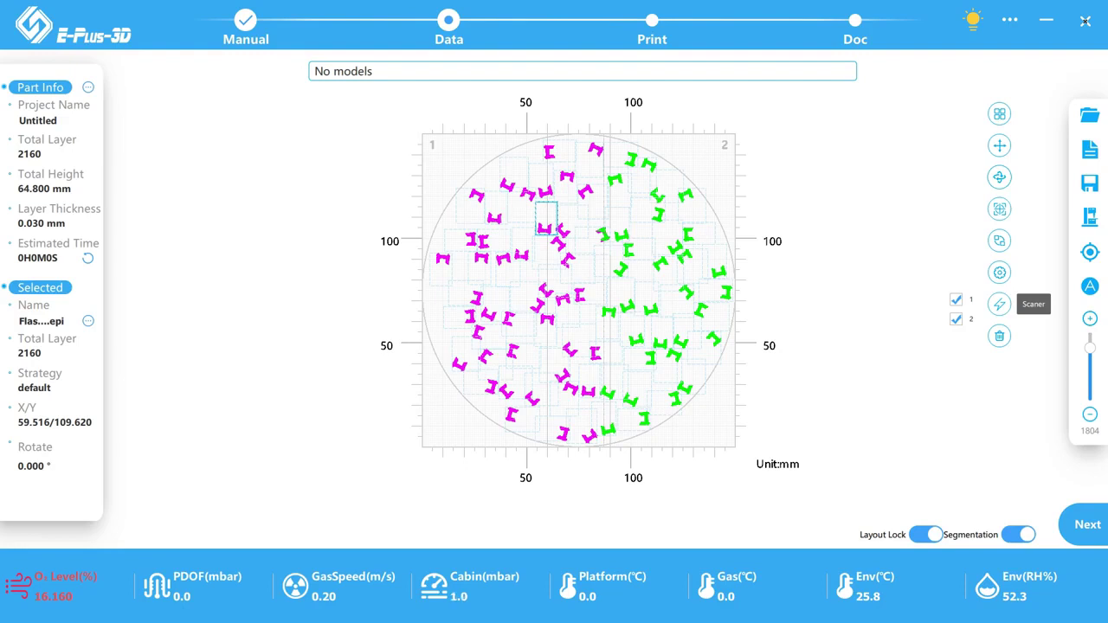
click(1000, 272)
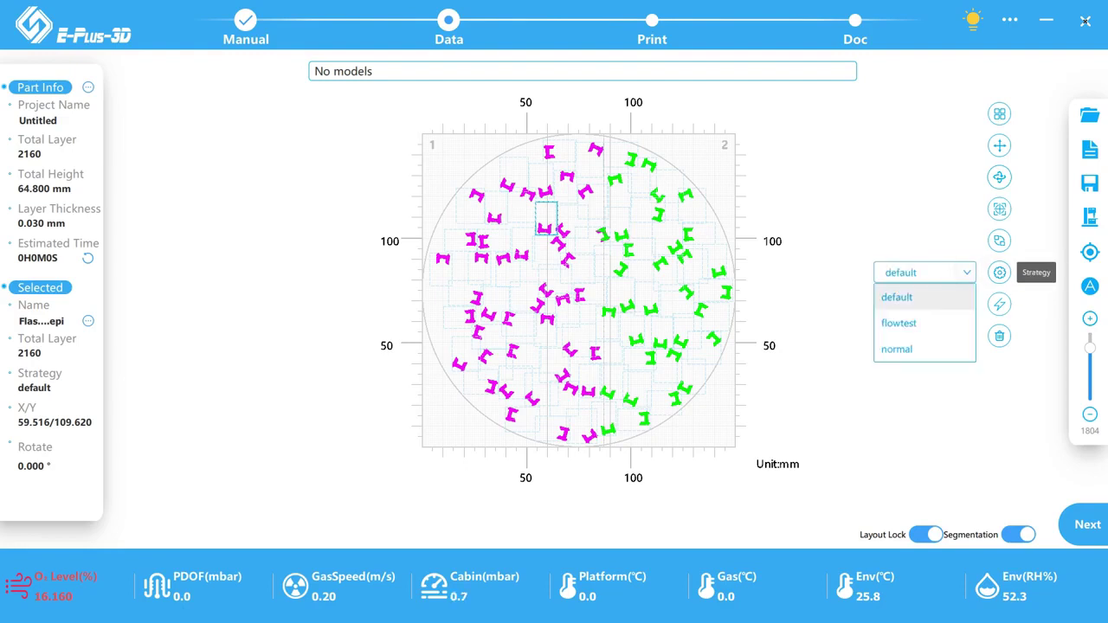
key(Escape)
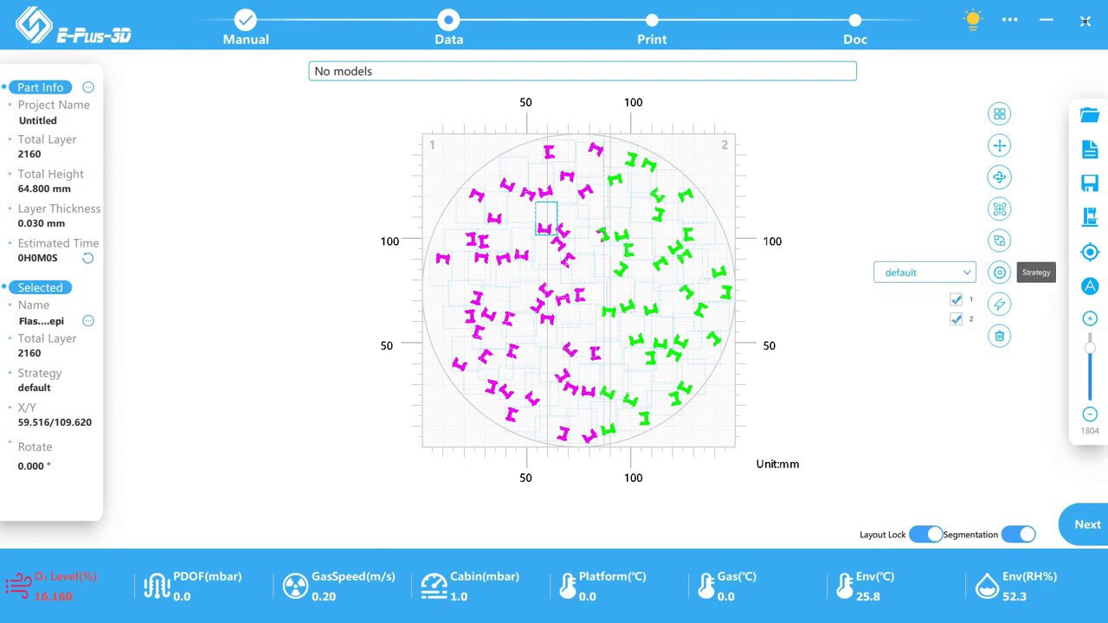
- Dismiss the replace-model prompt and check the Move panel: position 59.516/109.620, rotation 0.000°
click(1000, 240)
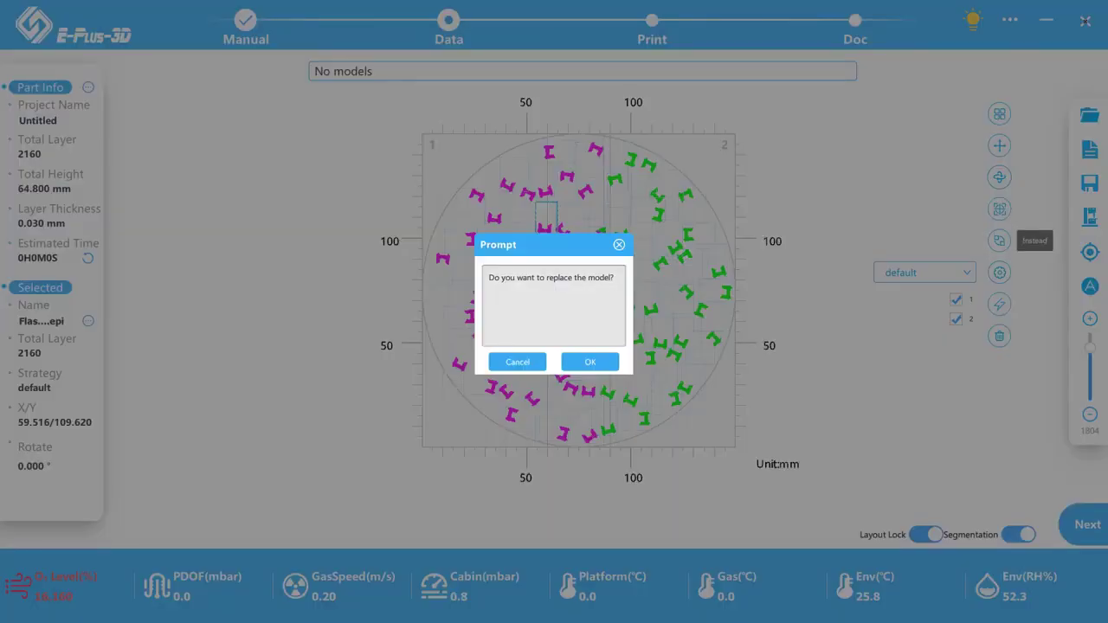
key(Return)
click(1000, 145)
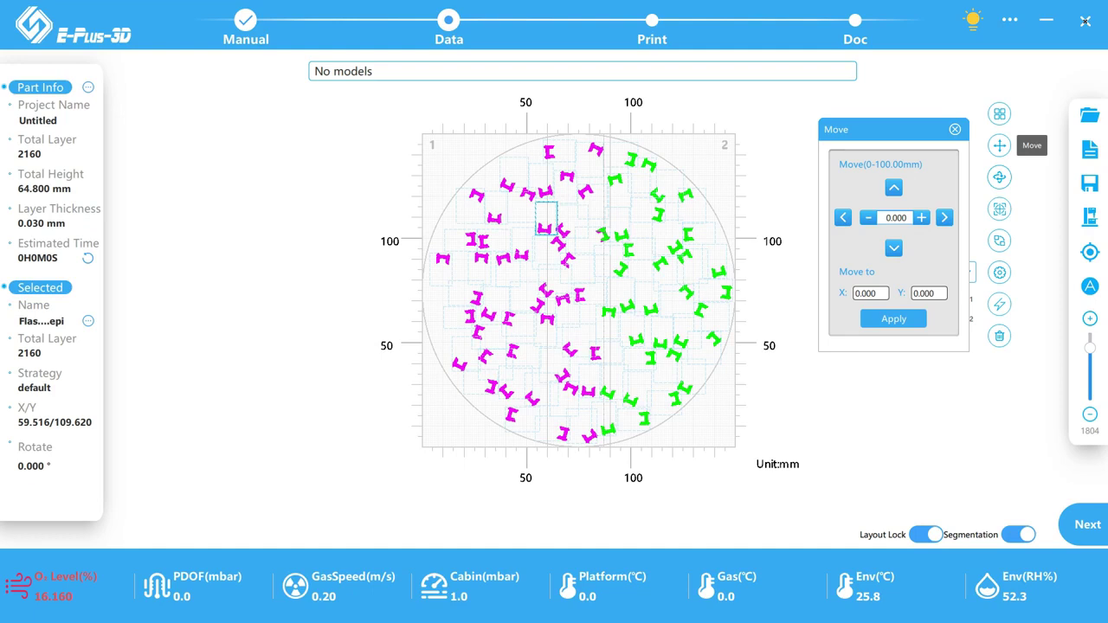
click(1000, 146)
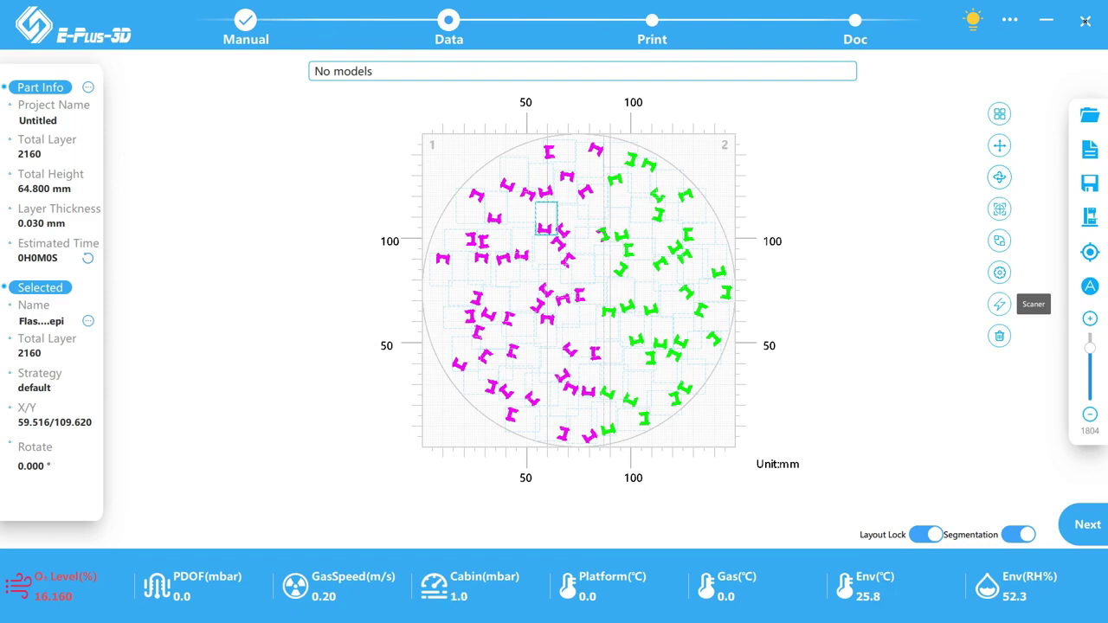
- Start preparing the print data from layer 1, then cancel the preparation
click(1000, 304)
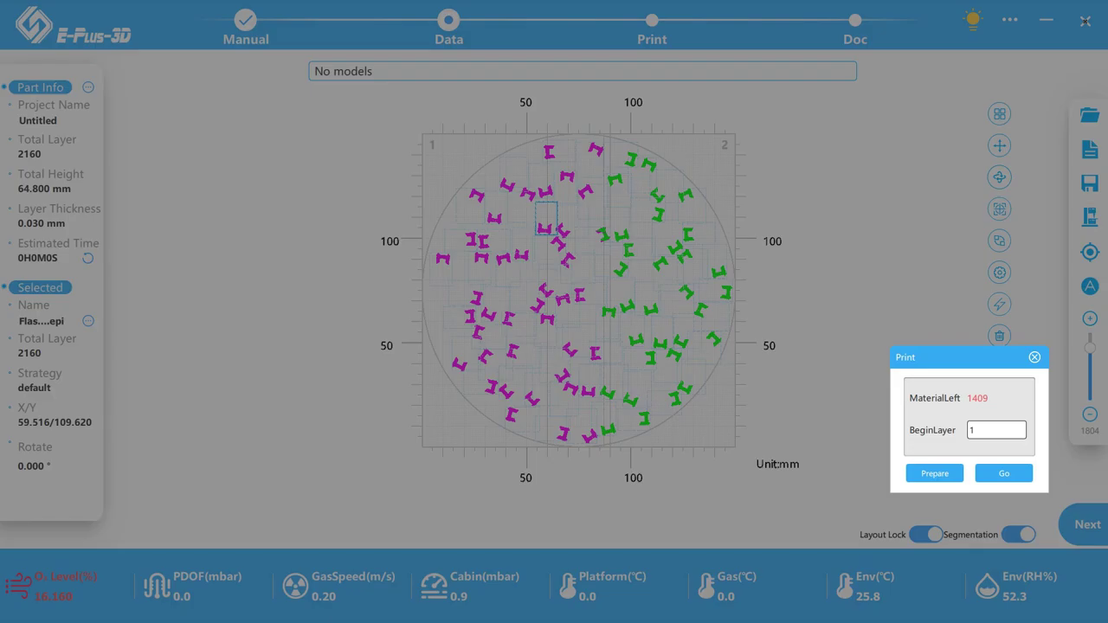
click(934, 473)
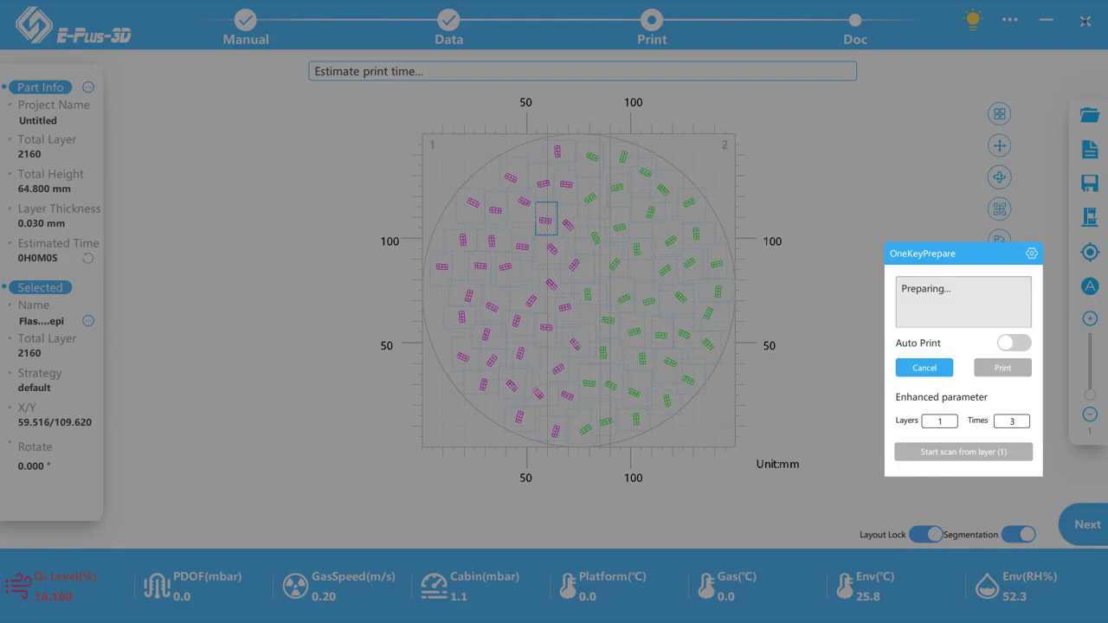
click(923, 367)
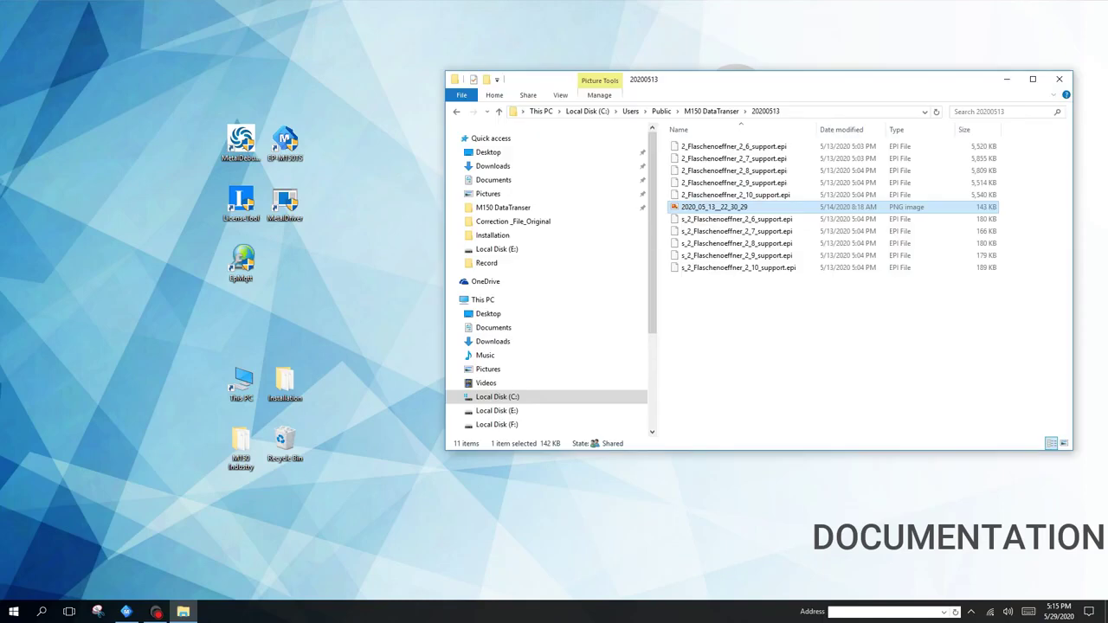
- Go up to M150 DataTranser, open folder 20200519 and select the first PNG image
key(alt+Up)
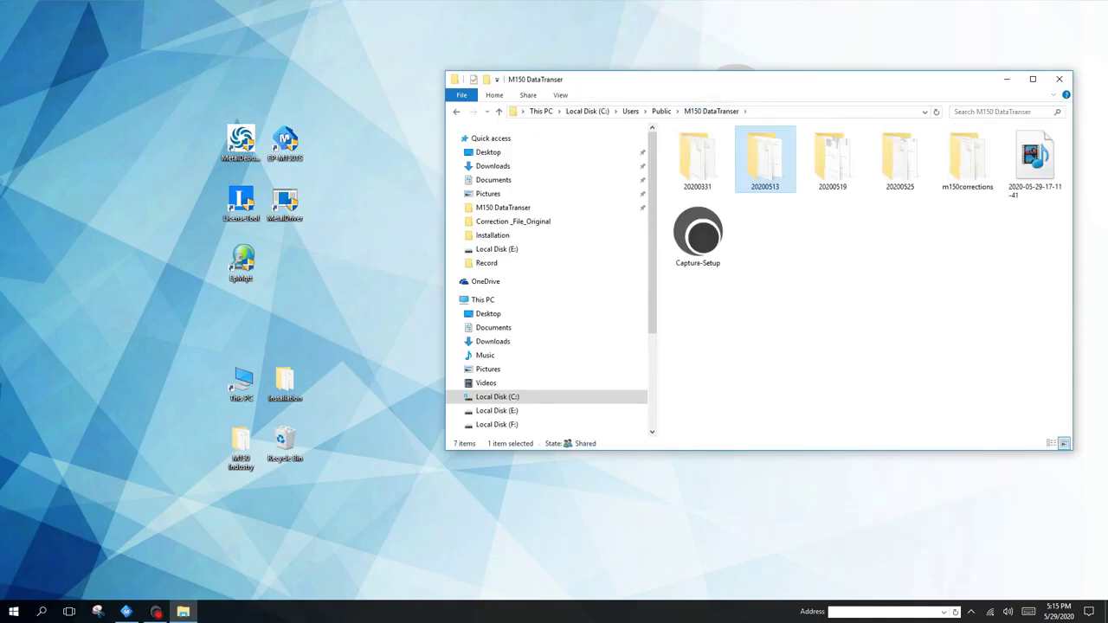
key(Right)
key(Return)
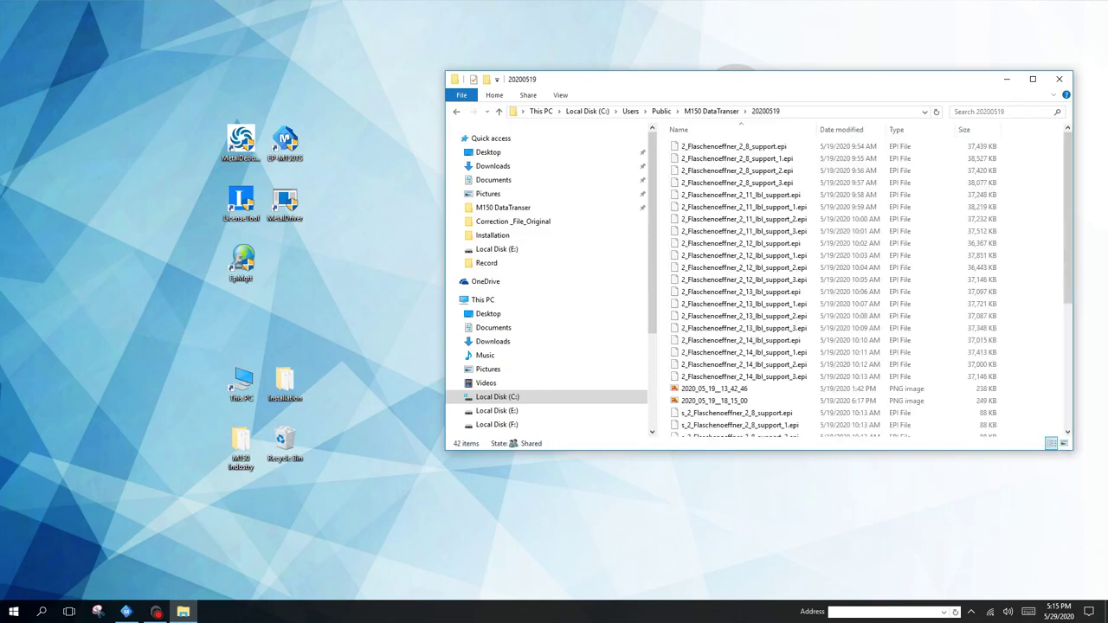
click(714, 389)
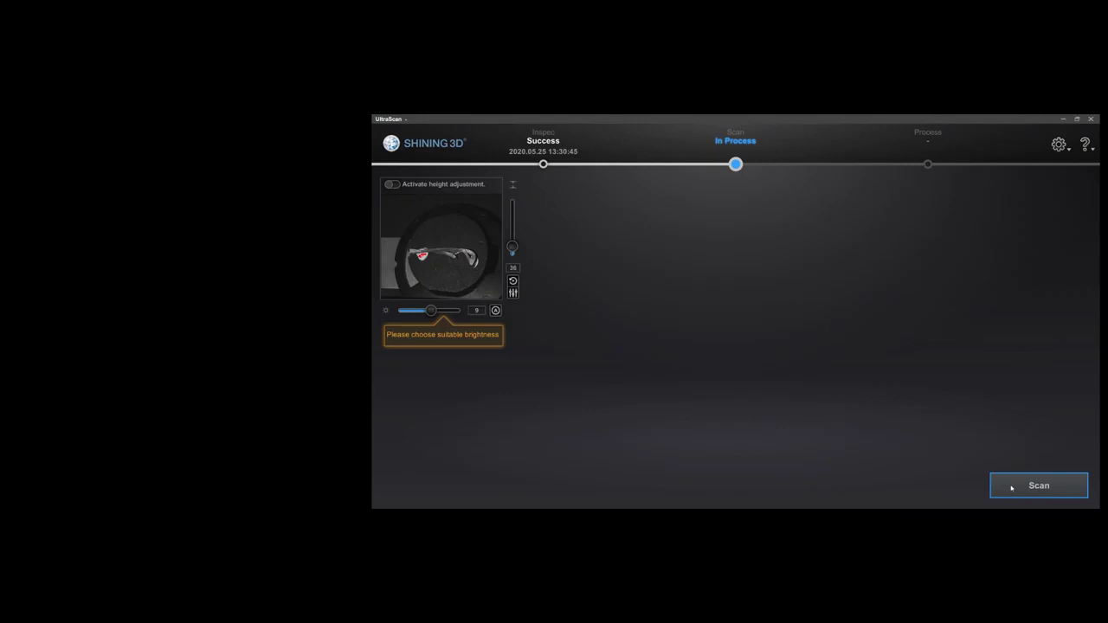
- Scan the printed bottle opener on the turntable until the scan reaches 100%
click(1010, 487)
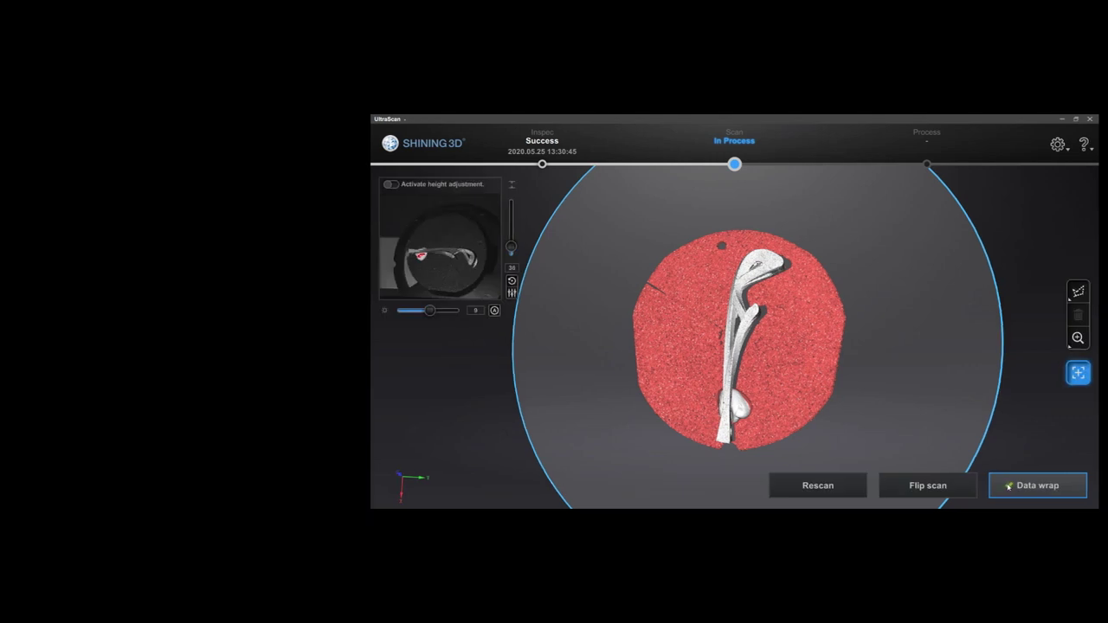
- Wrap the scan into mesh data and delete the base-disc points
click(1009, 486)
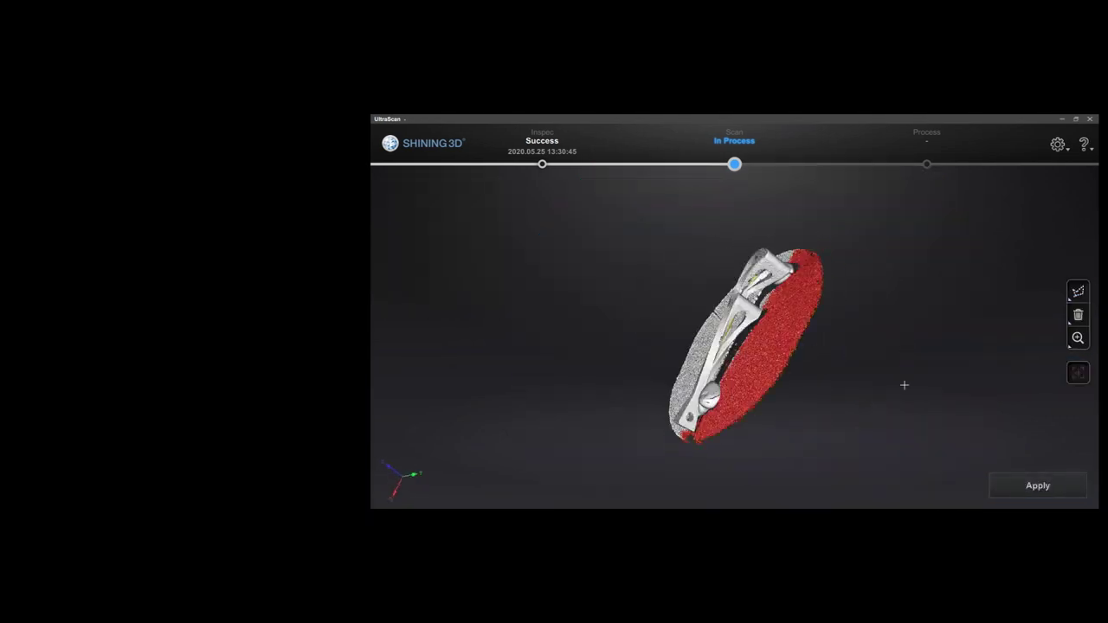
scroll(817, 354, up, 5)
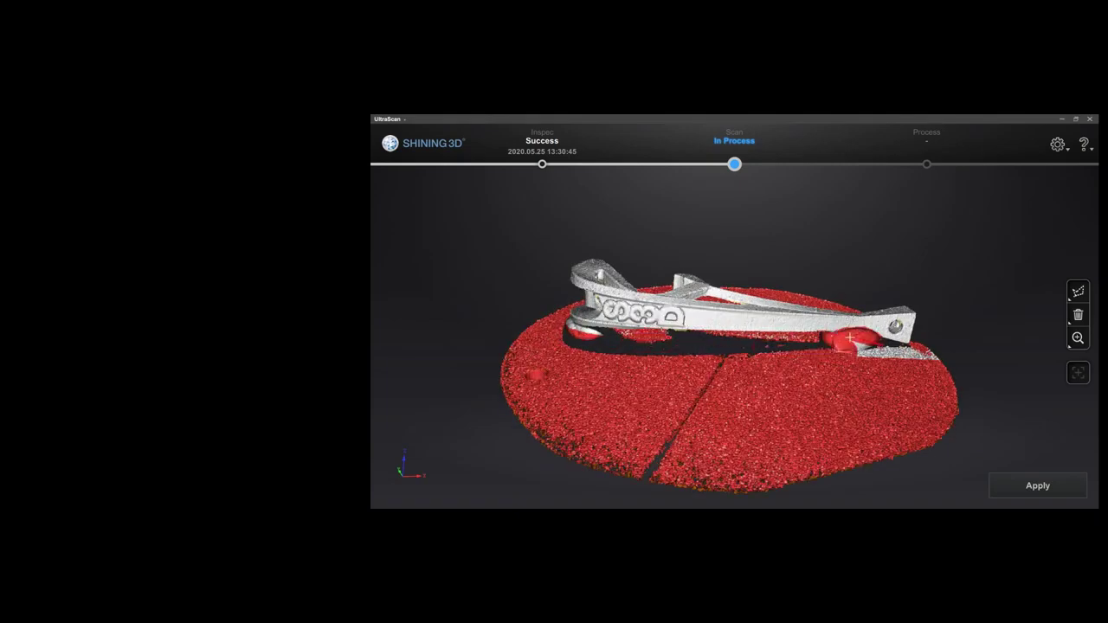
key(Delete)
- Rotate to a side view, lasso the ball-shaped blob beneath the part and delete it
drag(753, 388, 777, 365)
key(Delete)
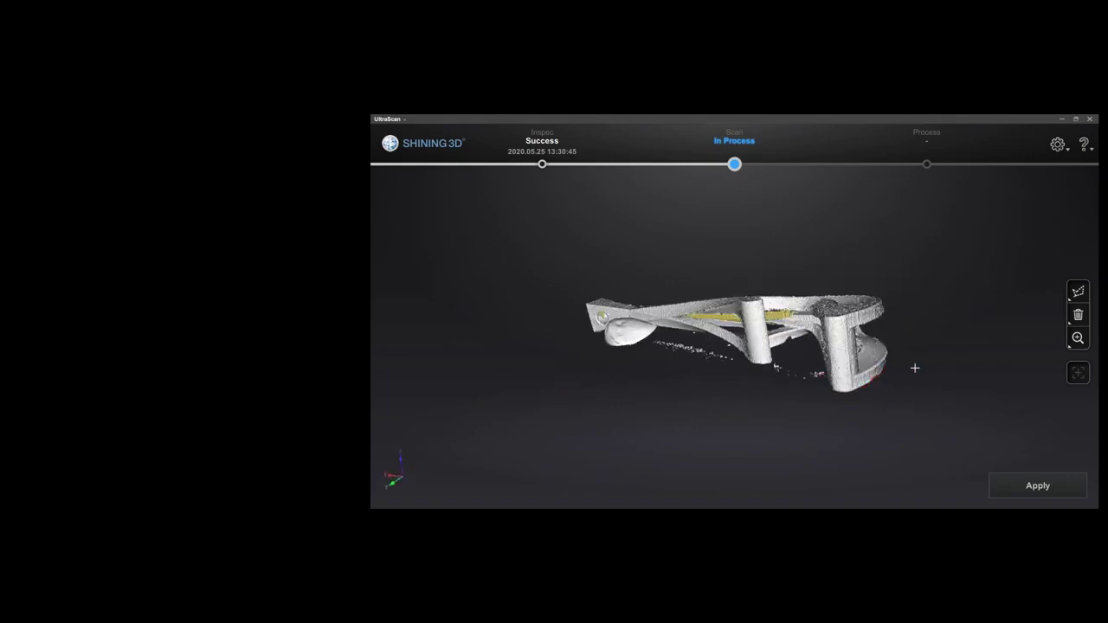
drag(920, 372, 811, 309)
drag(885, 322, 567, 374)
mouse_move(568, 374)
shift+mouse_down()
mouse_move(584, 419)
mouse_move(643, 362)
mouse_move(589, 360)
mouse_move(612, 387)
mouse_move(754, 392)
mouse_move(662, 297)
mouse_move(664, 255)
shift+mouse_up()
key(Delete)
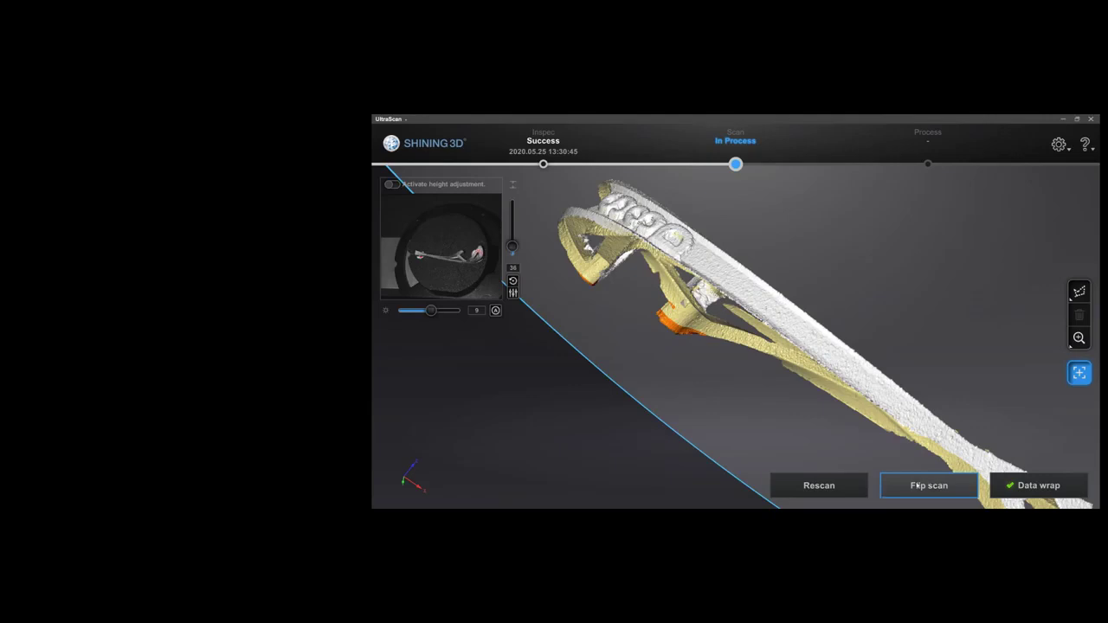
- Scan the flipped side, delete the stray patch in the left hole, and align into BottleOpener_1
click(922, 486)
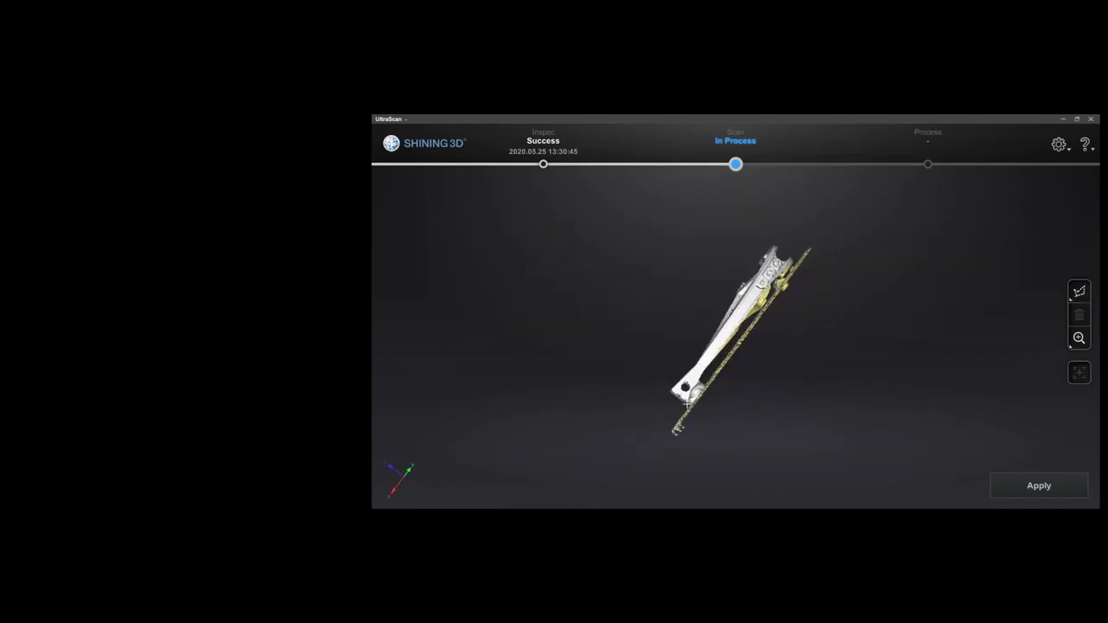
drag(920, 441, 641, 261)
scroll(718, 247, up, 5)
scroll(640, 262, down, 5)
scroll(641, 261, up, 4)
mouse_move(433, 223)
shift+mouse_down()
mouse_move(416, 239)
mouse_move(424, 247)
mouse_move(439, 233)
shift+mouse_up()
key(Delete)
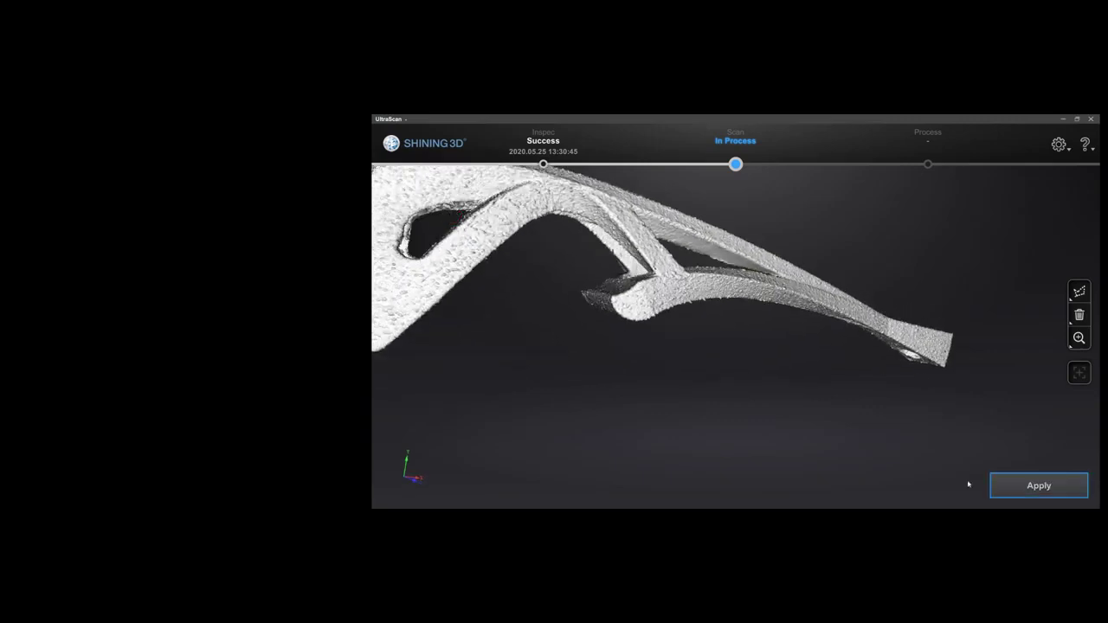
click(1038, 485)
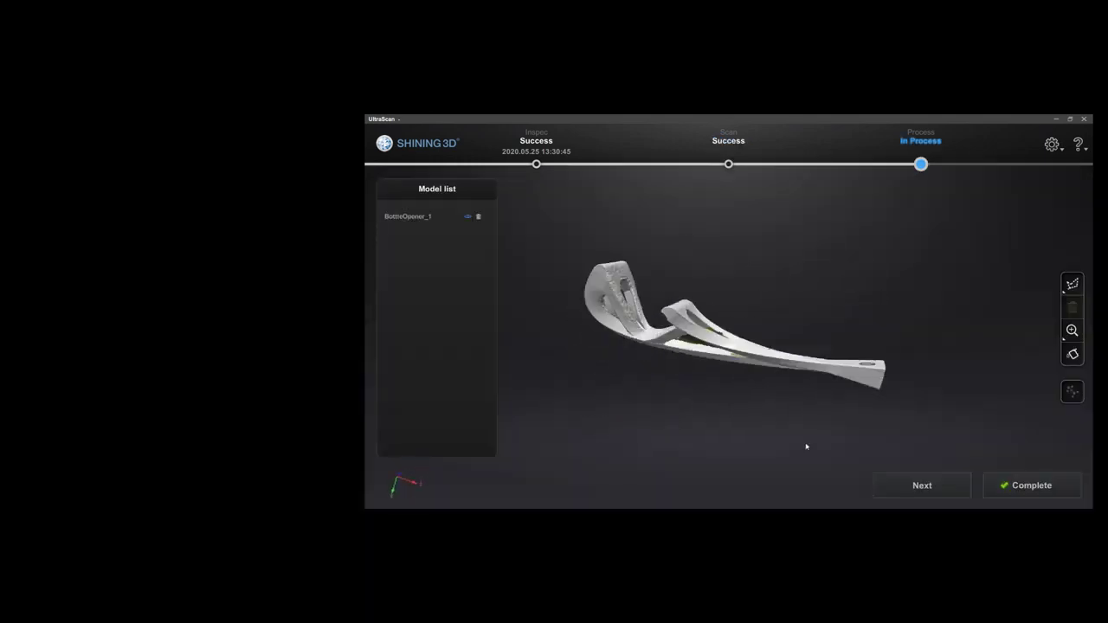
- Rotate the bottle opener's 3D Compare1 deviation colour map for a final look
drag(808, 409, 846, 363)
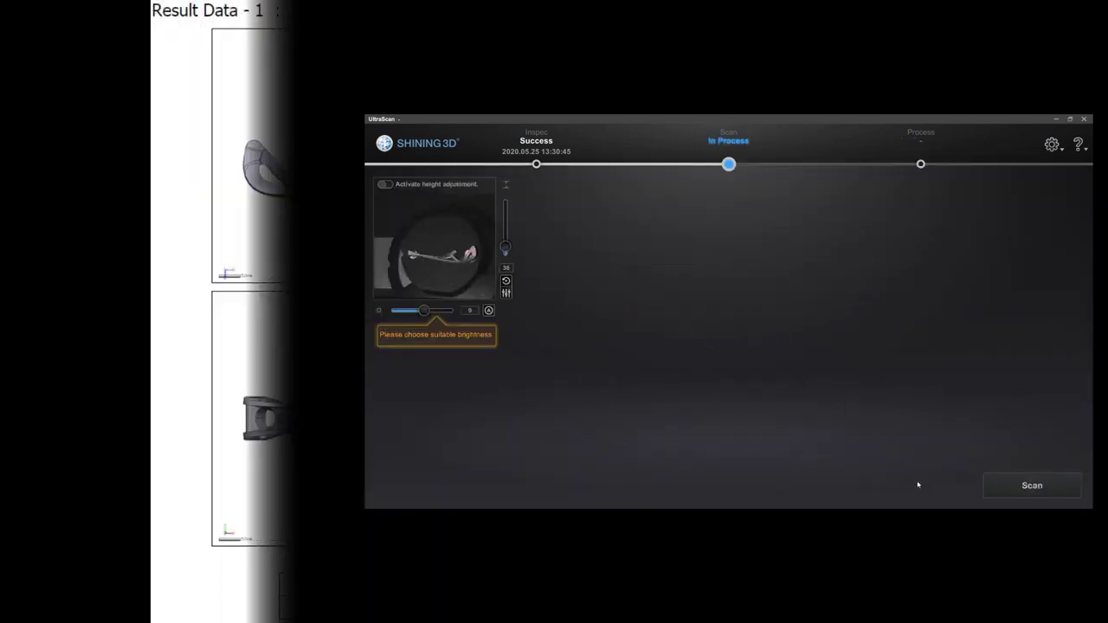